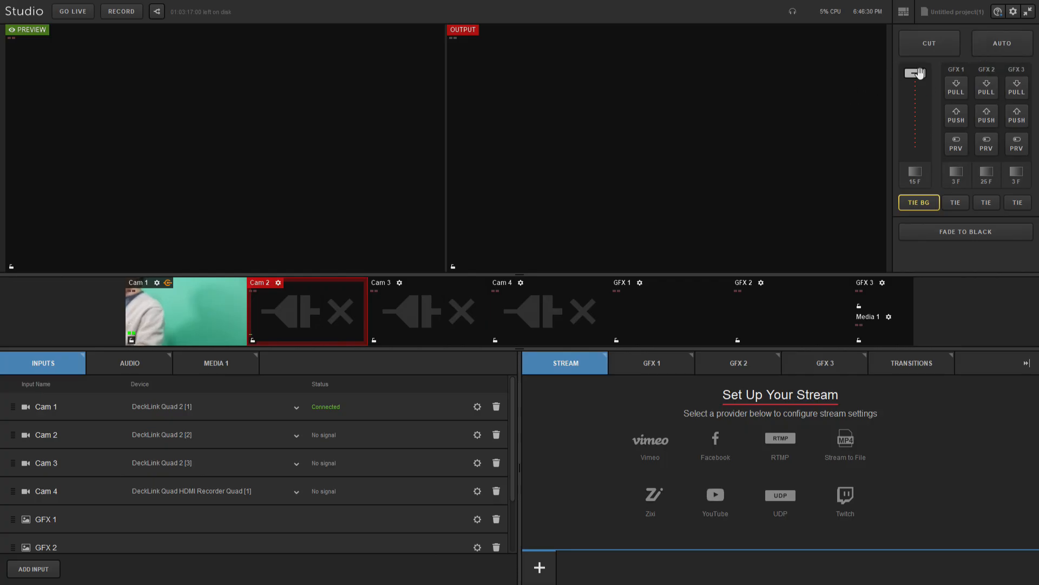
Set the main transition to Center Grid Outside Wipe.
mouse_move(915, 74)
mouse_down()
mouse_move(915, 156)
mouse_move(917, 58)
mouse_up()
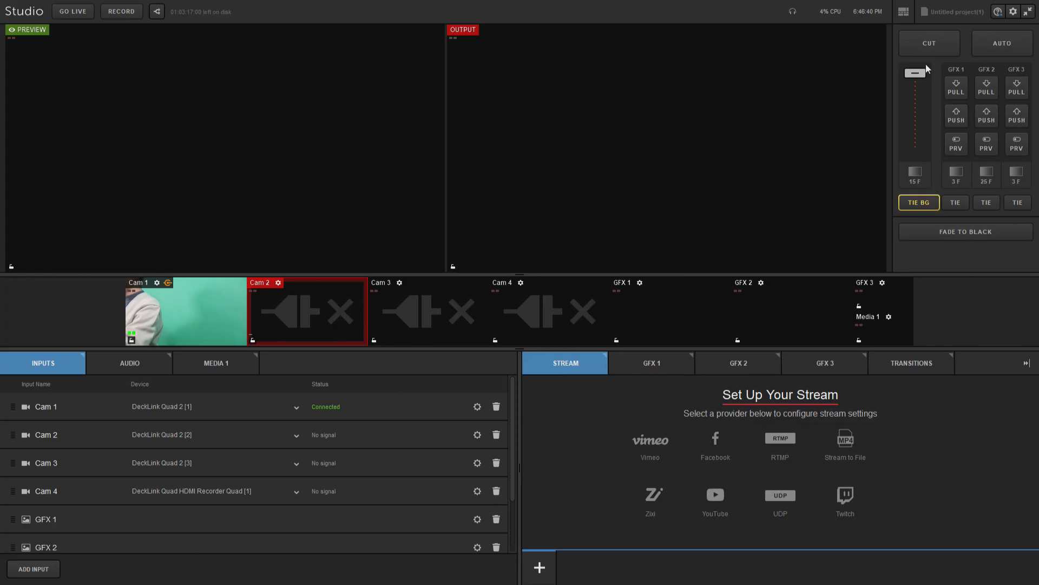
click(915, 171)
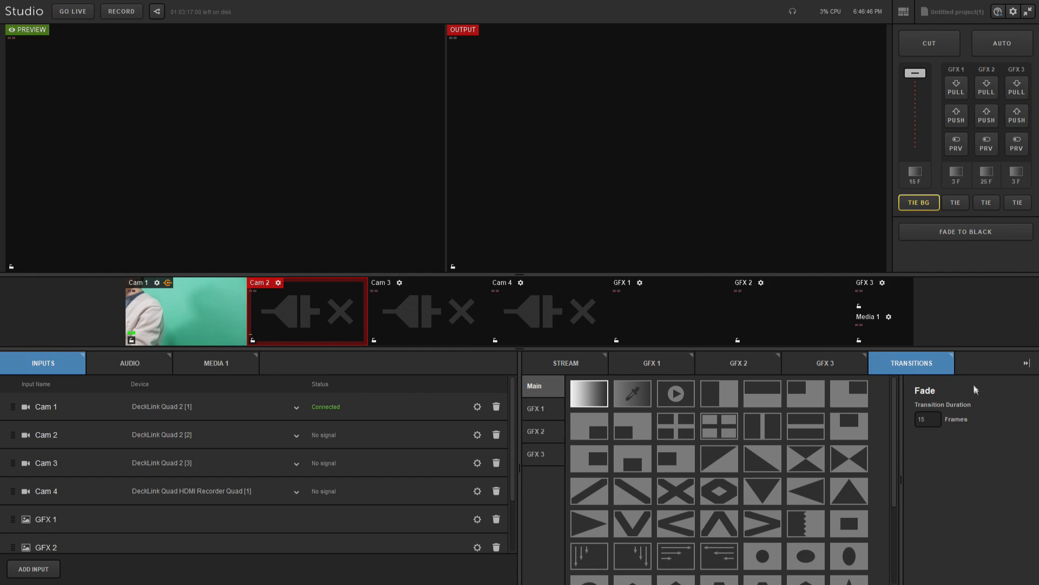
click(721, 442)
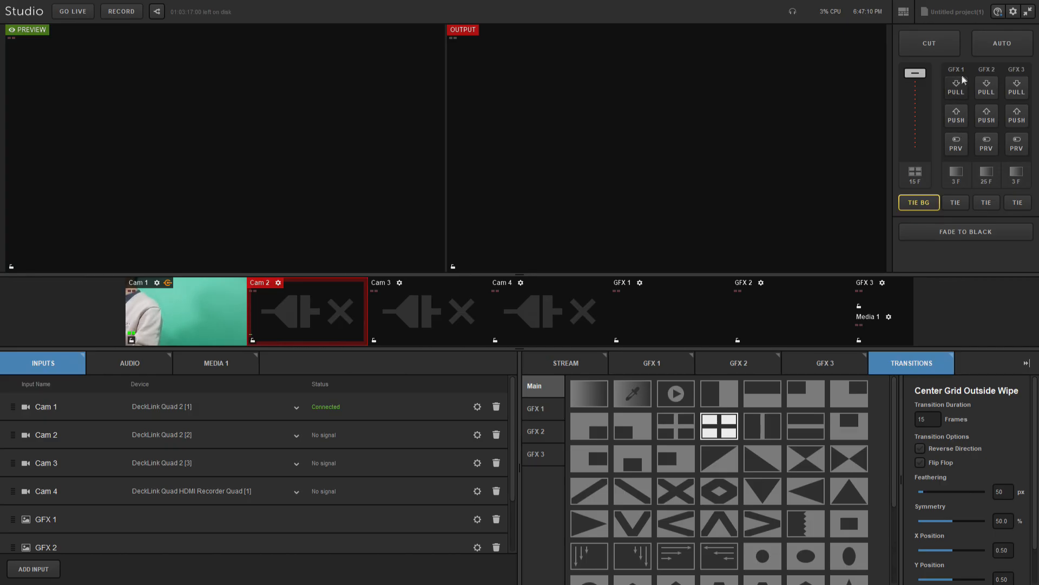
Toggle the GFX 1 preview on and off, and set the GFX 1 transition to X Wipe.
click(954, 150)
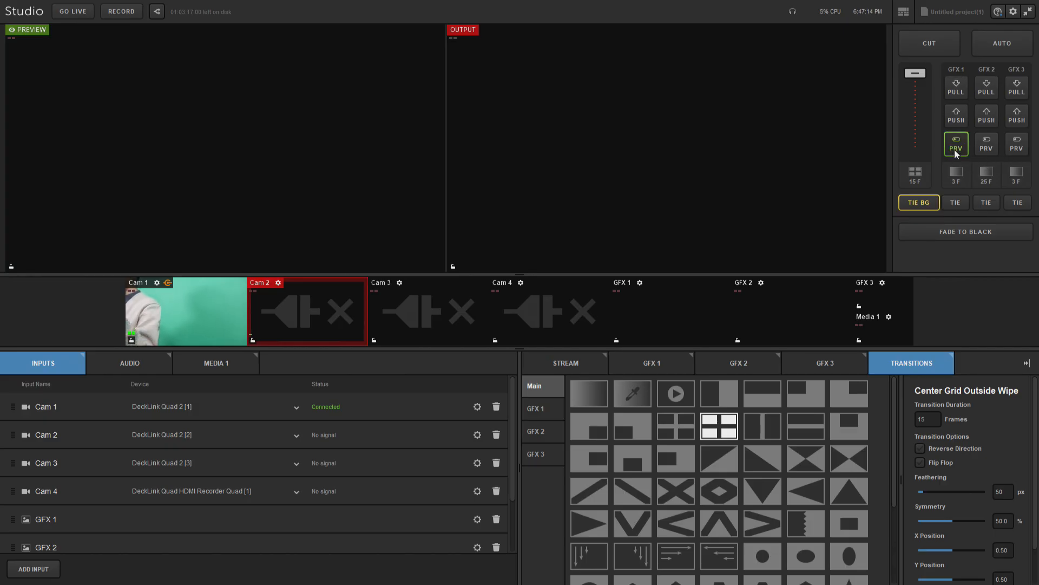
click(954, 149)
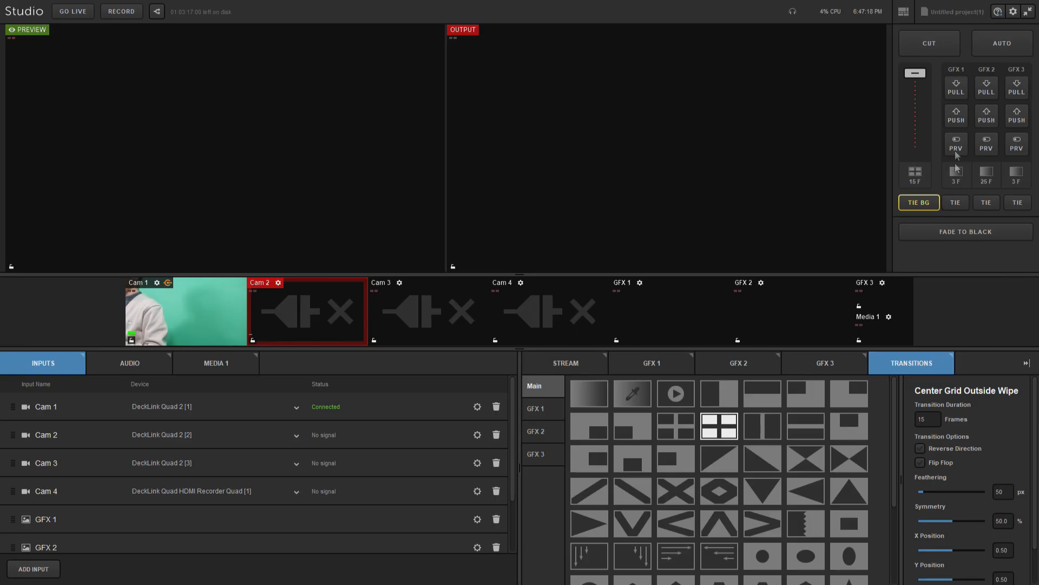
click(956, 170)
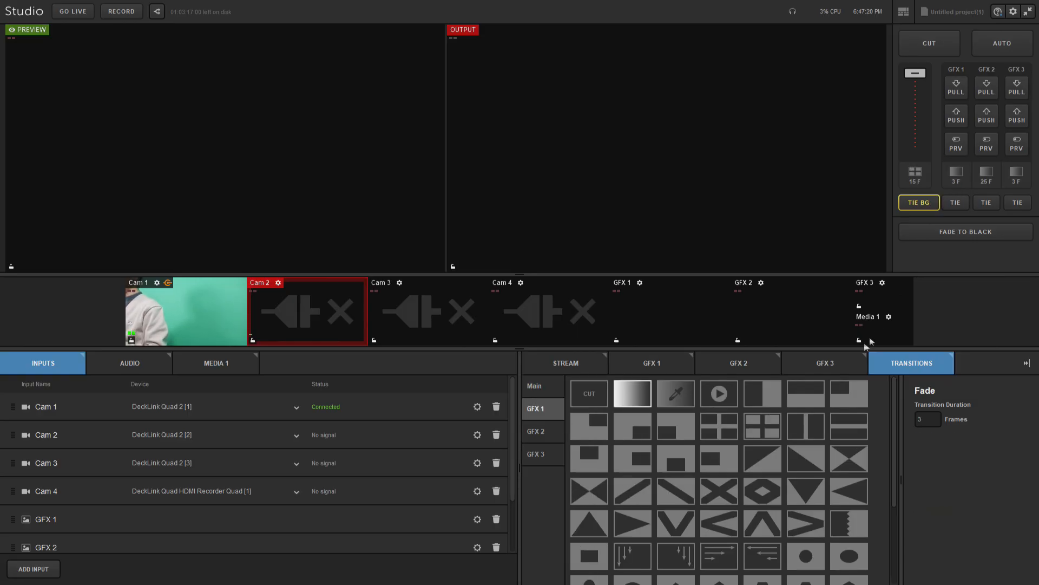
click(669, 430)
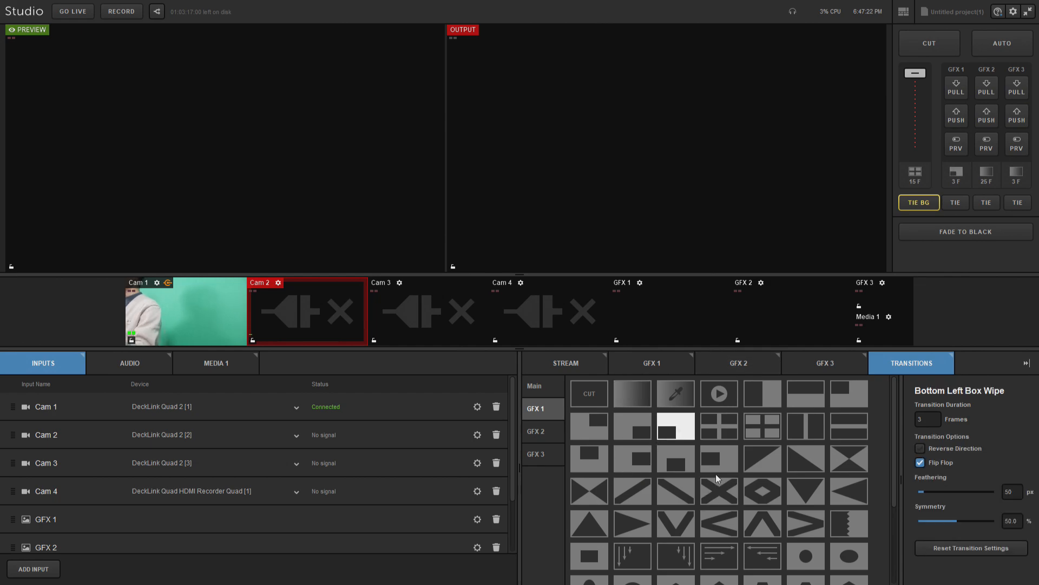
click(719, 502)
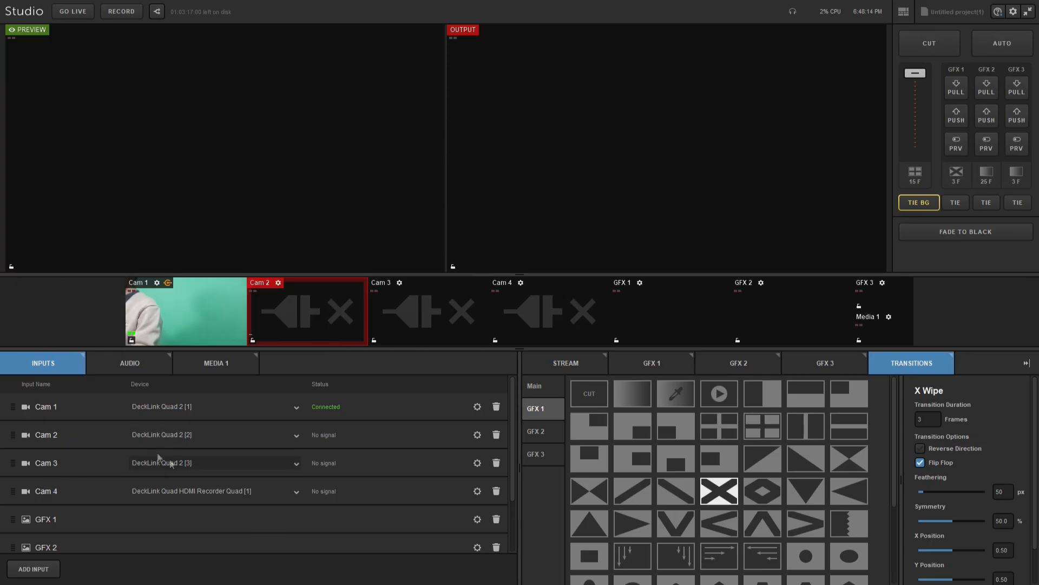
Look over the audio mixer, the inputs list and the Media 1 player.
click(123, 364)
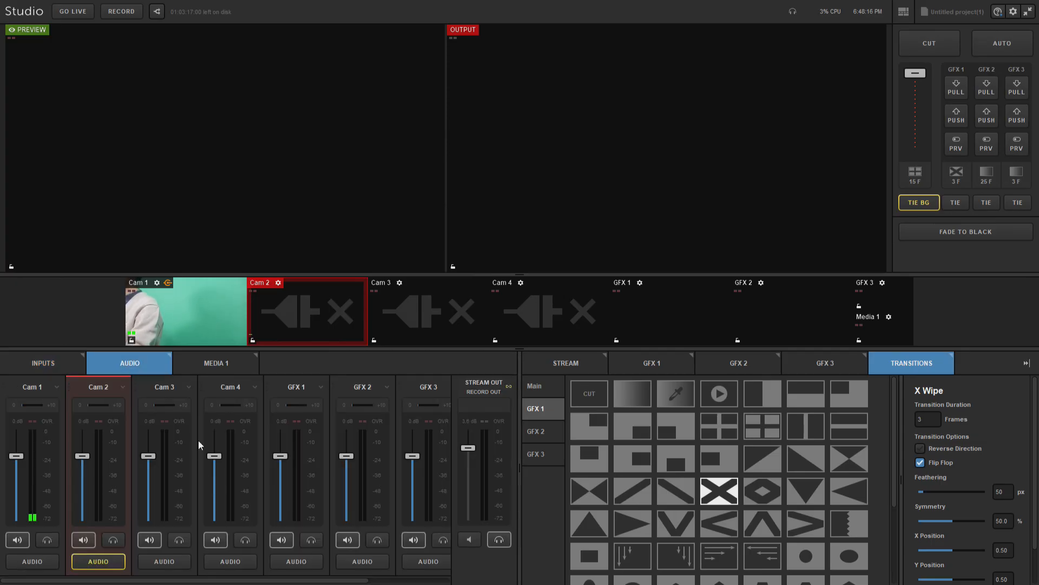
click(42, 369)
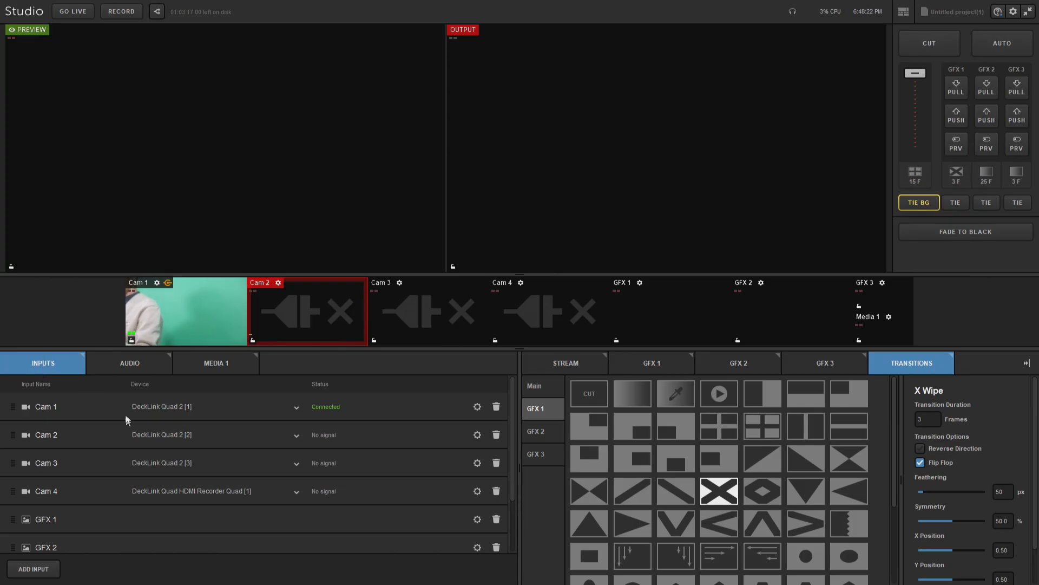
click(138, 365)
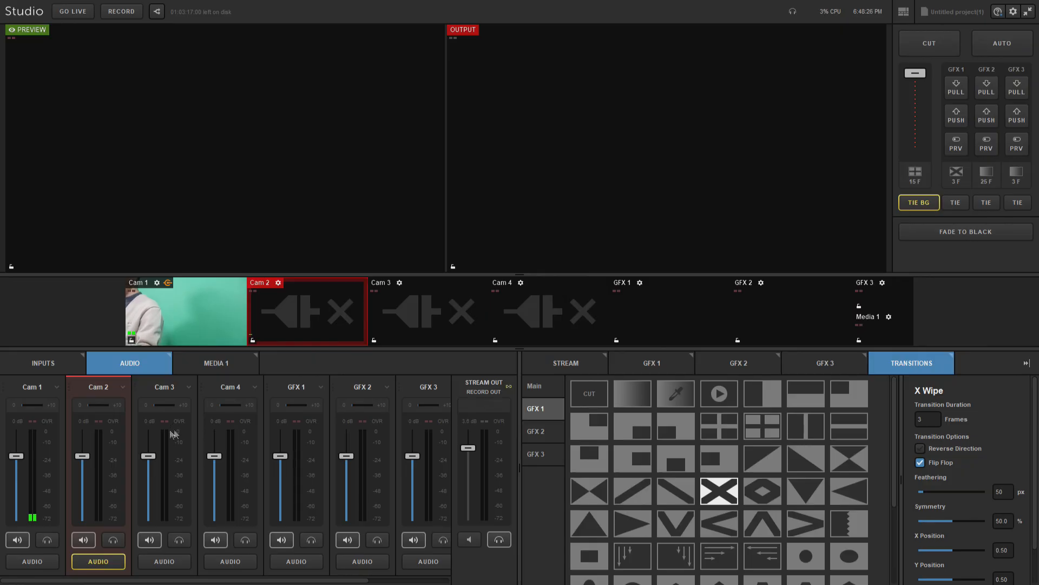
click(219, 365)
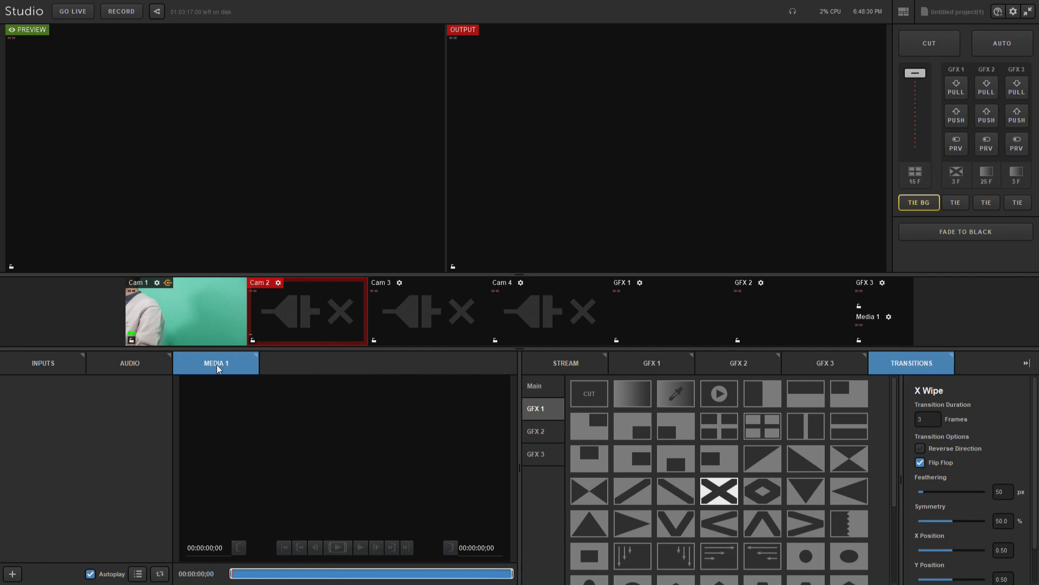
double_click(127, 400)
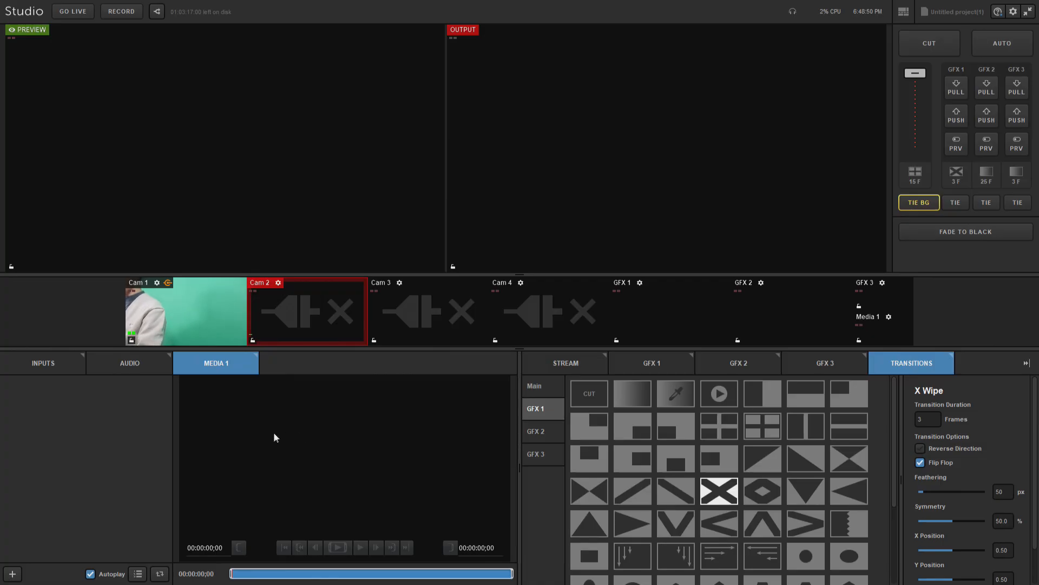
Add RTMP as the provider in the stream setup.
click(567, 371)
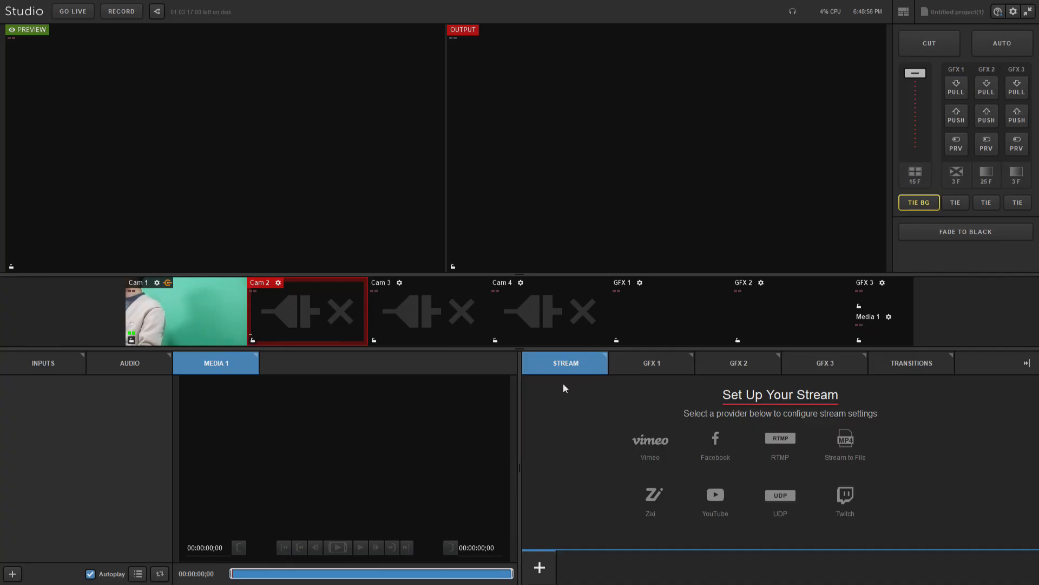
mouse_move(715, 469)
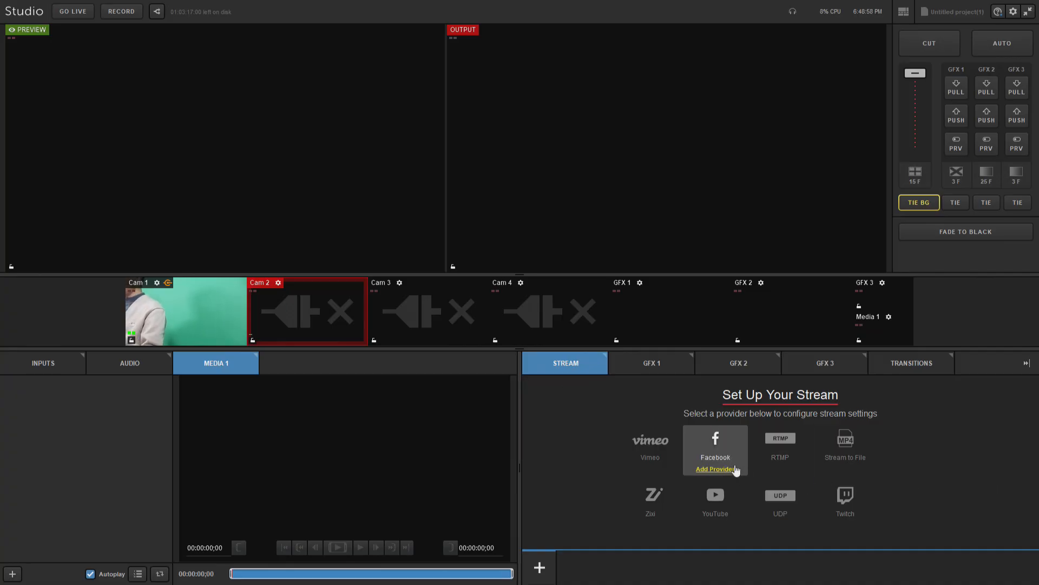
mouse_move(658, 462)
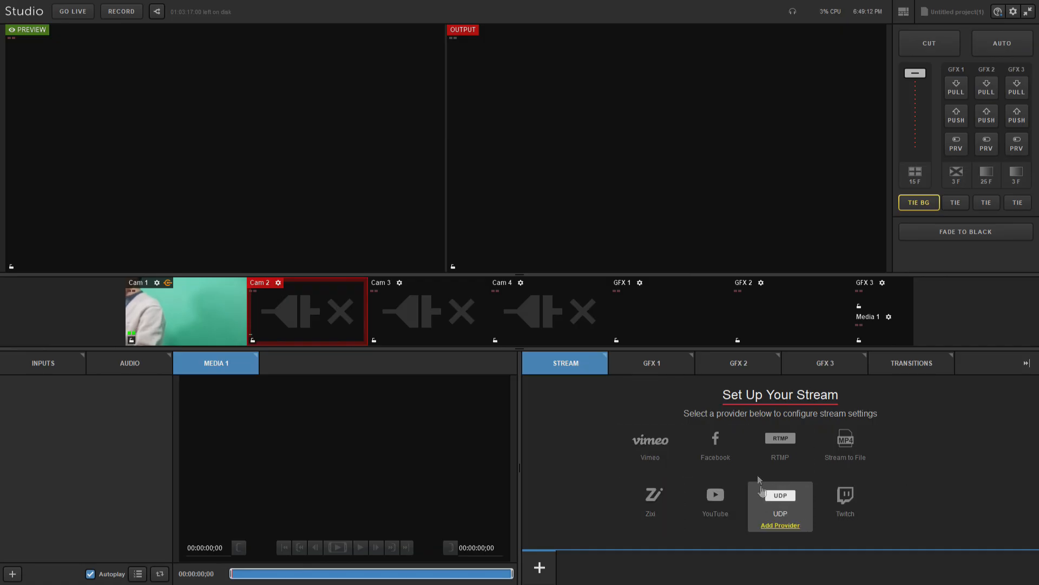
click(783, 459)
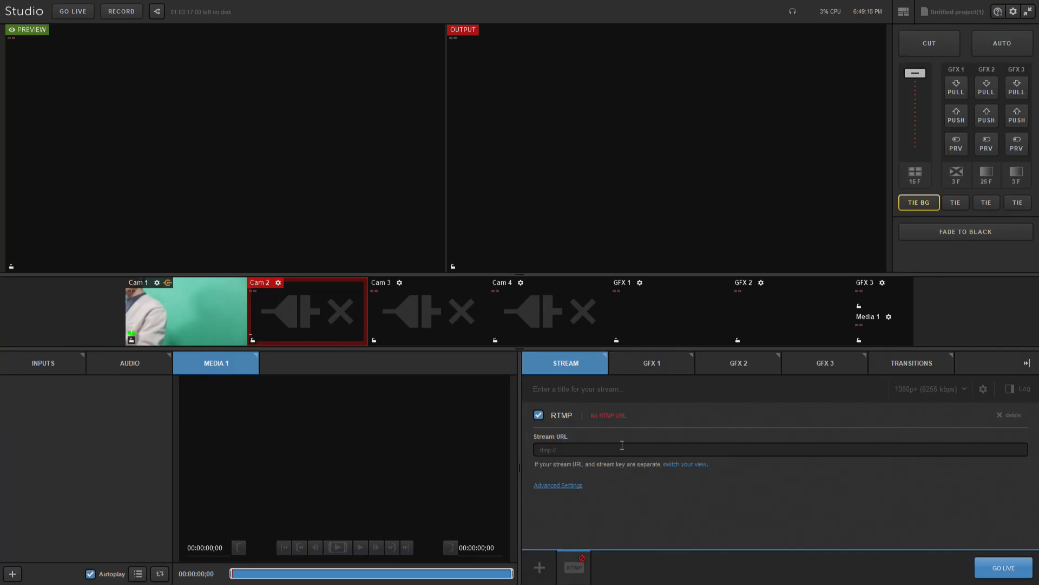
Look through the graphics available for GFX 1, GFX 2 and GFX 3.
click(655, 368)
click(745, 364)
click(831, 365)
click(754, 370)
click(665, 379)
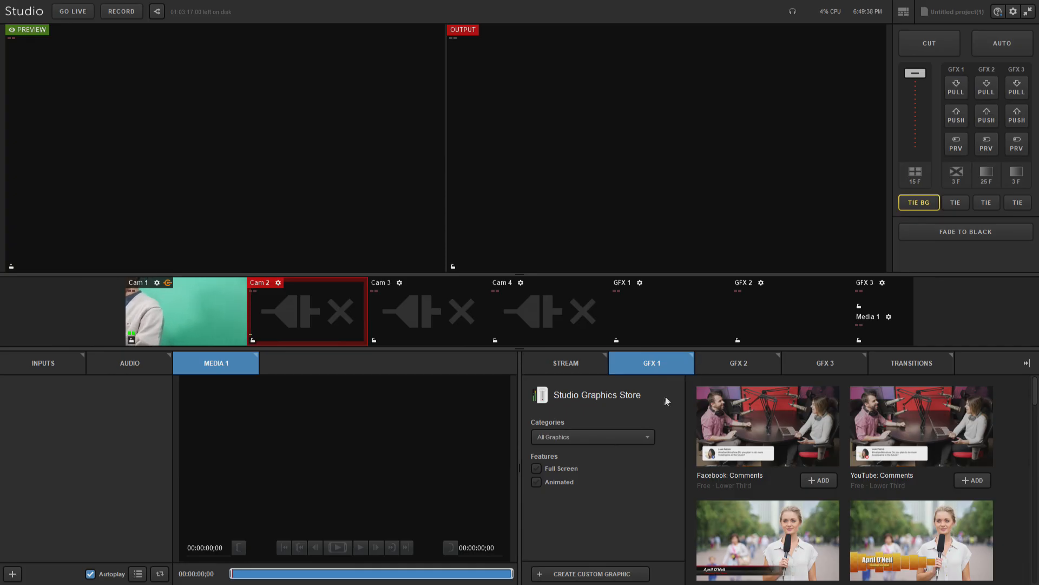
Set the GFX 1 transition to Right Center Box Wipe.
click(939, 369)
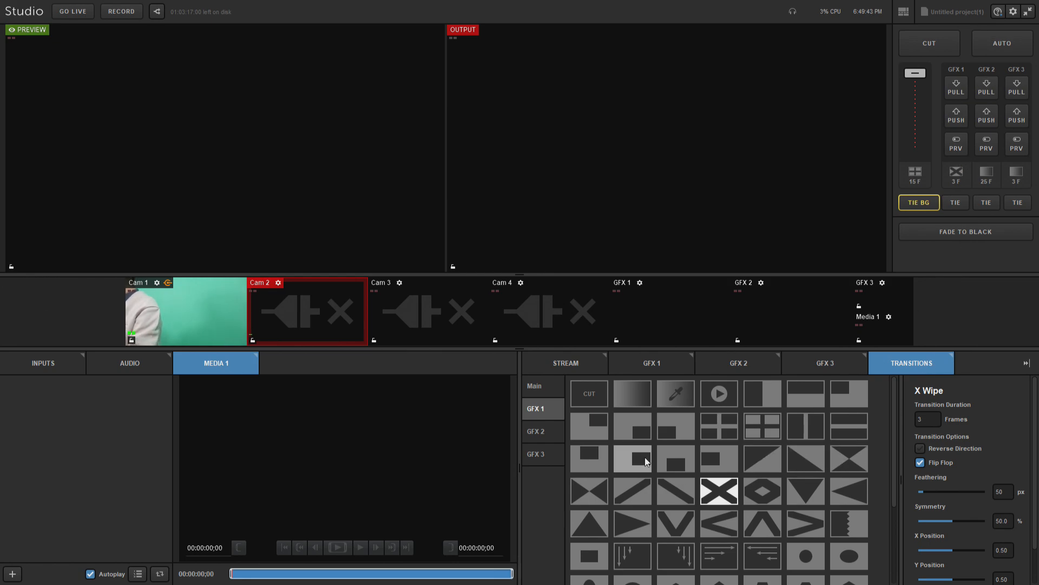
click(633, 458)
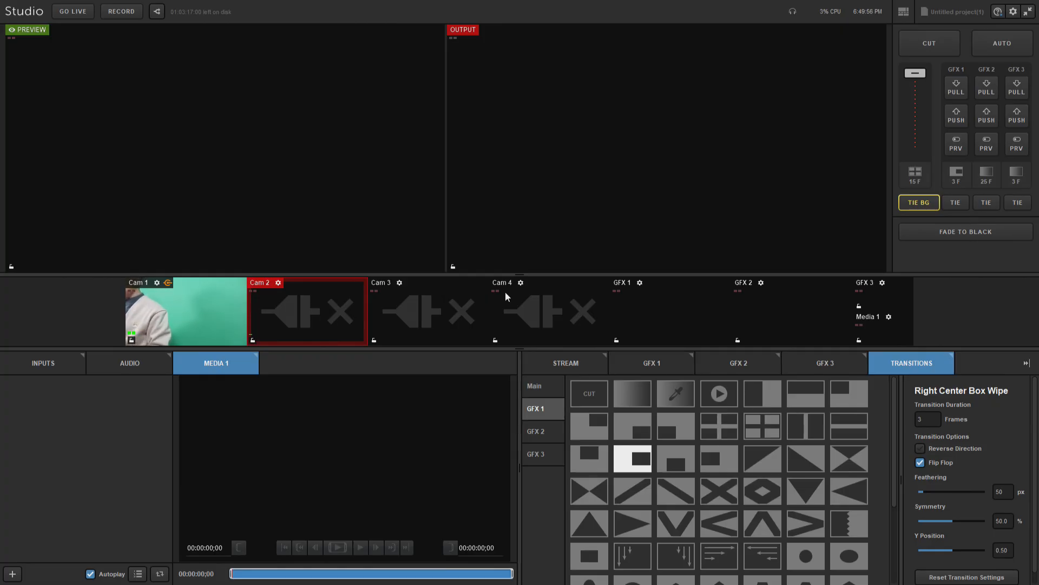
Review the configured inputs from Cam 1 down to Media 1.
click(22, 370)
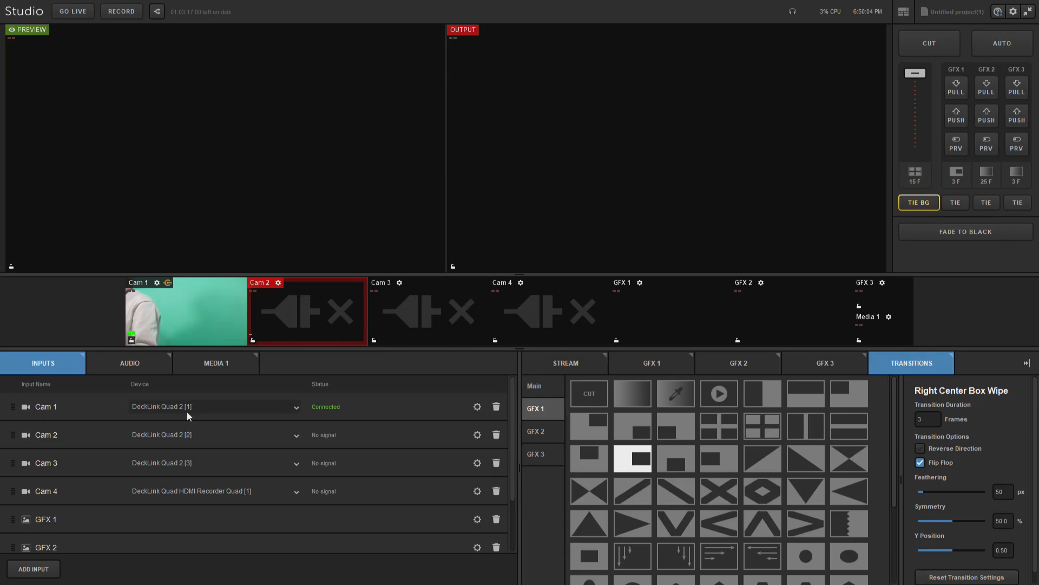
scroll(88, 521, down, 2)
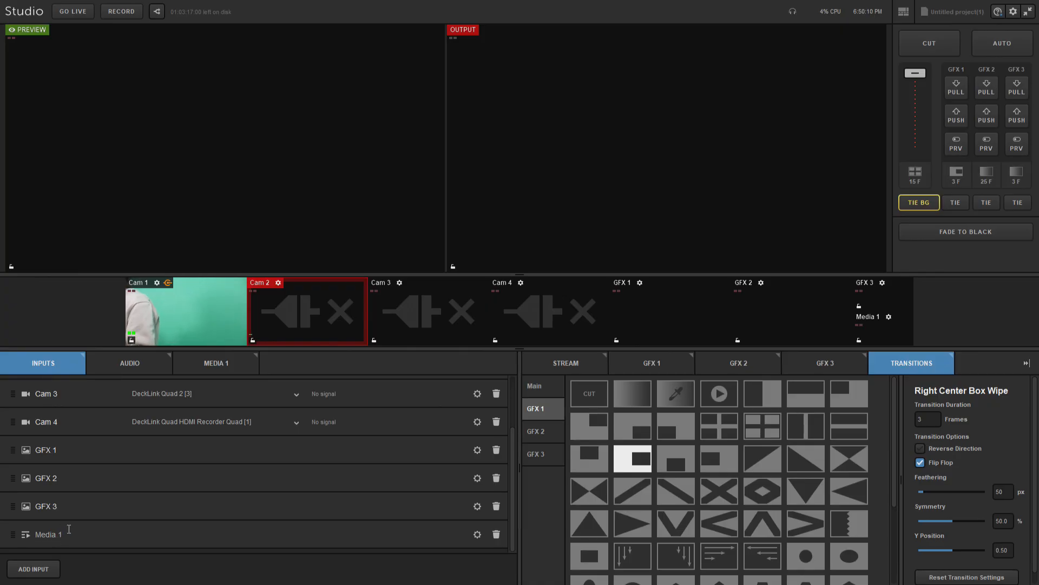
scroll(68, 529, up, 3)
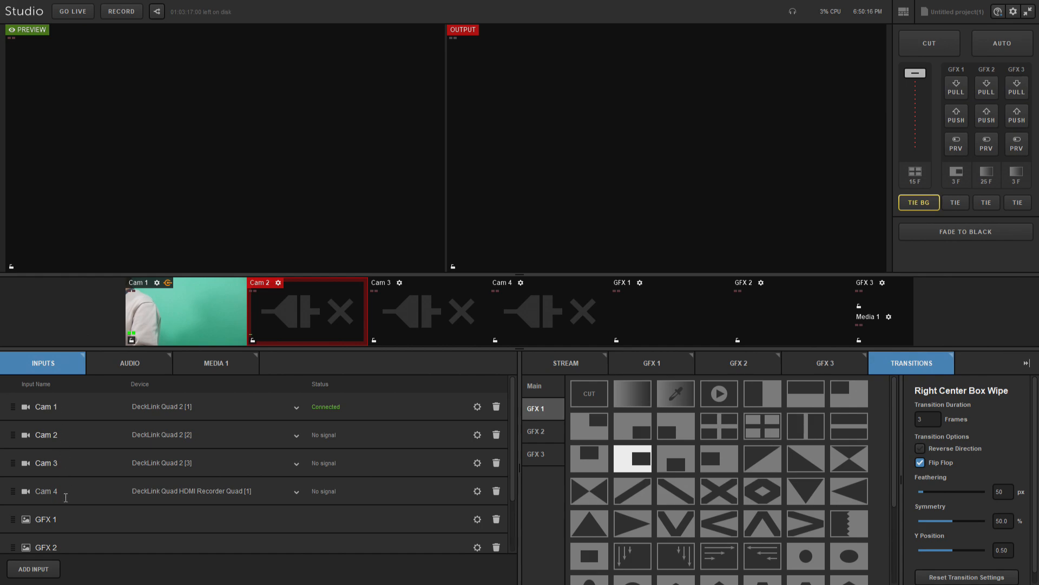
Review the local camera sources and add the remote NDI UHD CAMERA (NDI HX3) as a new input.
click(43, 571)
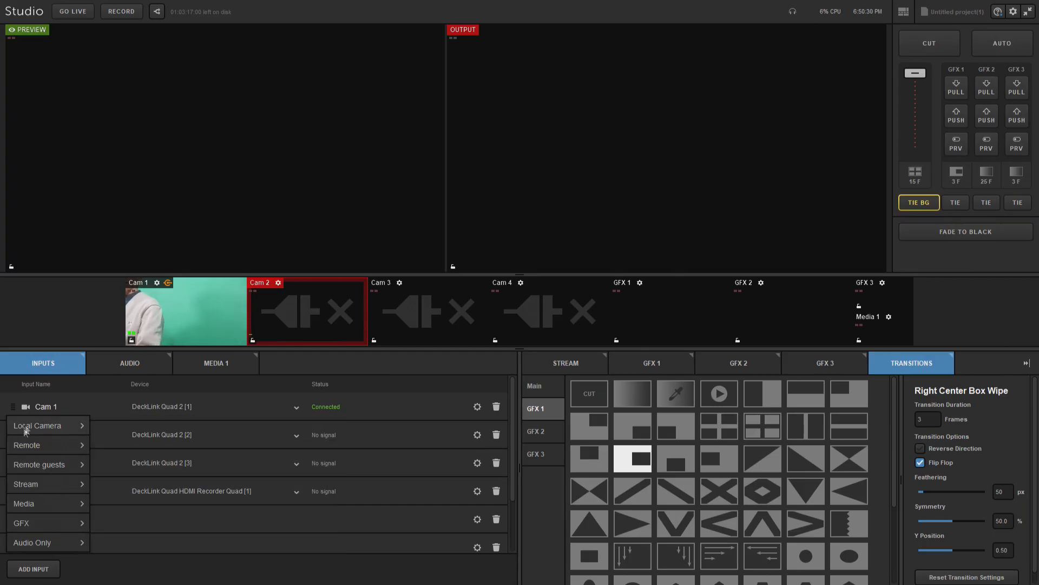
mouse_move(31, 428)
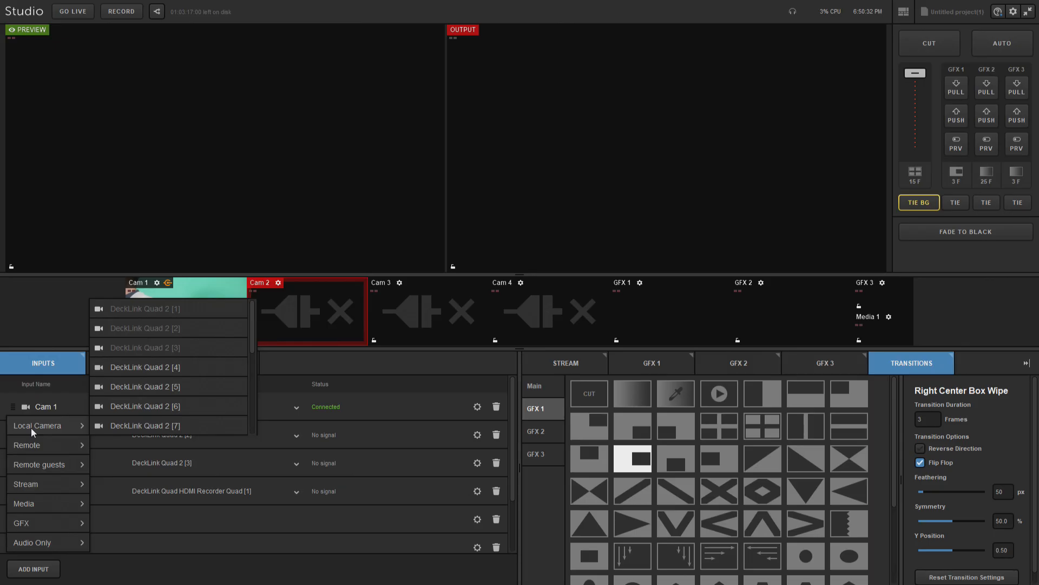
scroll(142, 379, down, 5)
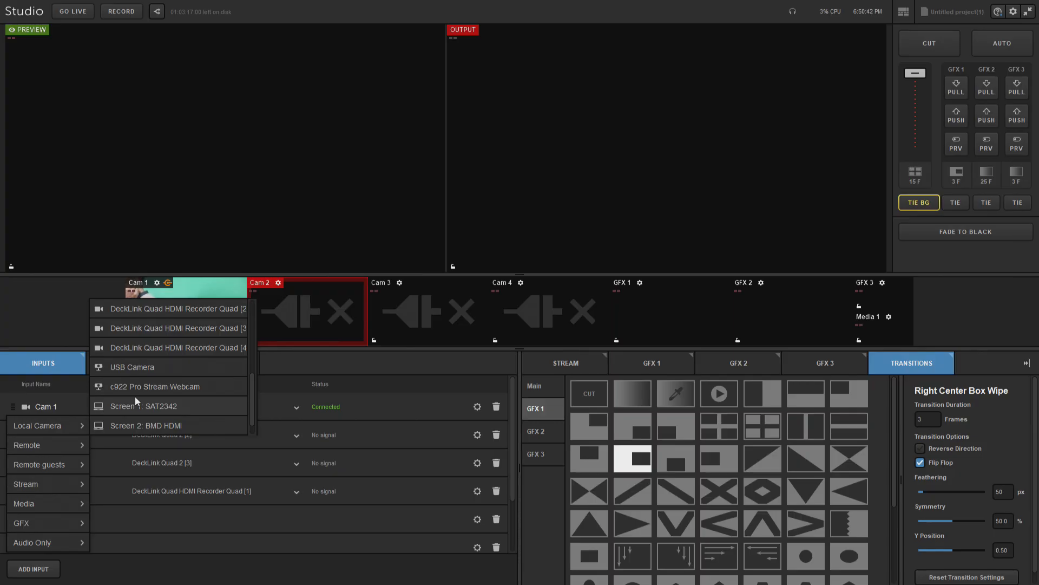
scroll(162, 389, up, 5)
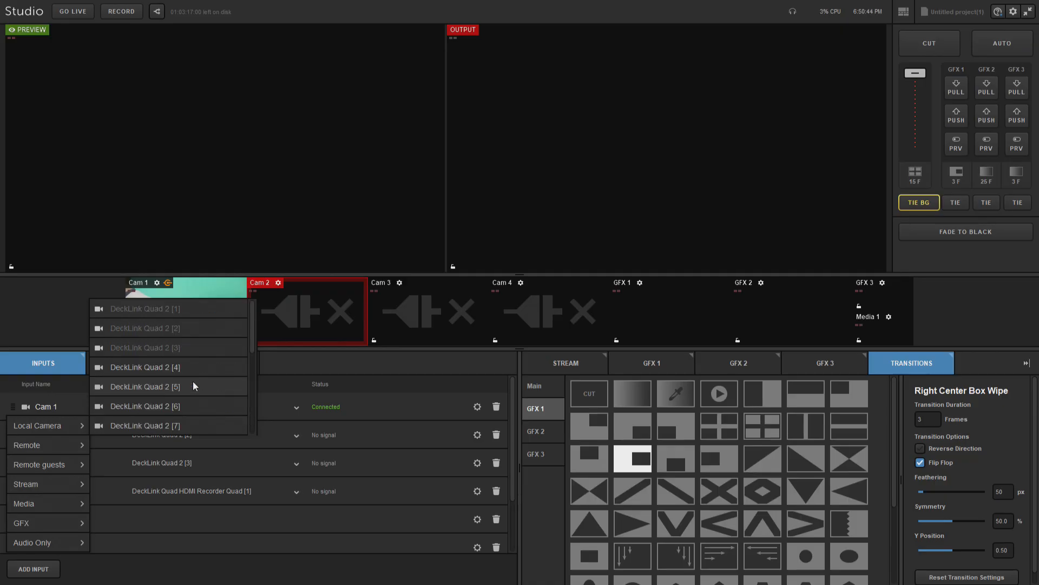
scroll(149, 329, down, 5)
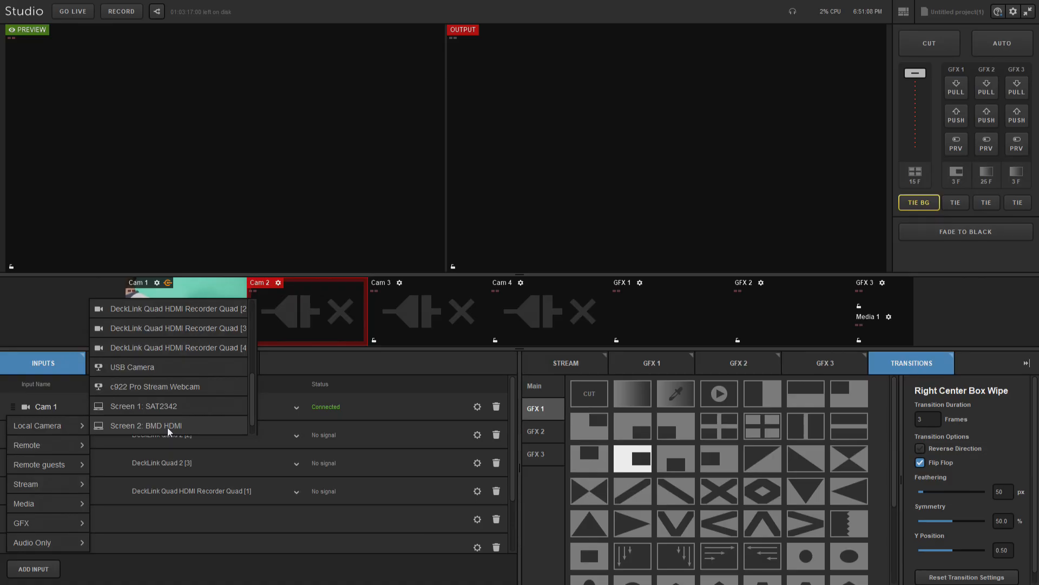
scroll(184, 401, up, 5)
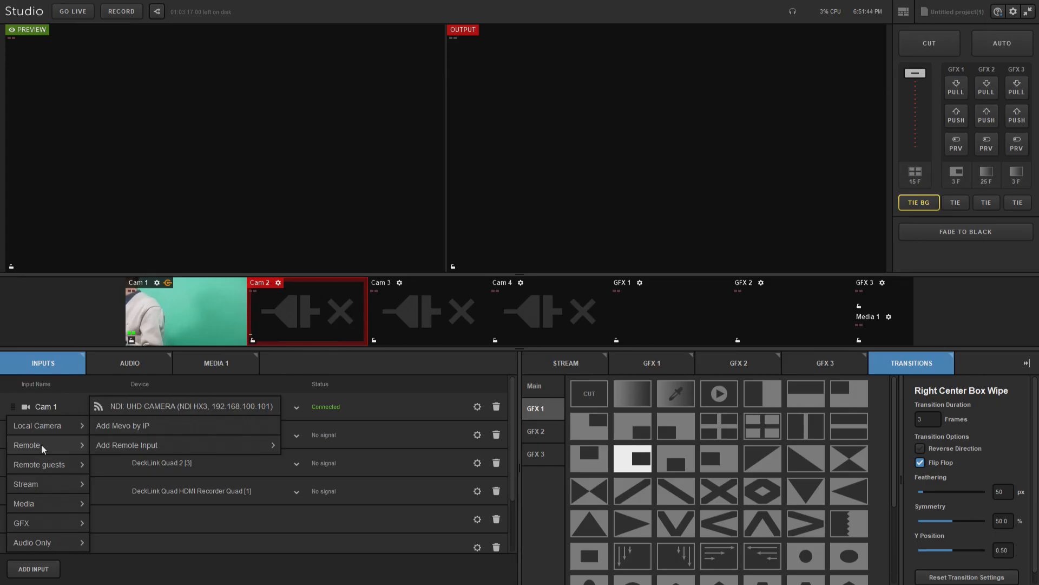
mouse_move(192, 443)
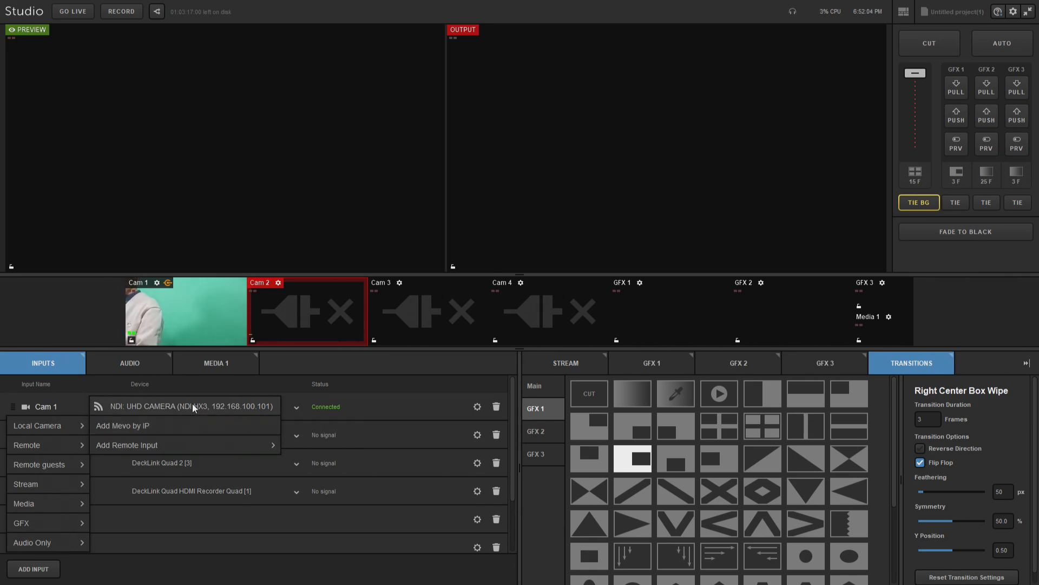
click(175, 405)
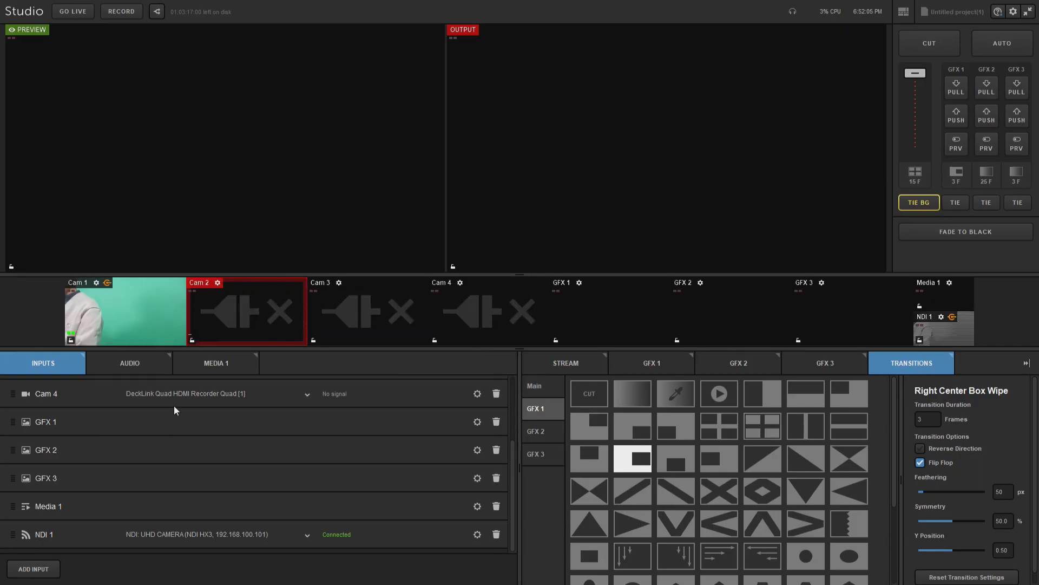
Show the NDI 1 input in preview and switch the preview to Cam 3.
click(948, 335)
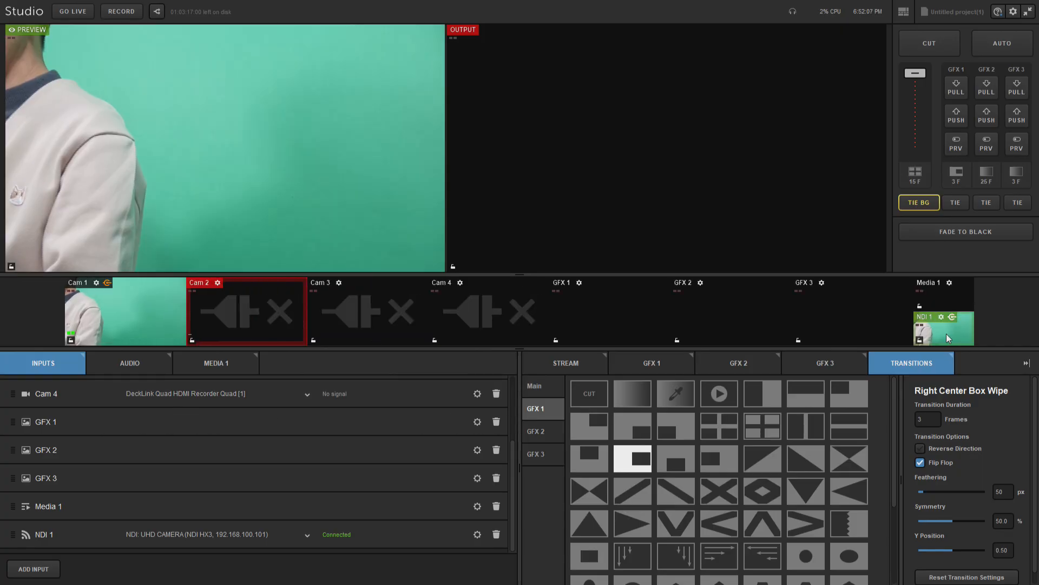
click(355, 317)
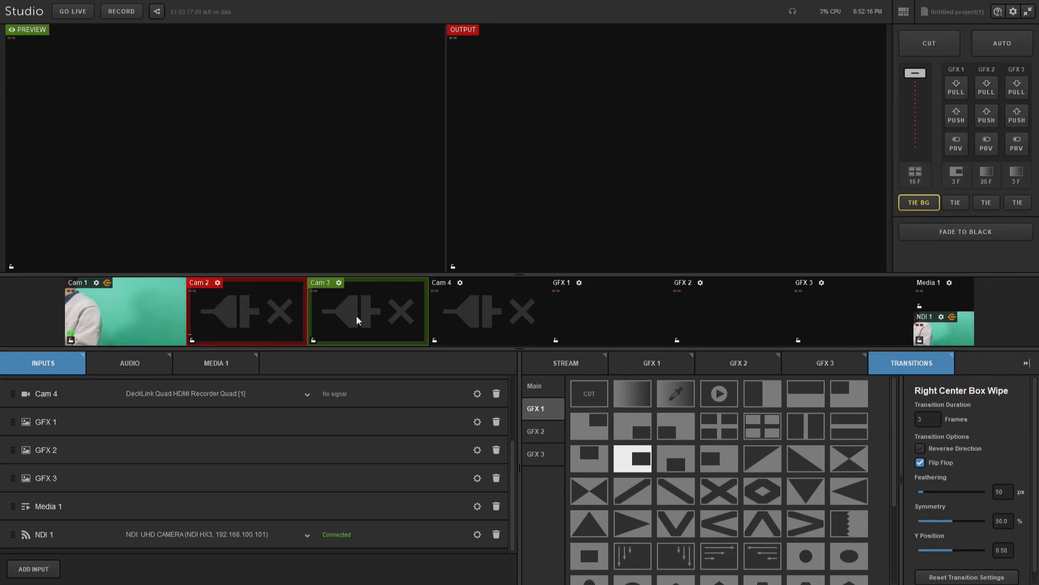
Examine the remote guest, stream, media and audio-only source types available for a new input, including the full audio device list.
click(30, 570)
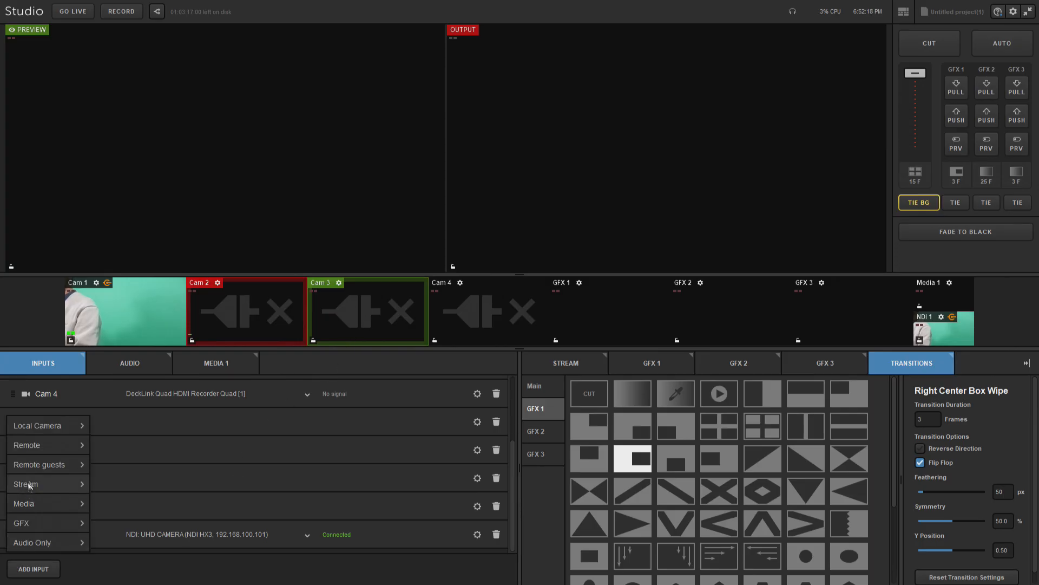
mouse_move(42, 466)
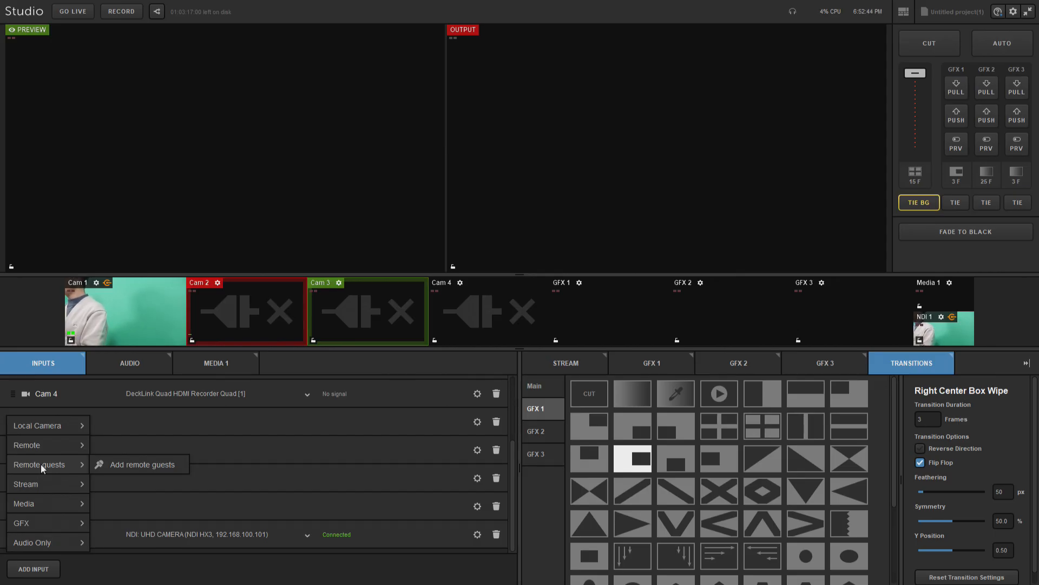
mouse_move(52, 483)
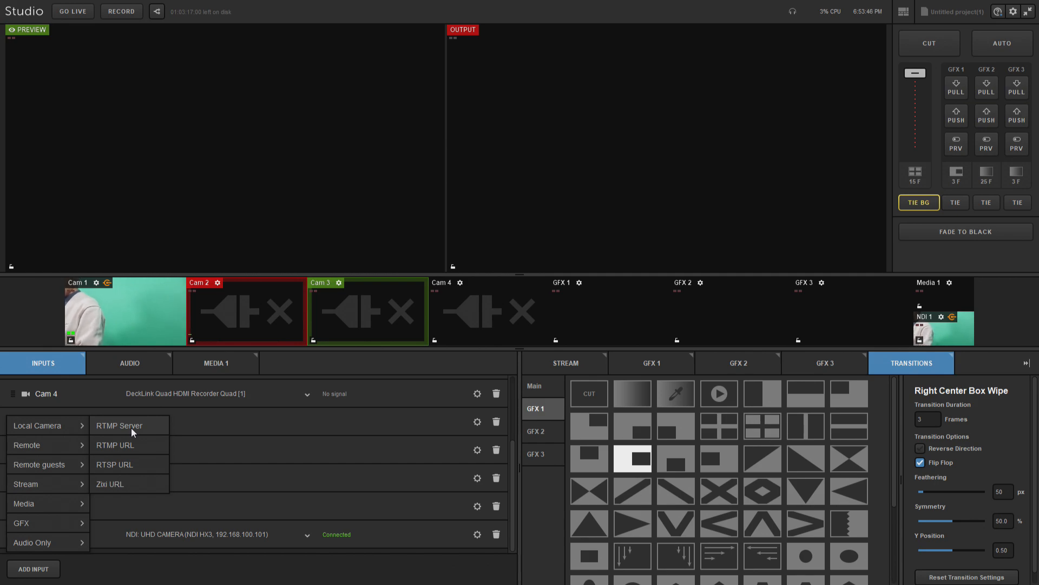
mouse_move(43, 508)
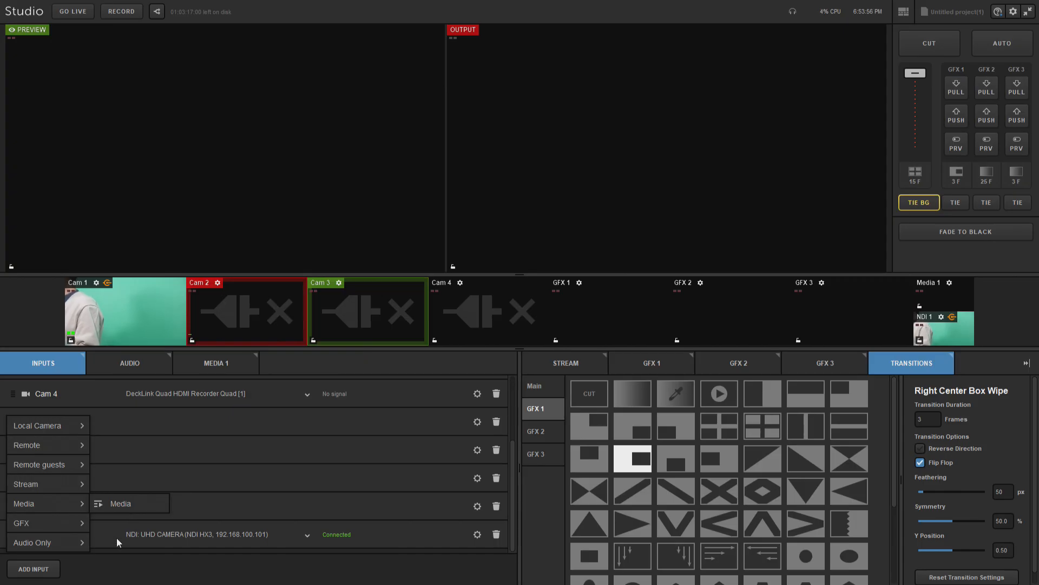
mouse_move(37, 548)
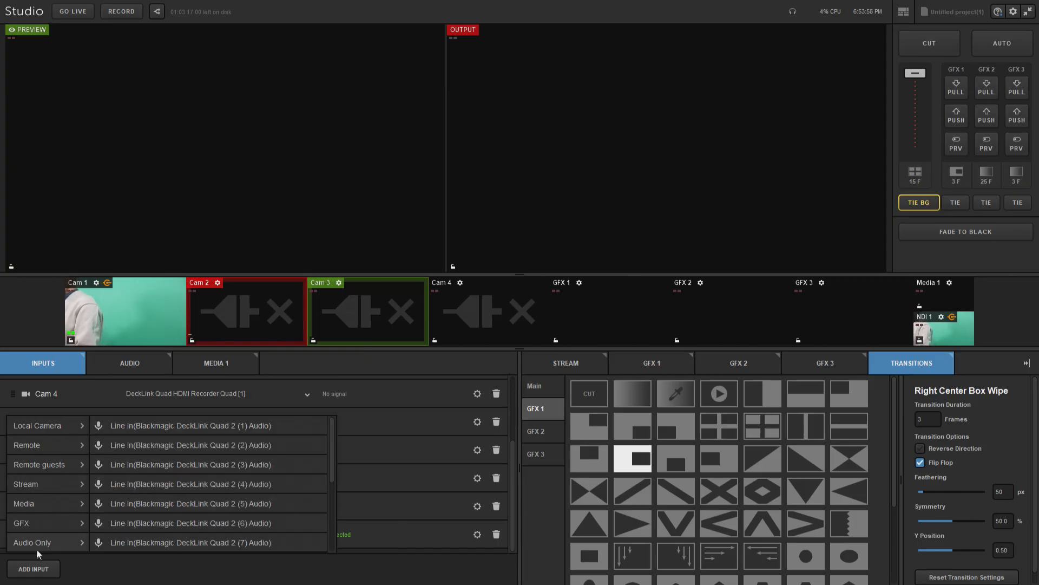
mouse_move(22, 525)
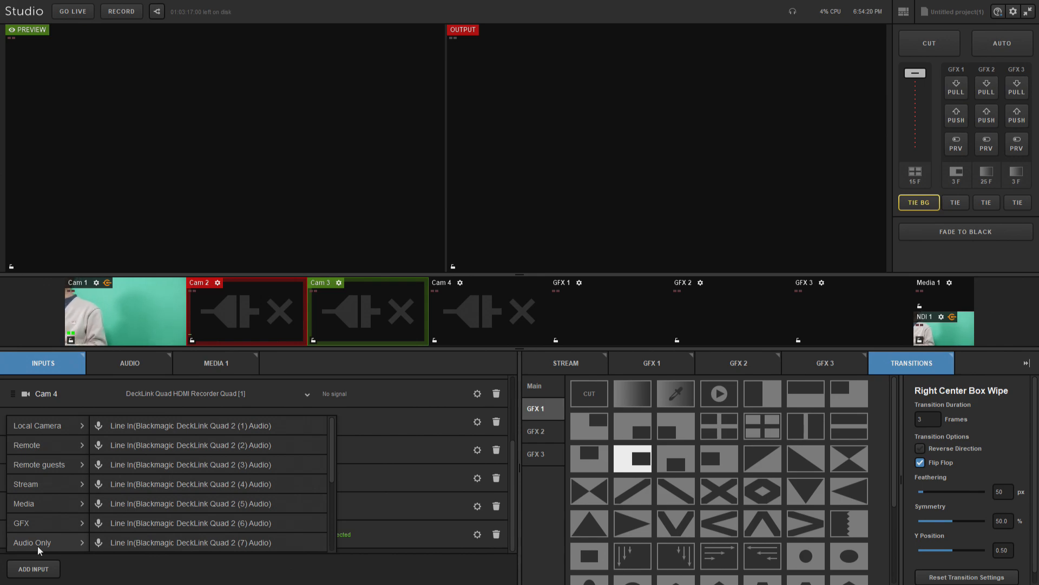
scroll(179, 528, down, 3)
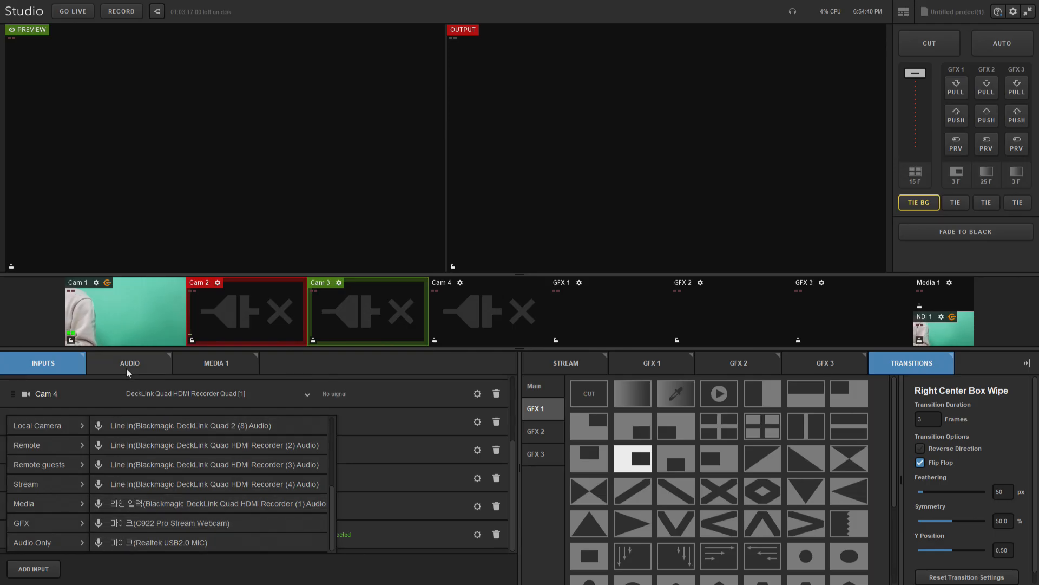
click(251, 215)
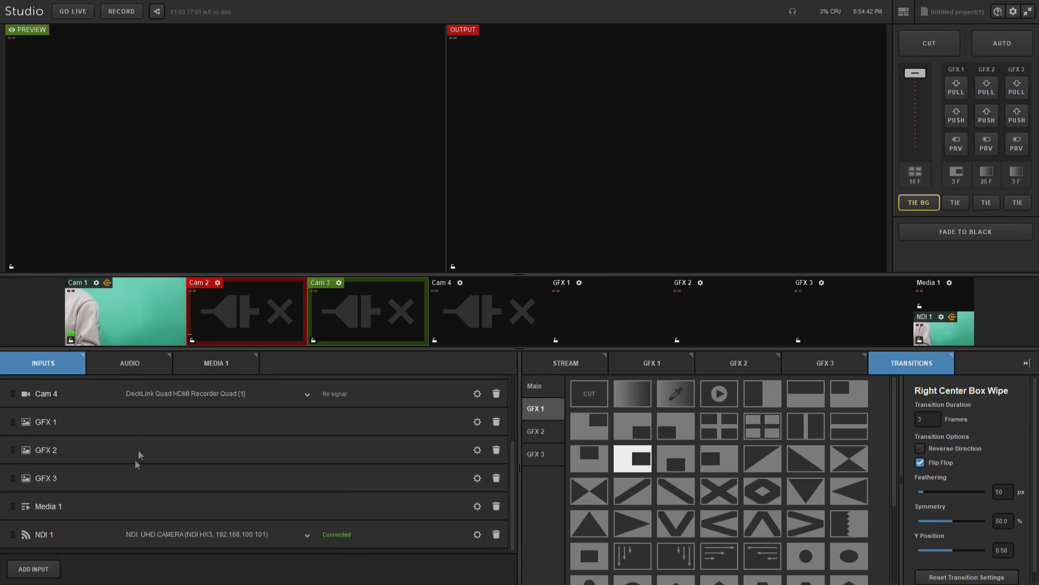
Review the capture devices that can be assigned to the Cam 1 input, keeping DeckLink Quad 2 [1] selected.
scroll(266, 447, up, 2)
scroll(266, 448, up, 1)
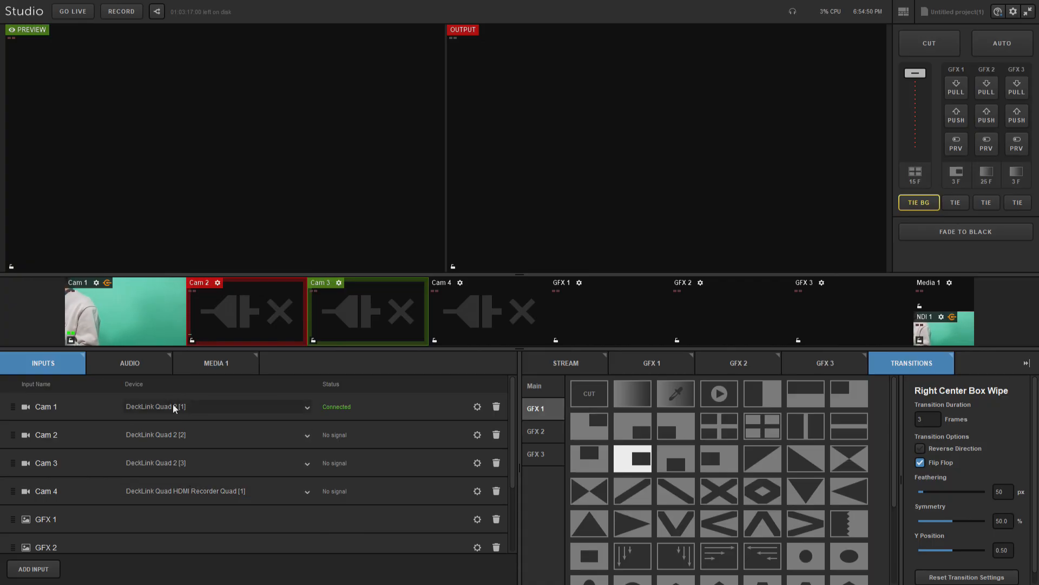
click(195, 406)
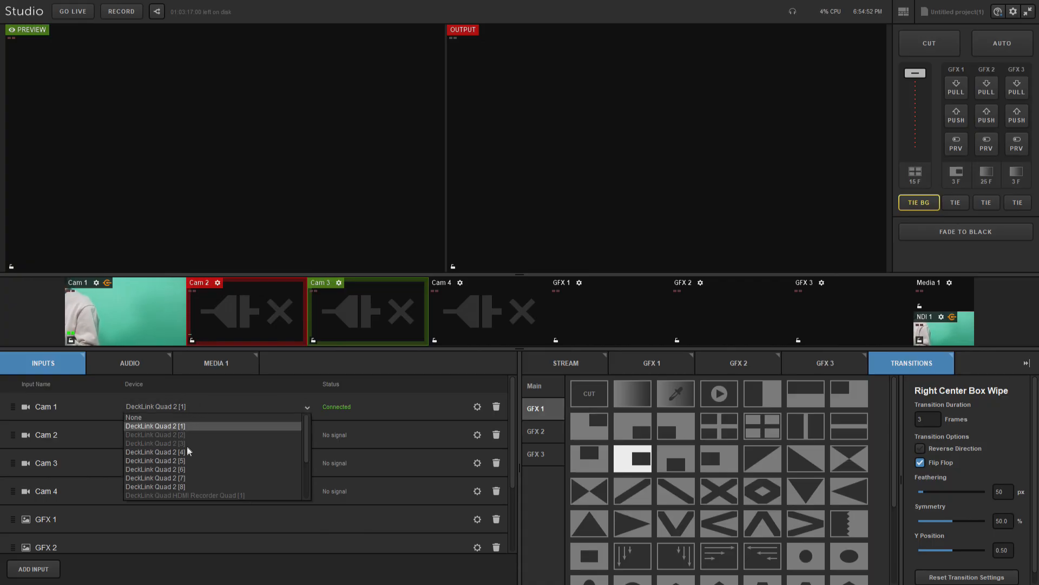
scroll(187, 453, down, 3)
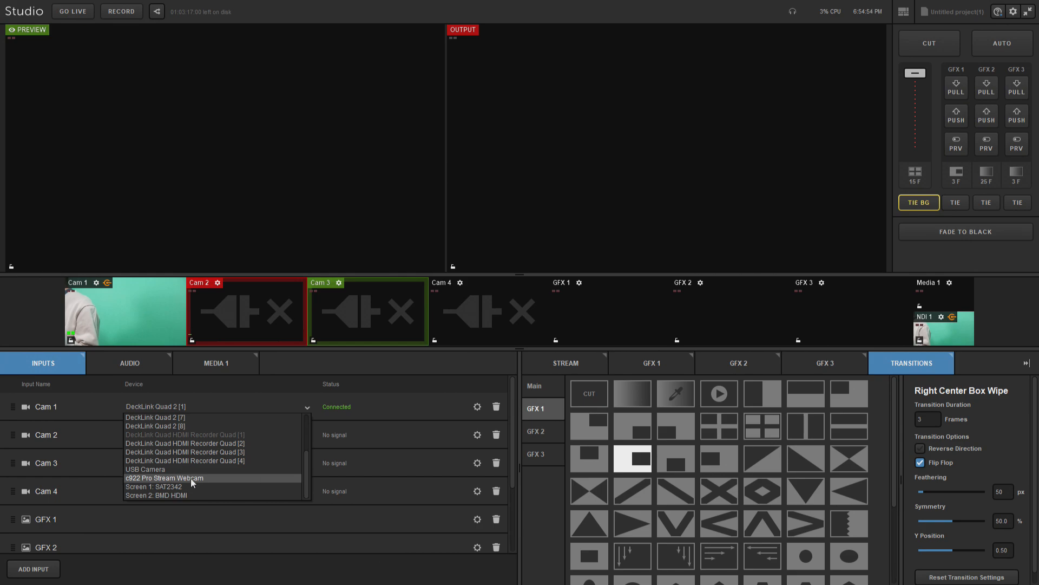
scroll(192, 476, up, 3)
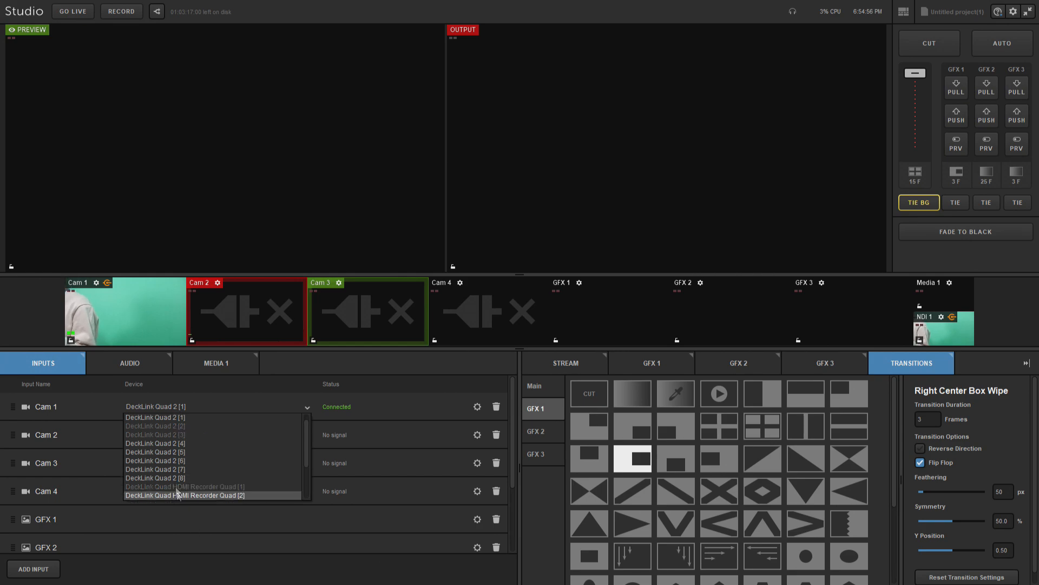
scroll(190, 437, up, 1)
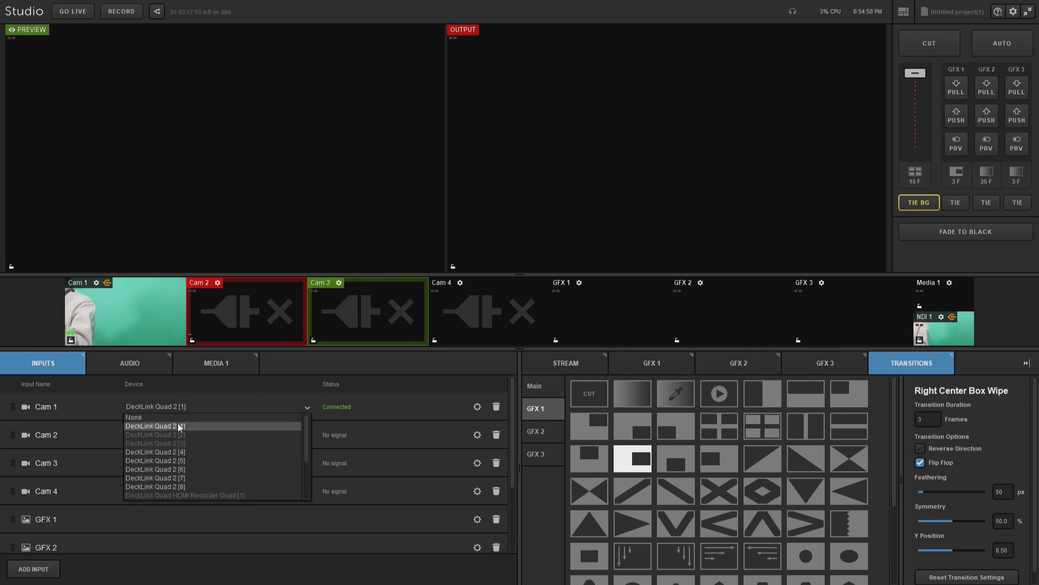
click(285, 200)
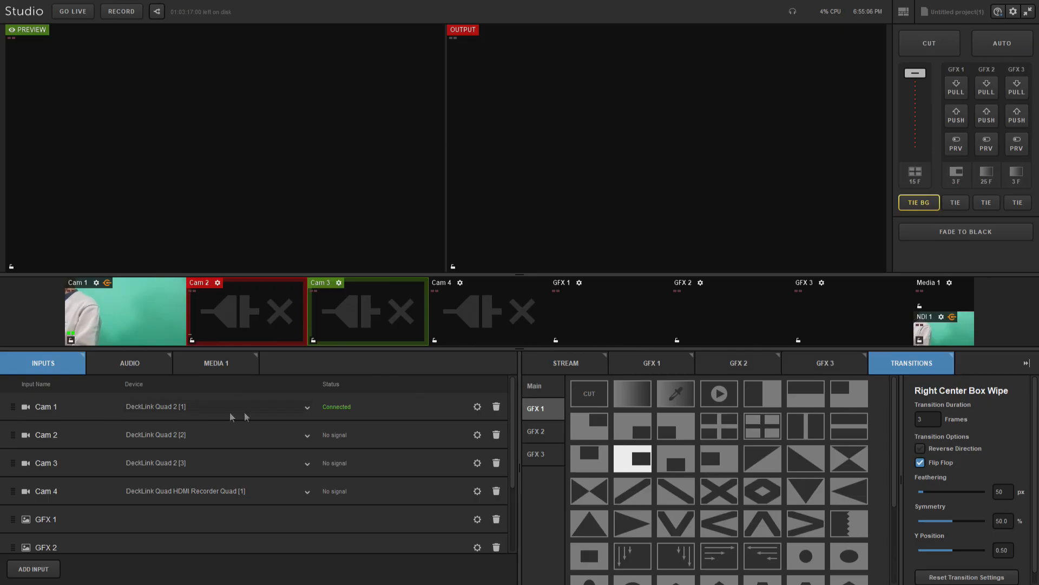
Examine Cam 1's general, audio channel, audio filter and format converter settings.
click(477, 407)
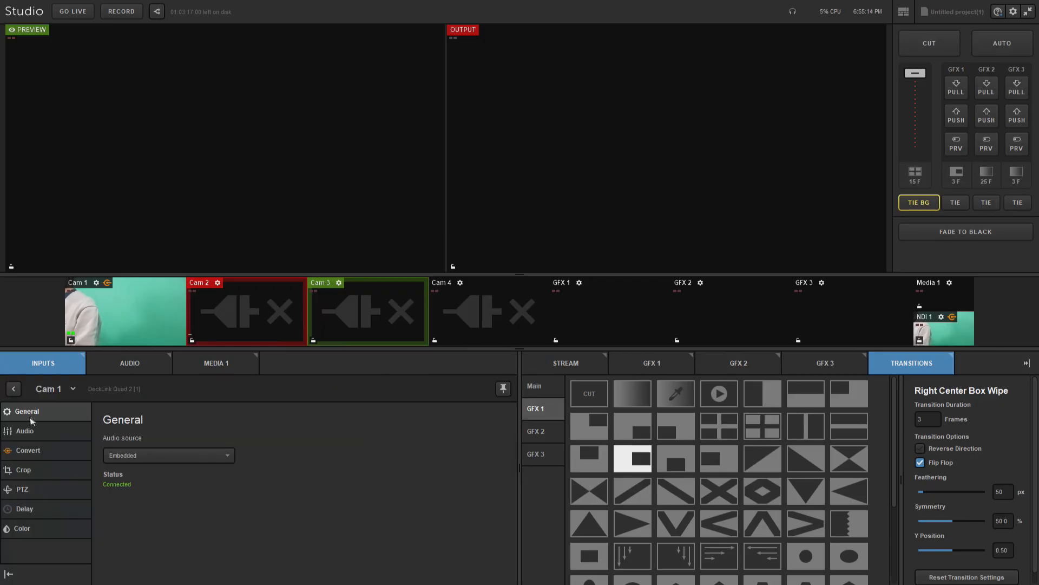
click(37, 433)
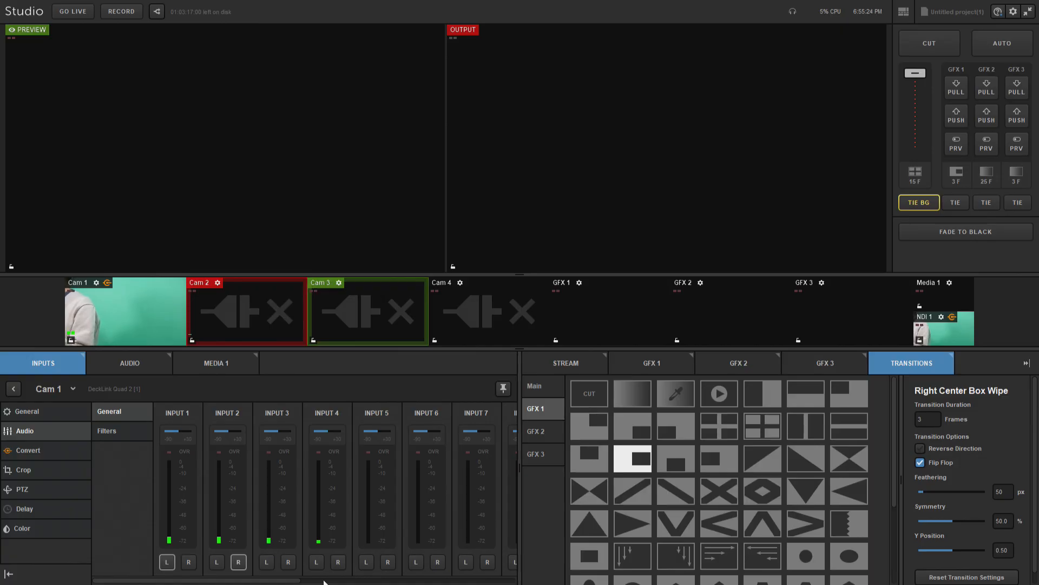
drag(299, 582, 515, 582)
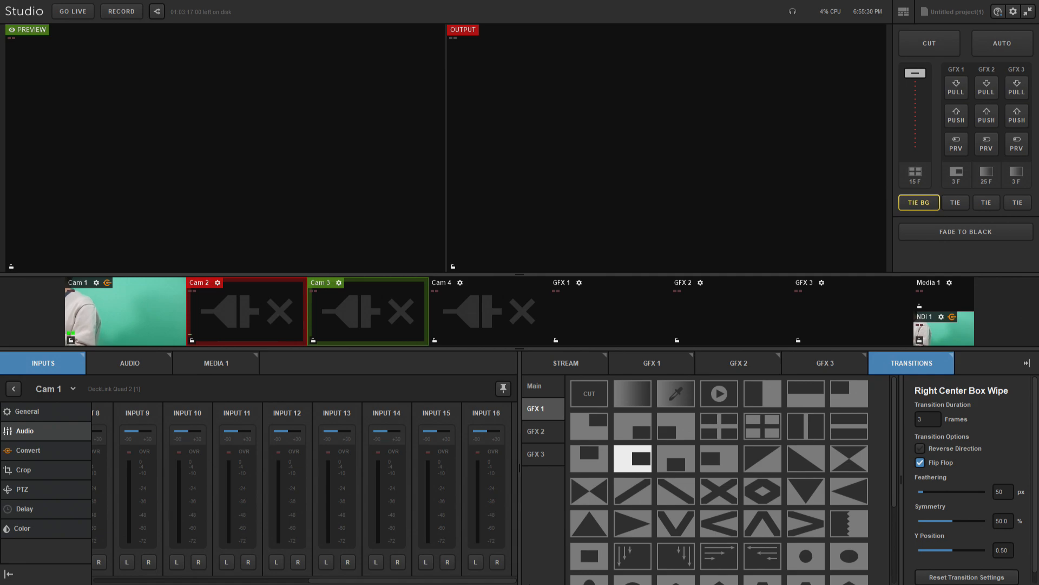
drag(514, 582, 234, 583)
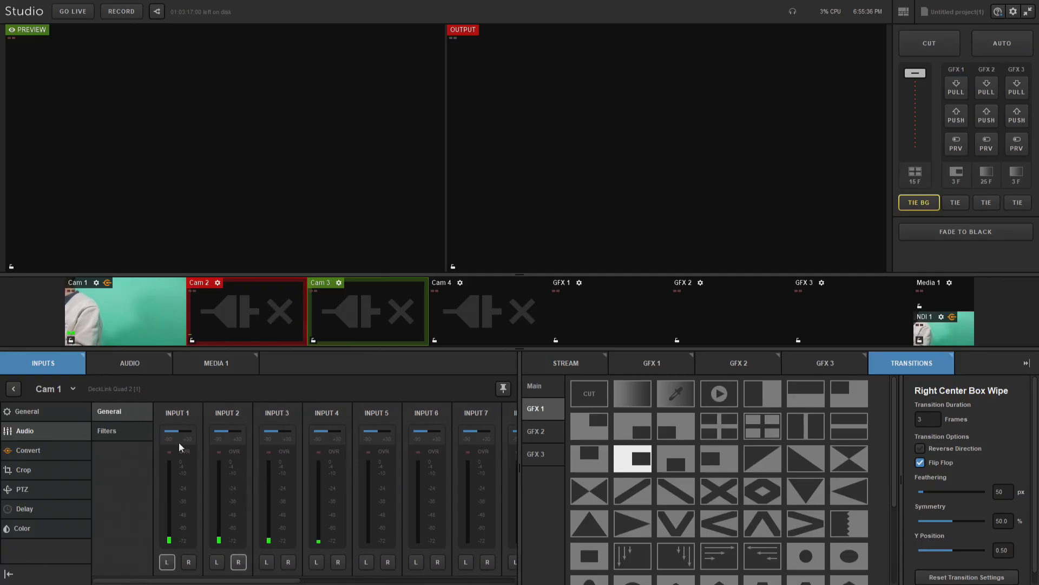
click(123, 433)
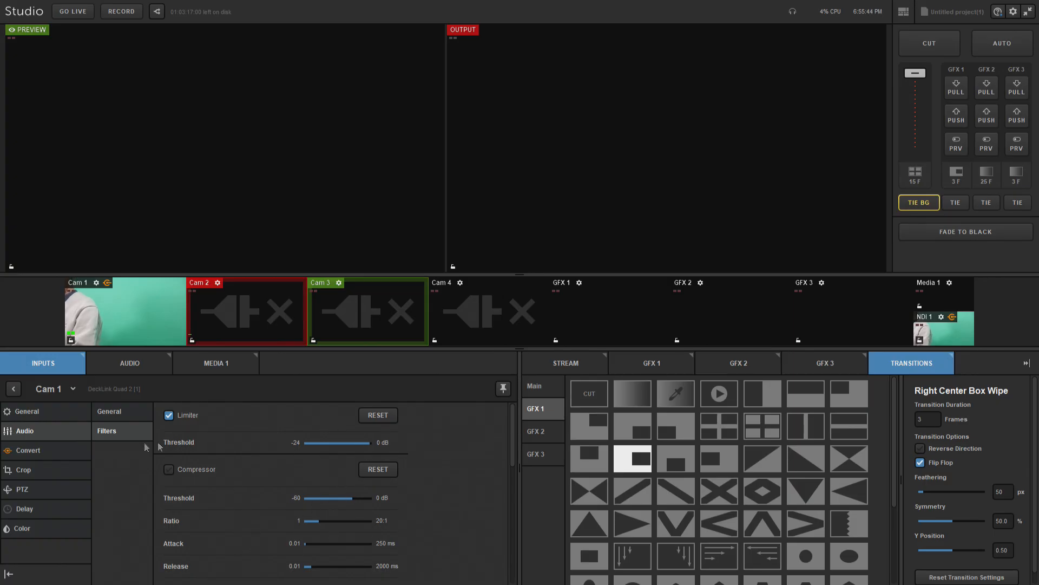
click(47, 450)
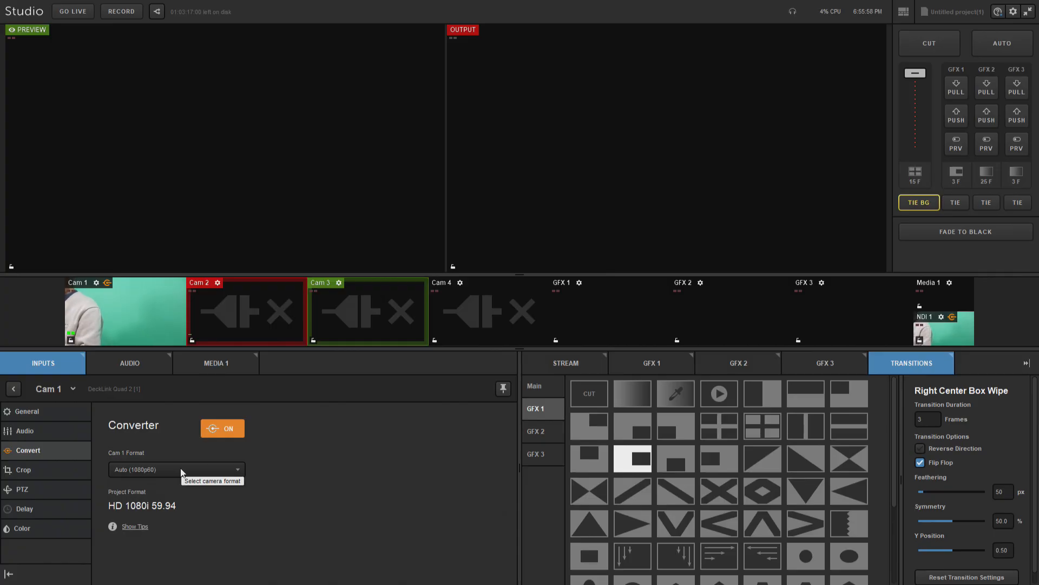
In Cam 1's advanced crop mode, frame the upper-left area as crop 1, the lower-right as crop 2 and the upper-right as crop 3.
click(31, 477)
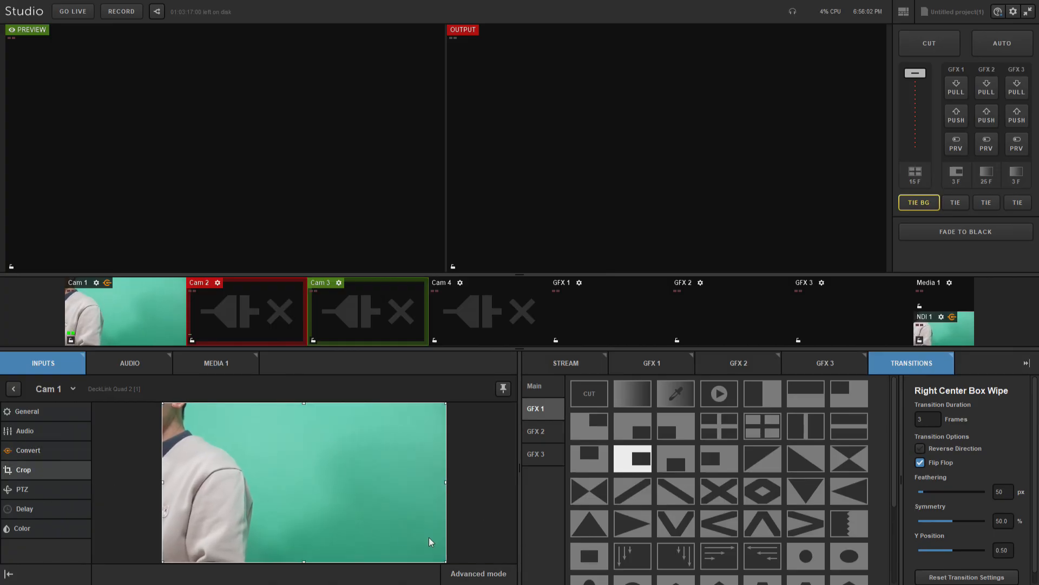
click(490, 572)
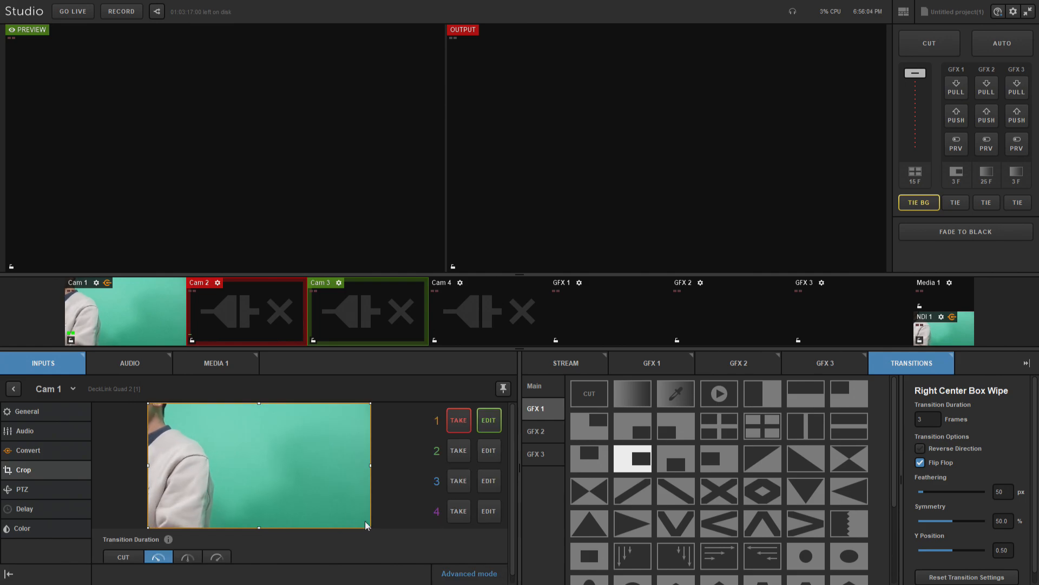
drag(371, 527, 246, 466)
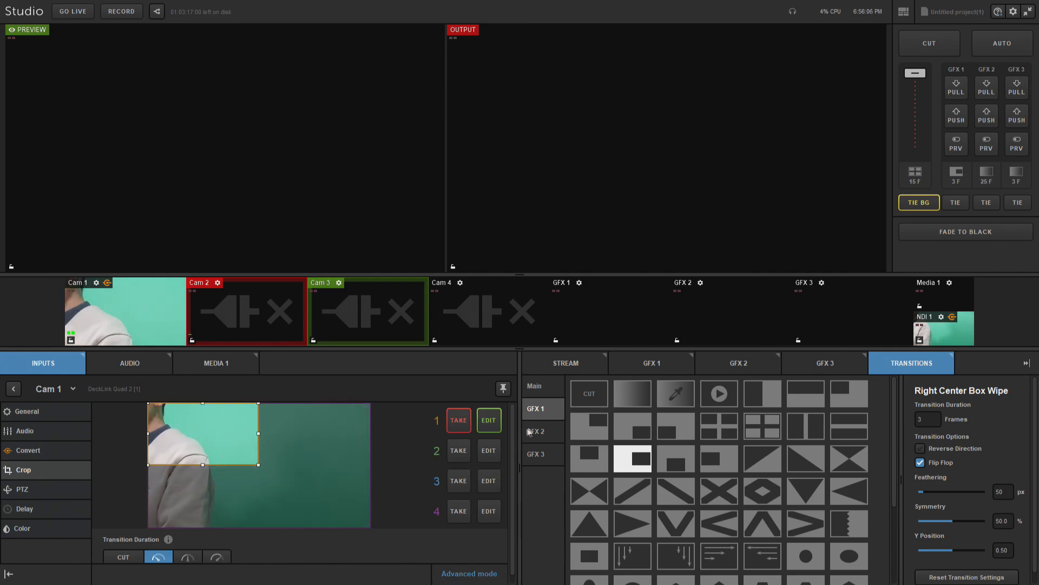
click(459, 450)
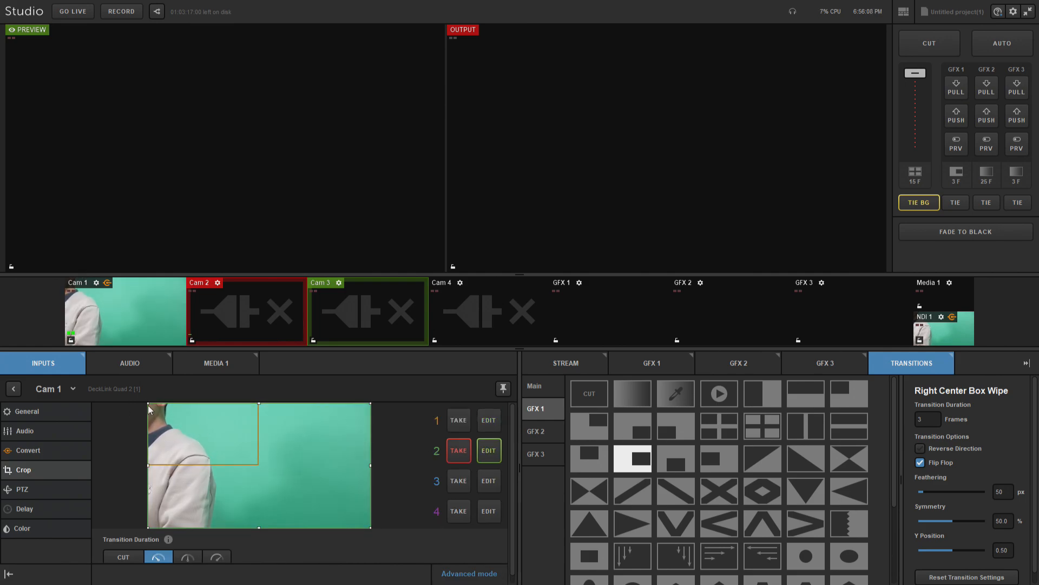
drag(147, 404, 231, 449)
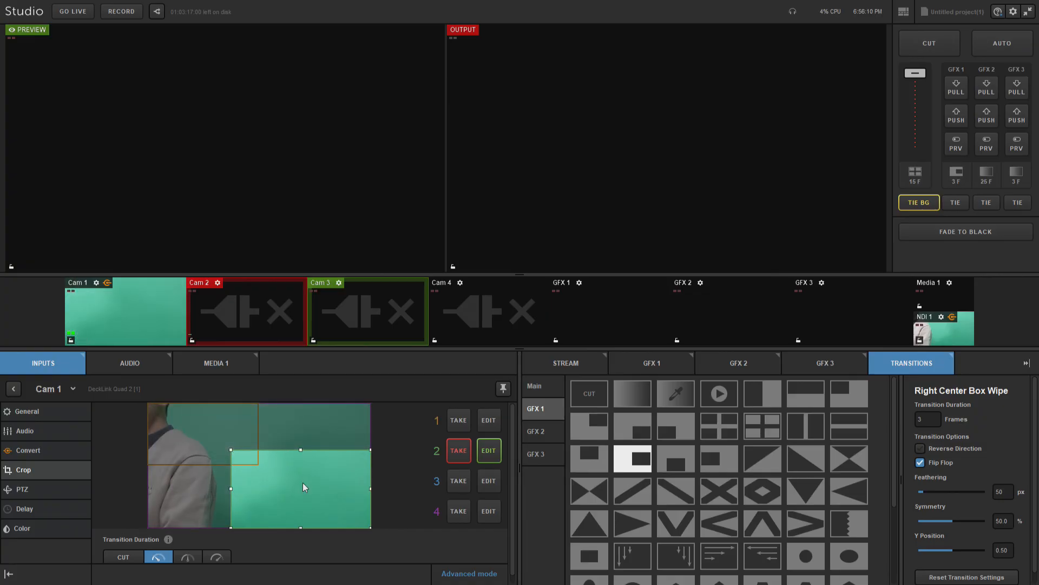
click(458, 481)
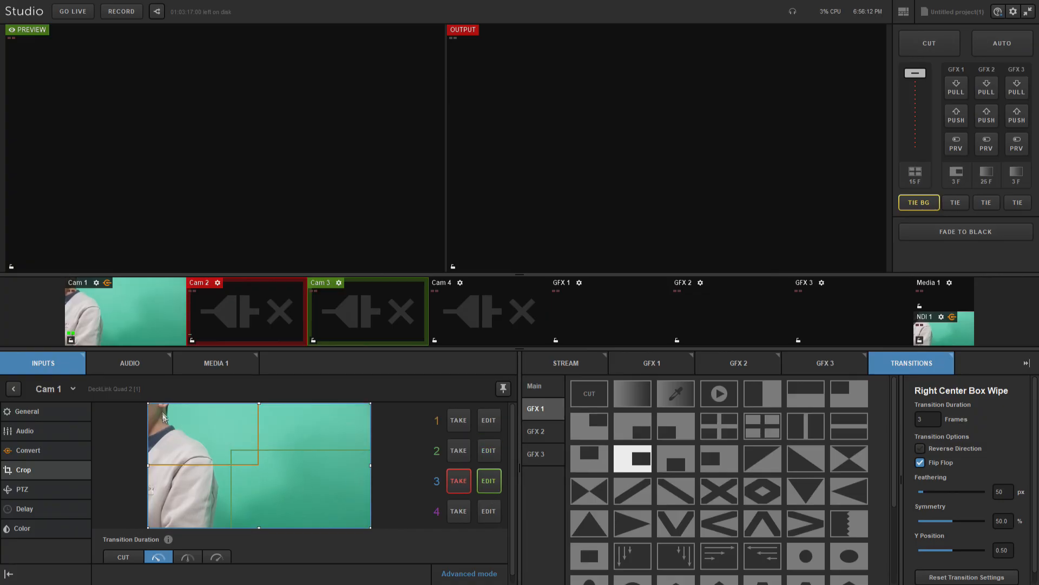
drag(148, 403, 269, 406)
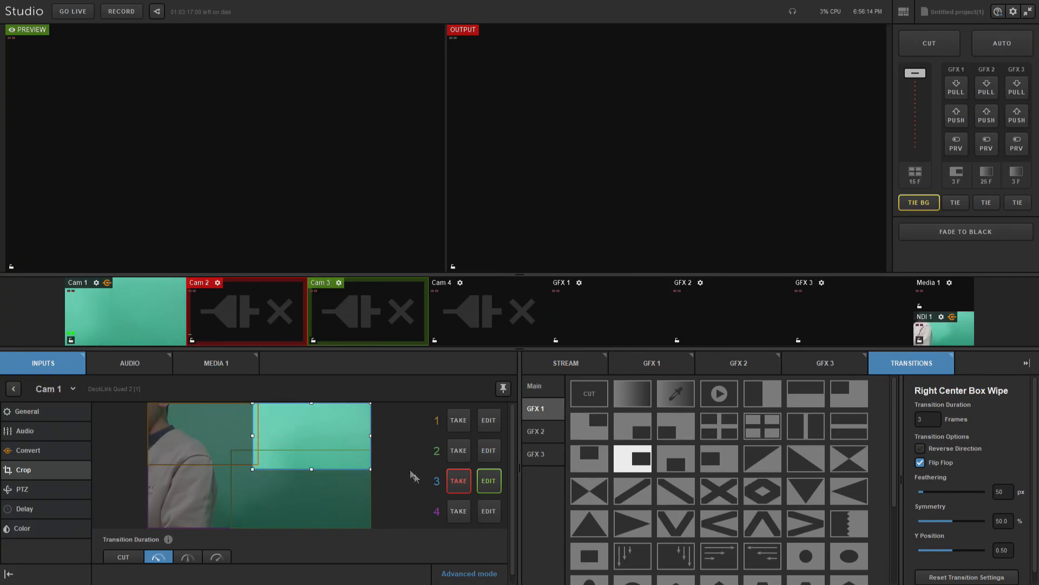
Take Cam 1's crop presets 1, 2, 3 and 4 in turn to compare their framing.
click(460, 424)
click(458, 451)
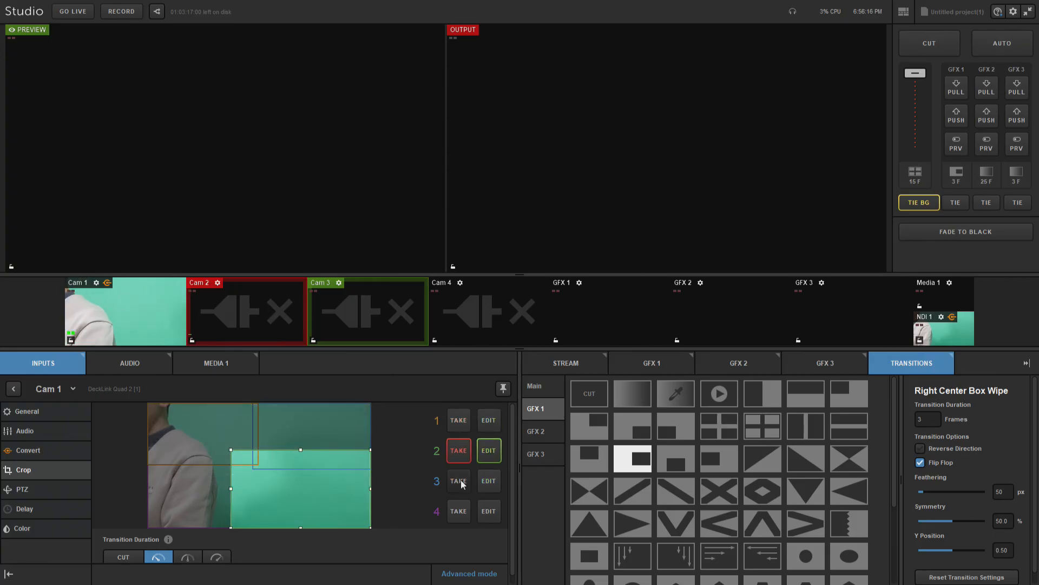
click(459, 481)
click(458, 511)
Show Cam 1 in preview and switch through its crops from 1 to 4, ending on the full-frame crop 4.
click(127, 330)
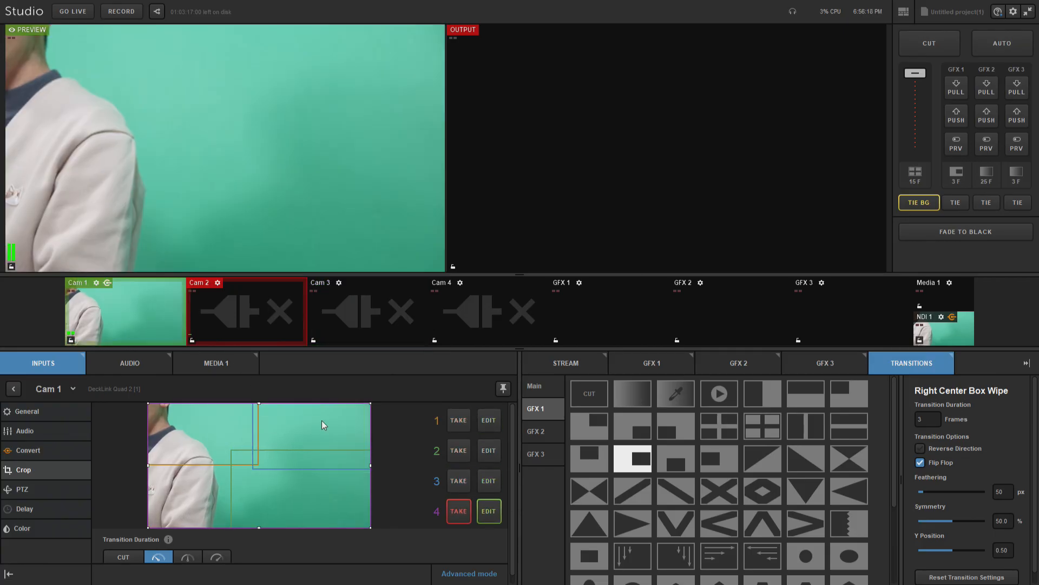
click(457, 420)
click(458, 451)
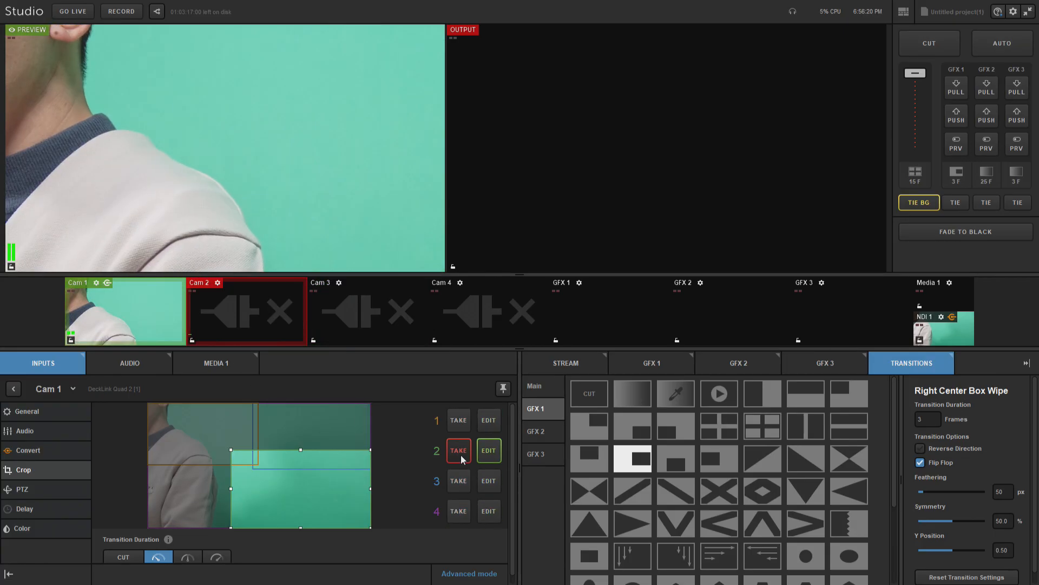
click(458, 481)
click(459, 512)
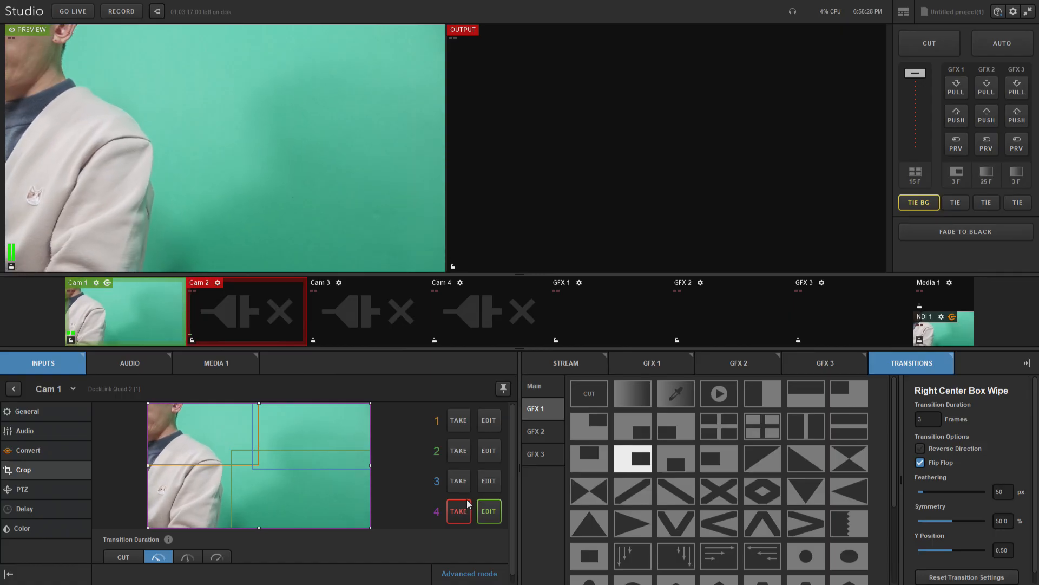
Review Cam 1's PTZ connection, video and audio delay, and color correction settings.
click(29, 490)
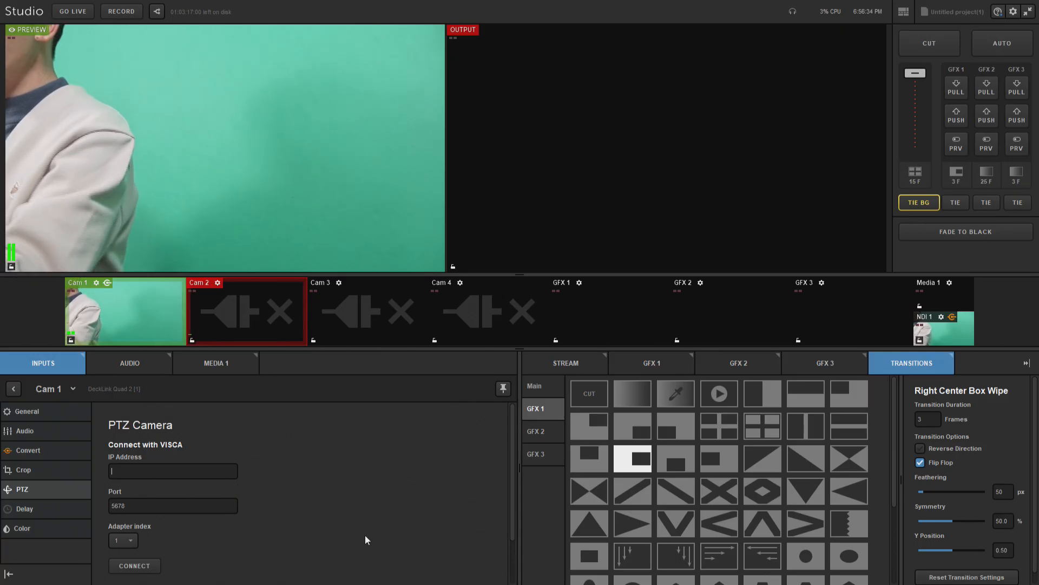
click(30, 508)
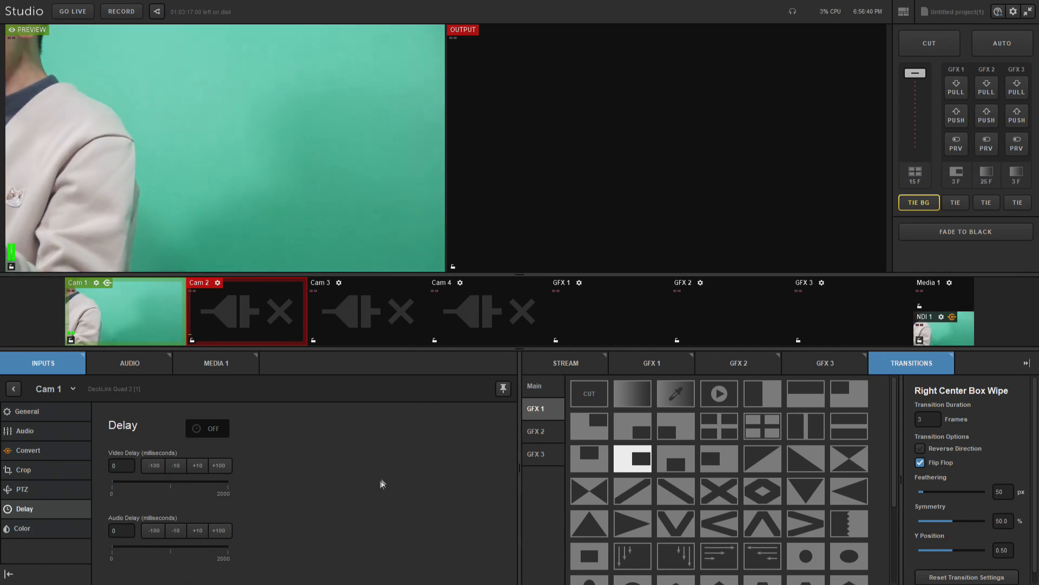
click(43, 529)
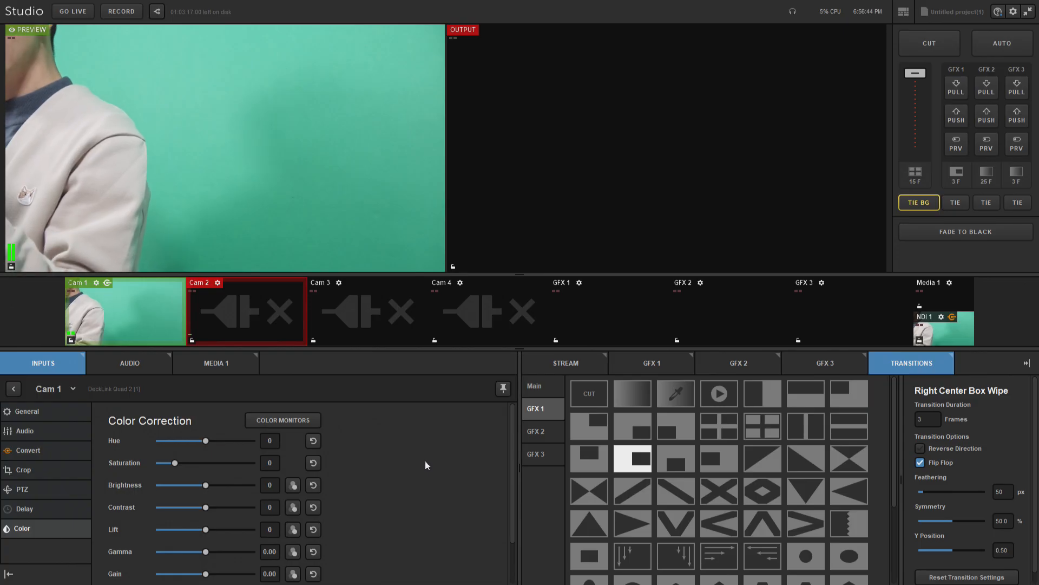
scroll(425, 462, down, 2)
scroll(423, 469, up, 2)
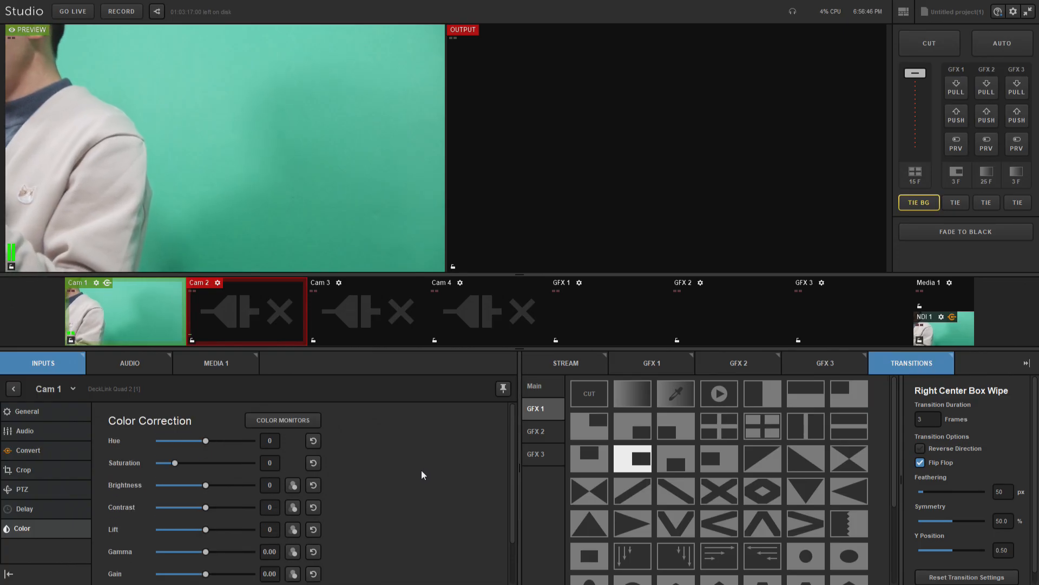
Leave Cam 1's settings and, in the audio mixer, mute and unmute Cam 1 twice.
click(14, 389)
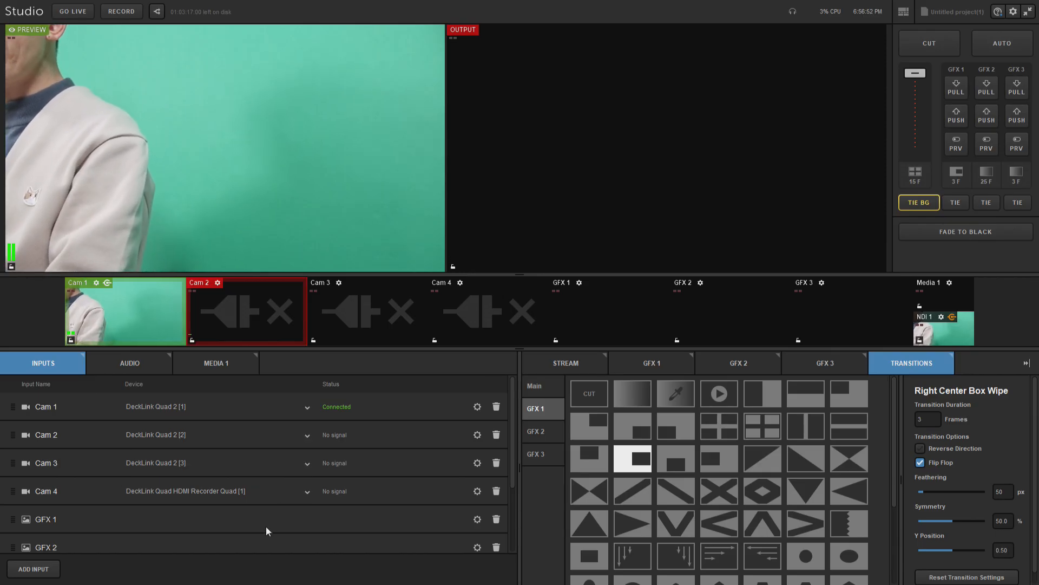
click(123, 359)
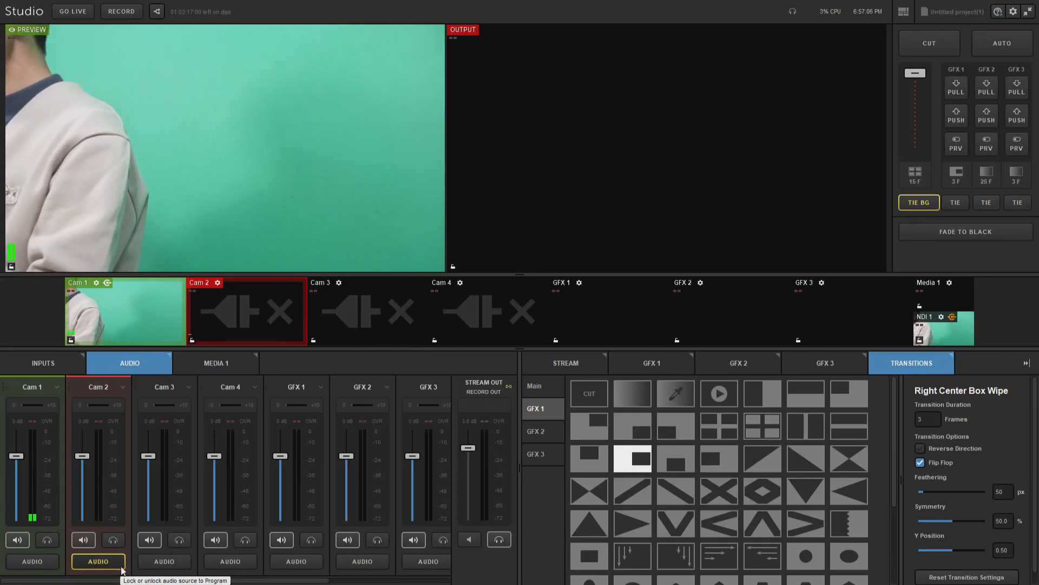
click(18, 540)
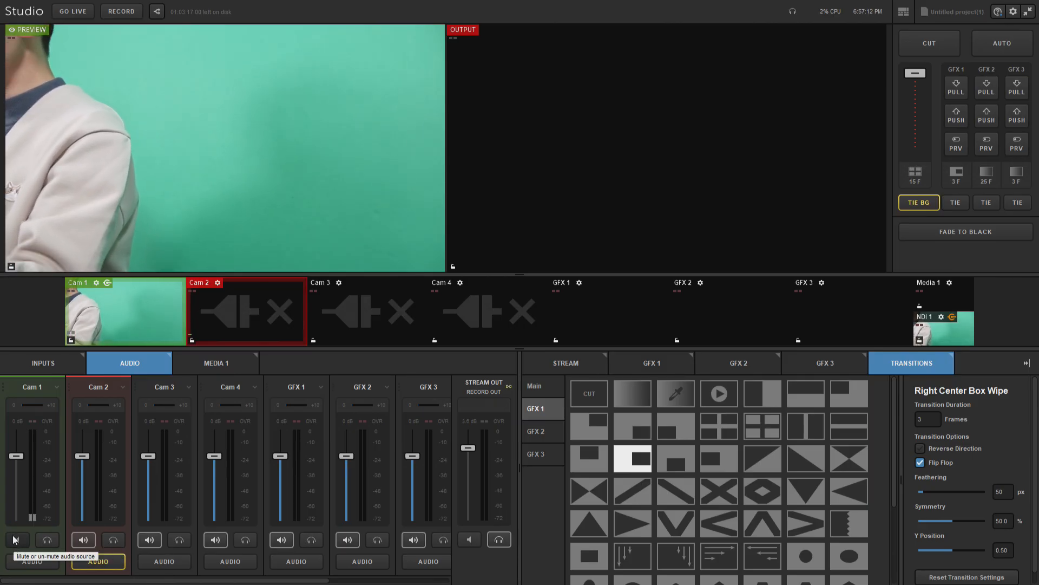
click(18, 540)
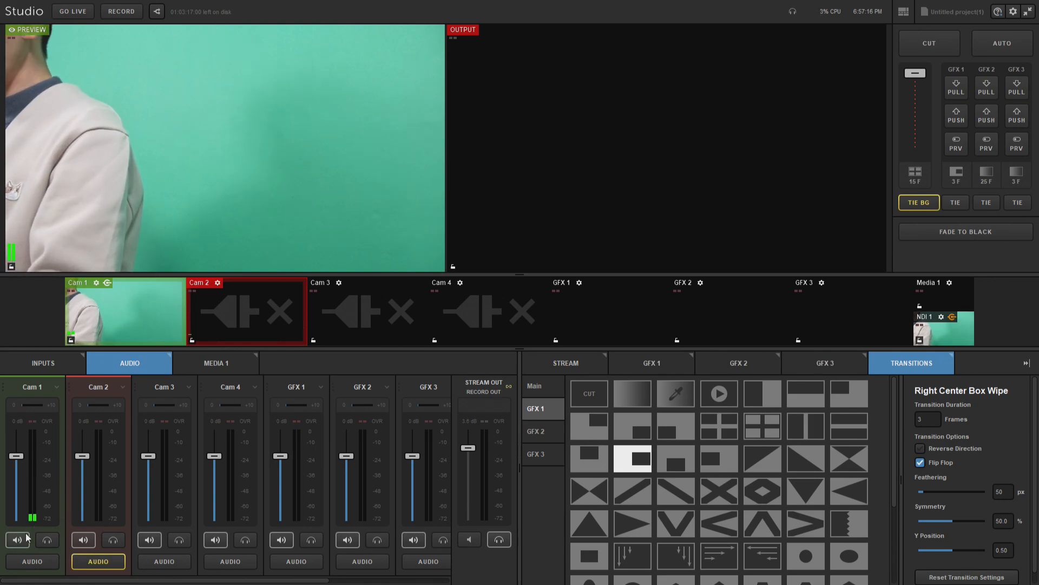
click(17, 540)
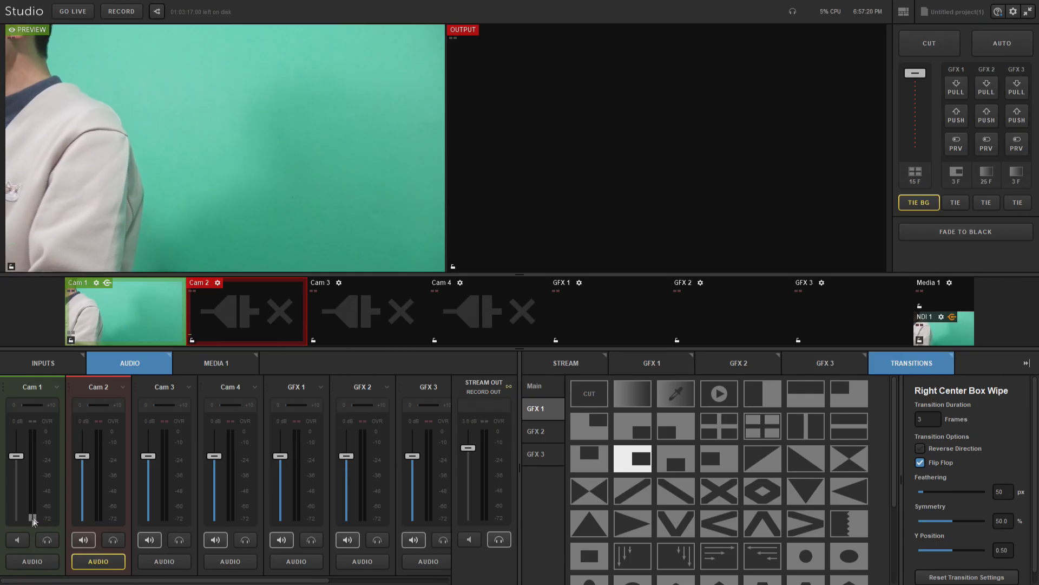
click(18, 541)
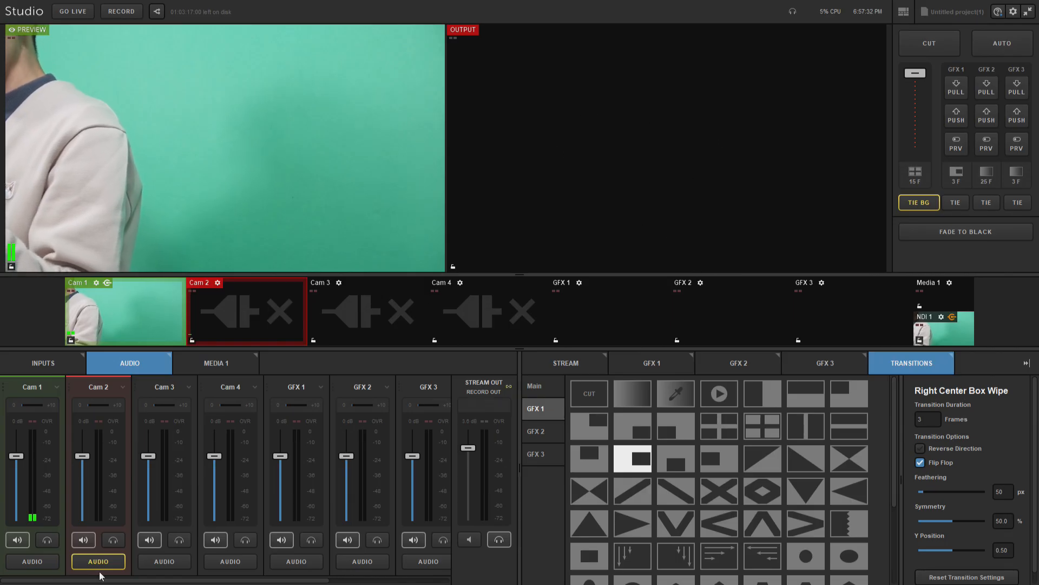
Send Cam 1 to the output, and replace it there with Cam 3.
key(Return)
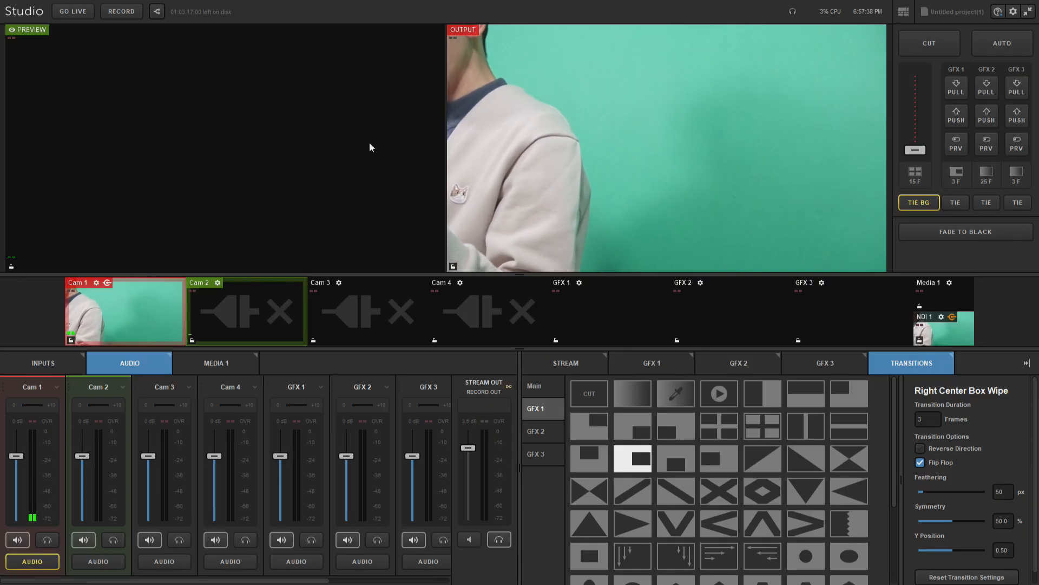
click(379, 314)
key(Return)
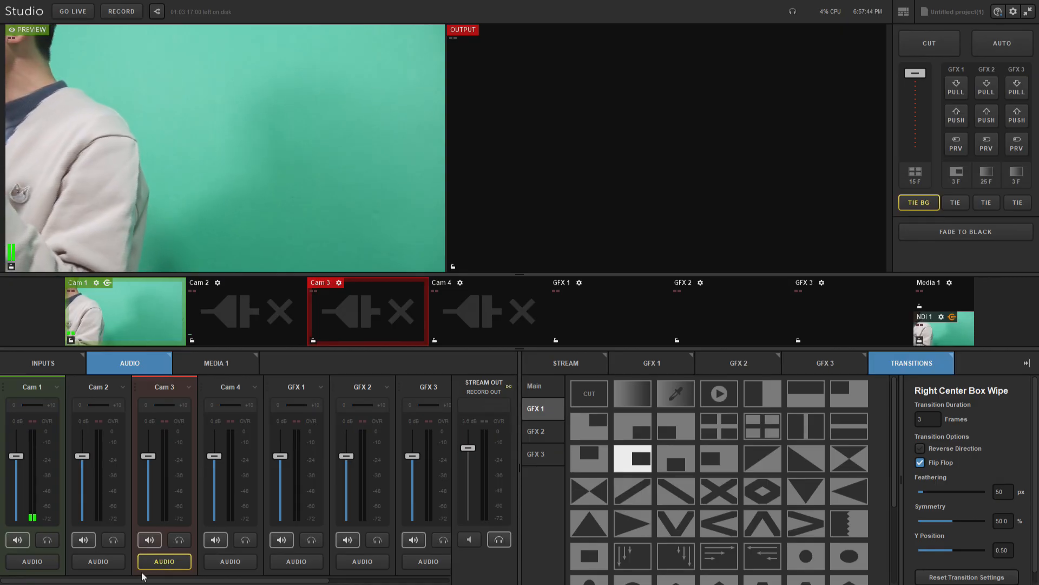
Mute Cam 1, Cam 2 and Cam 3 in the mixer, and unmute all three again.
click(17, 540)
click(84, 540)
click(149, 540)
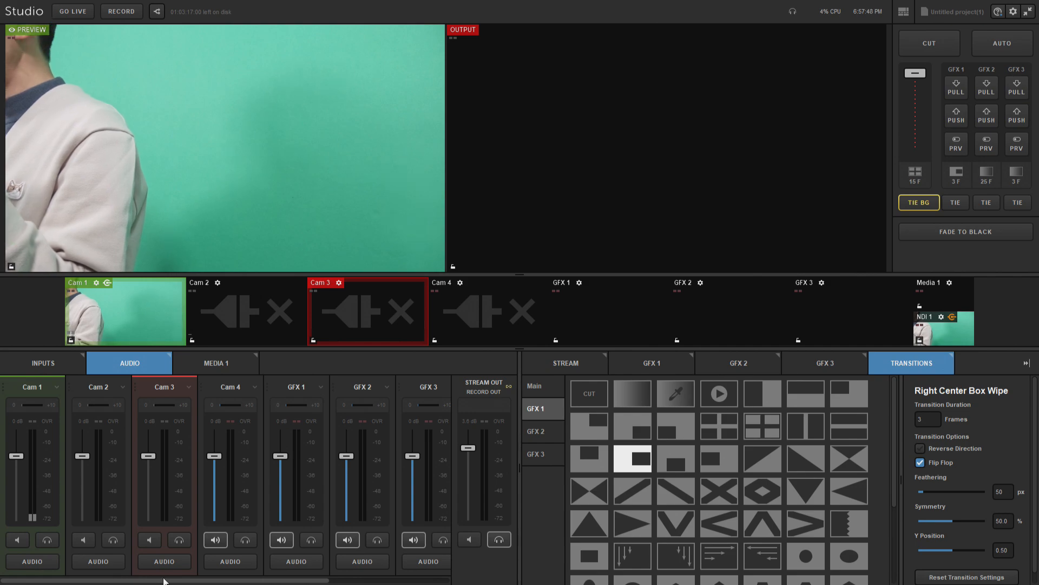
click(17, 540)
click(83, 539)
click(158, 543)
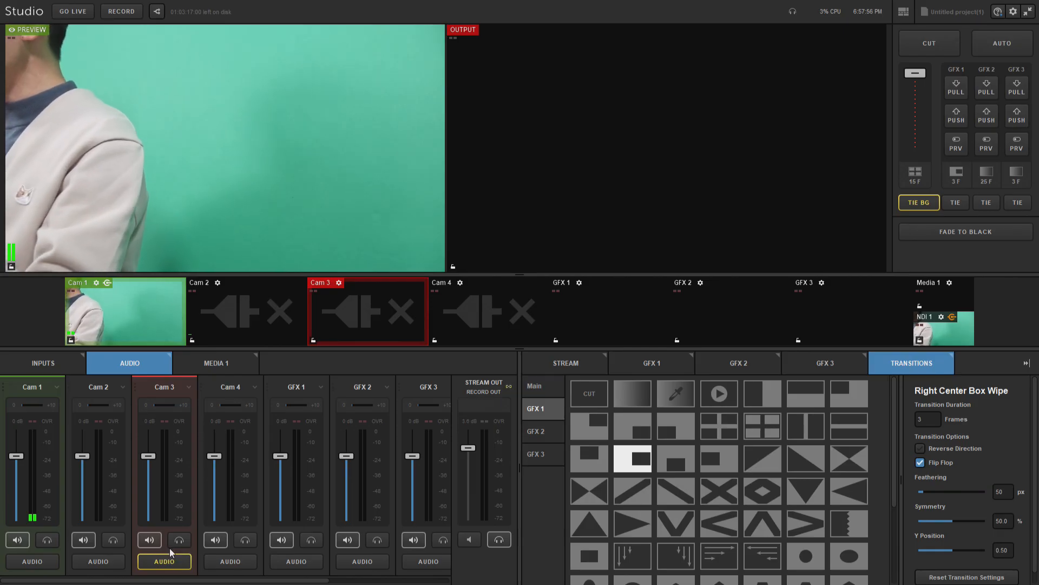
Lock Cam 1's audio to Program and link Cam 3's audio to Cam 1.
click(31, 563)
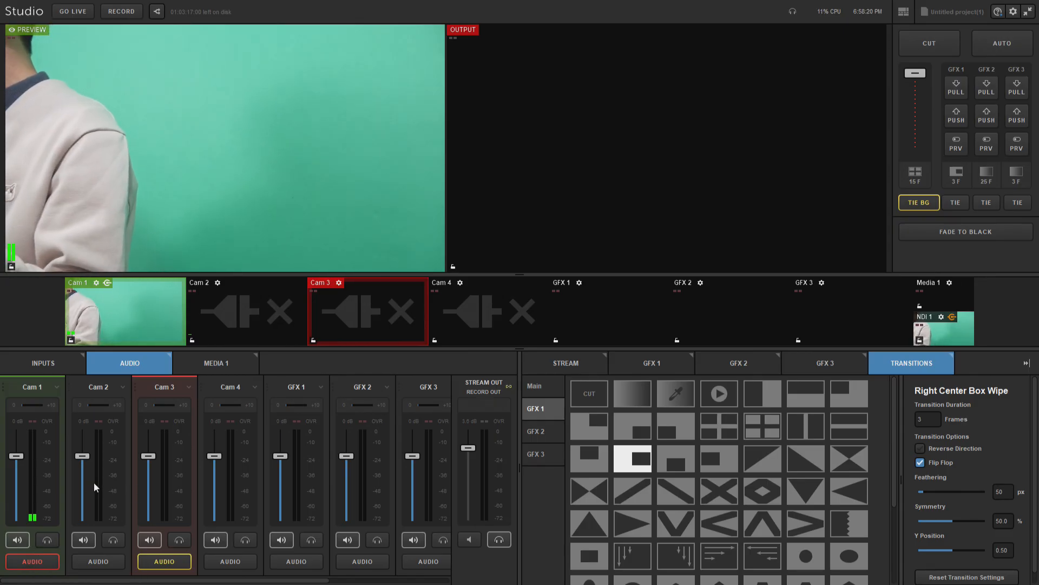
click(169, 388)
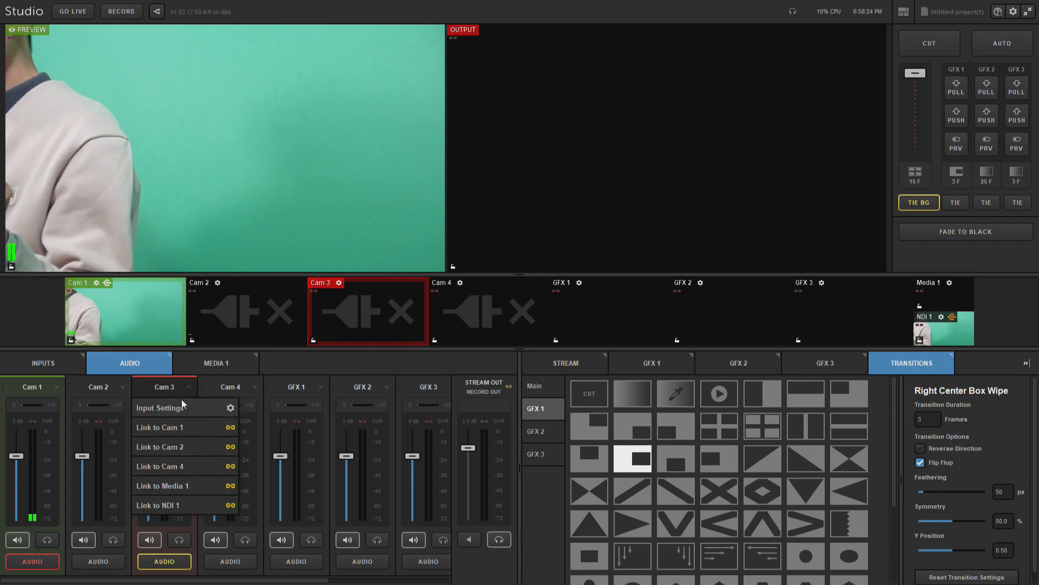
click(151, 395)
click(171, 388)
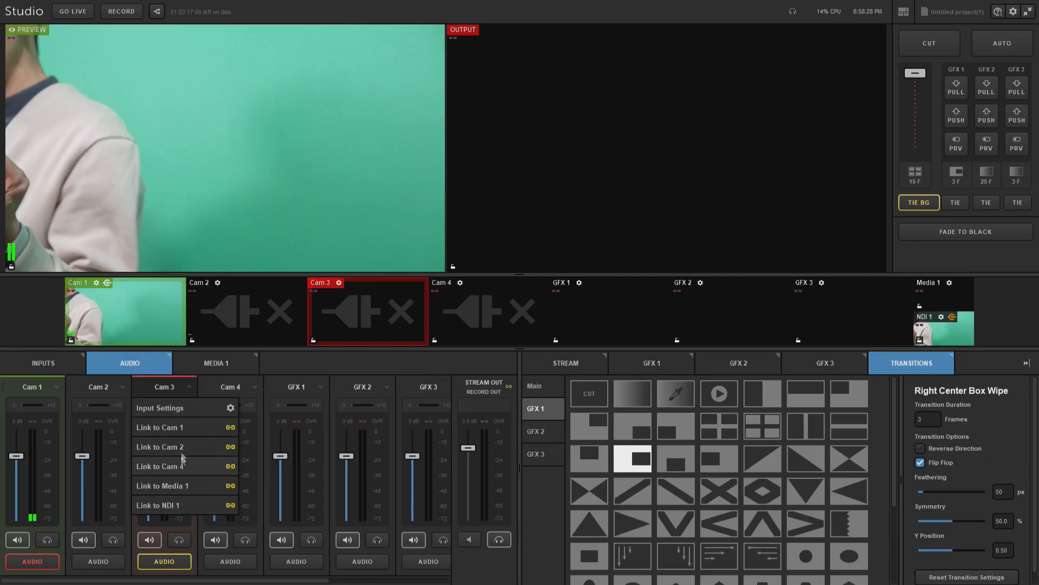
click(180, 428)
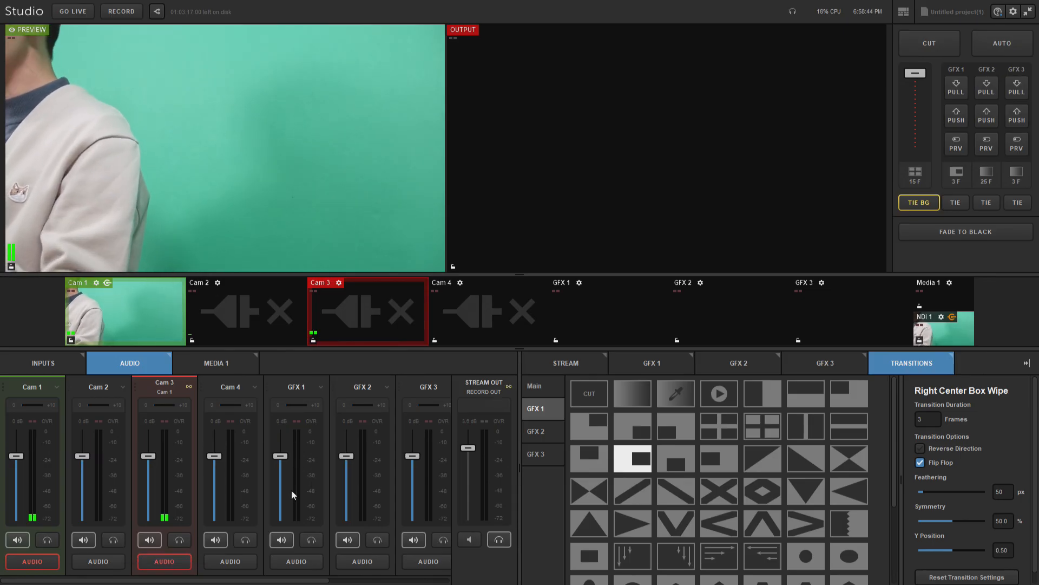
Check Cam 3's general and audio input settings, and return to the list of inputs.
click(173, 393)
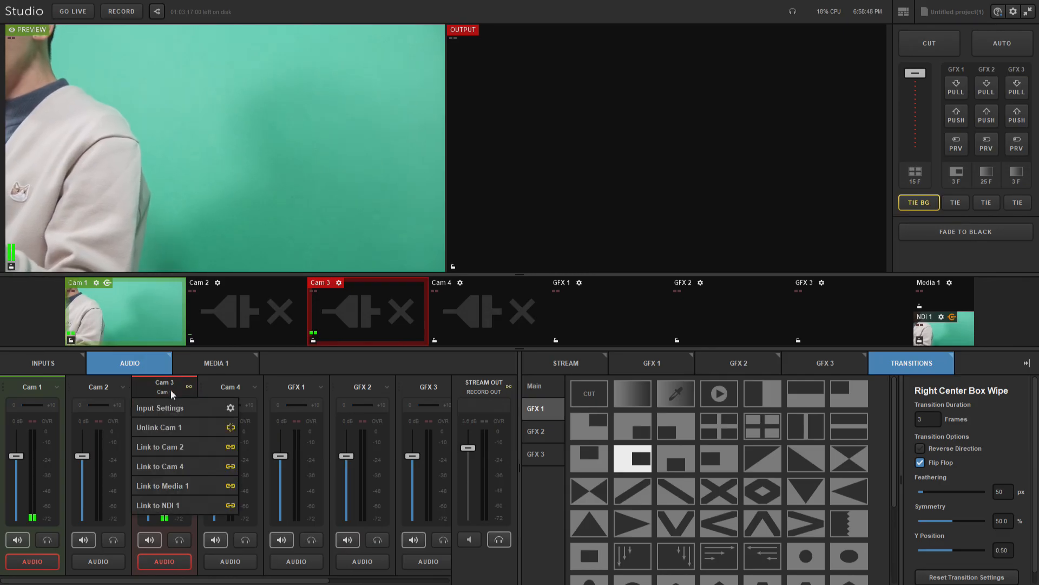
click(212, 407)
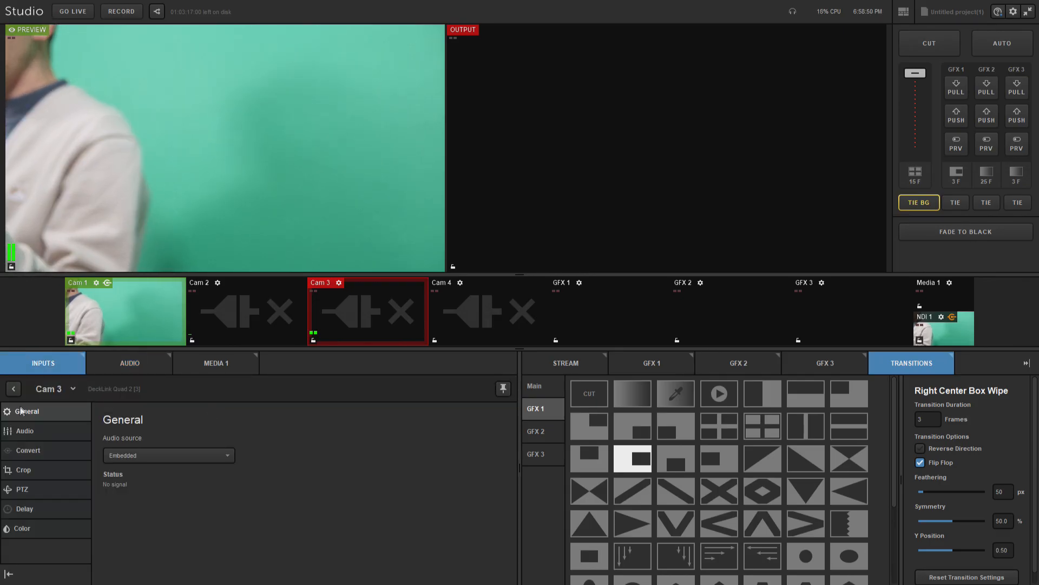
click(28, 430)
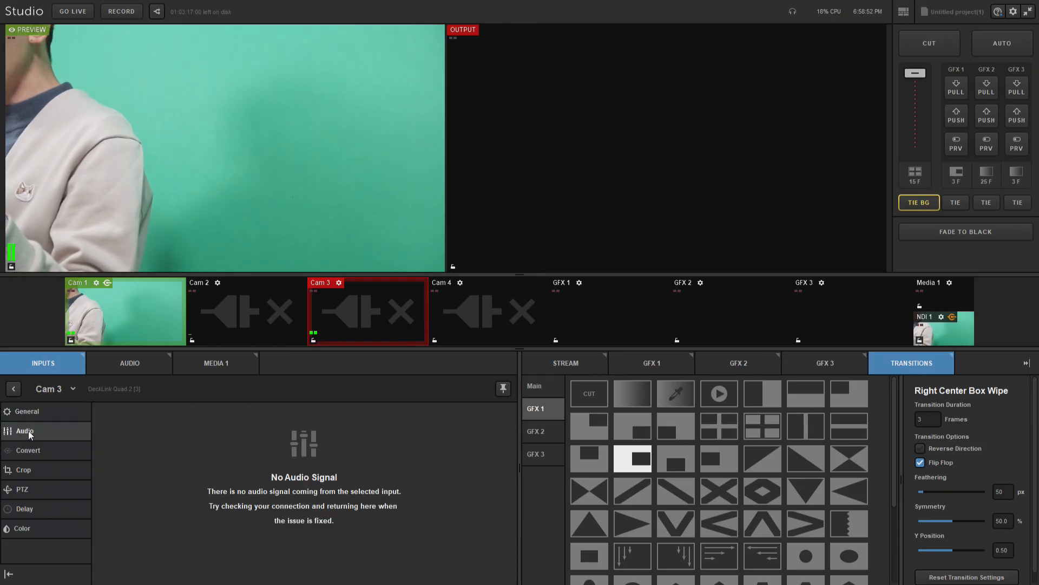
click(14, 389)
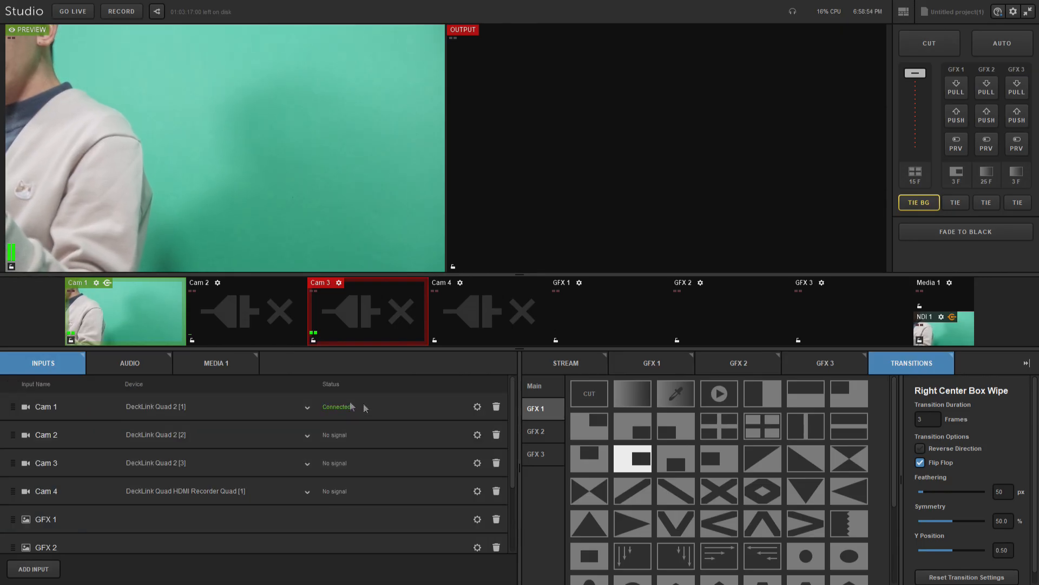
Review Cam 1's audio filters, including the limiter, compressor, equalizer and noise gate.
click(477, 408)
click(34, 432)
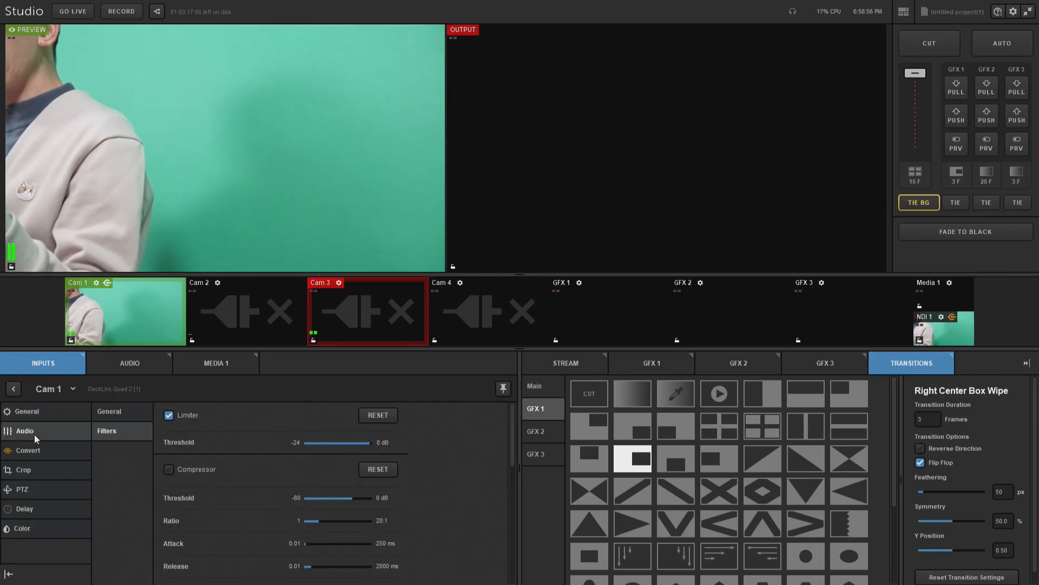
scroll(218, 531, down, 8)
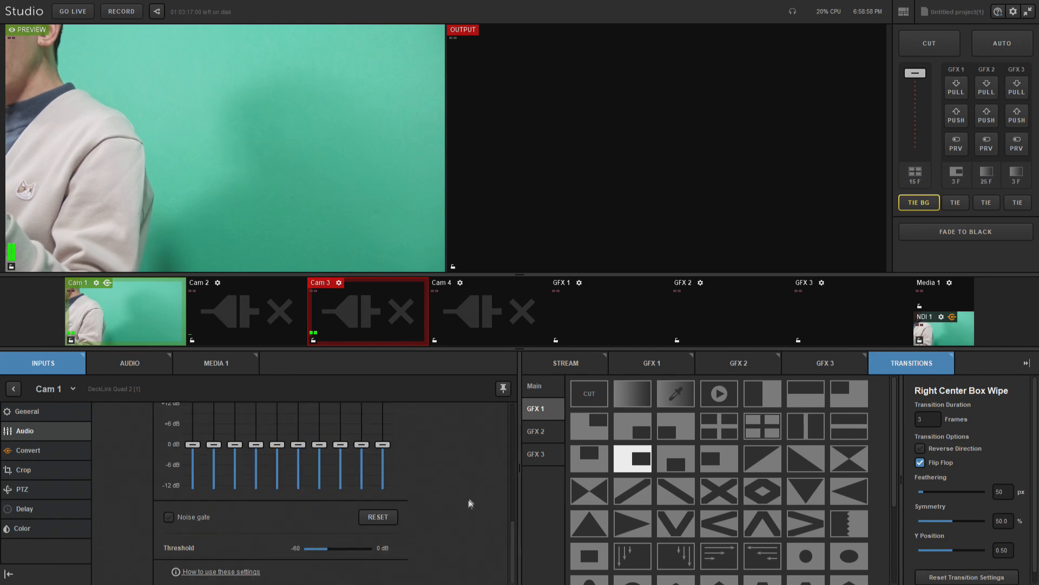
scroll(277, 535, up, 3)
scroll(277, 535, up, 1)
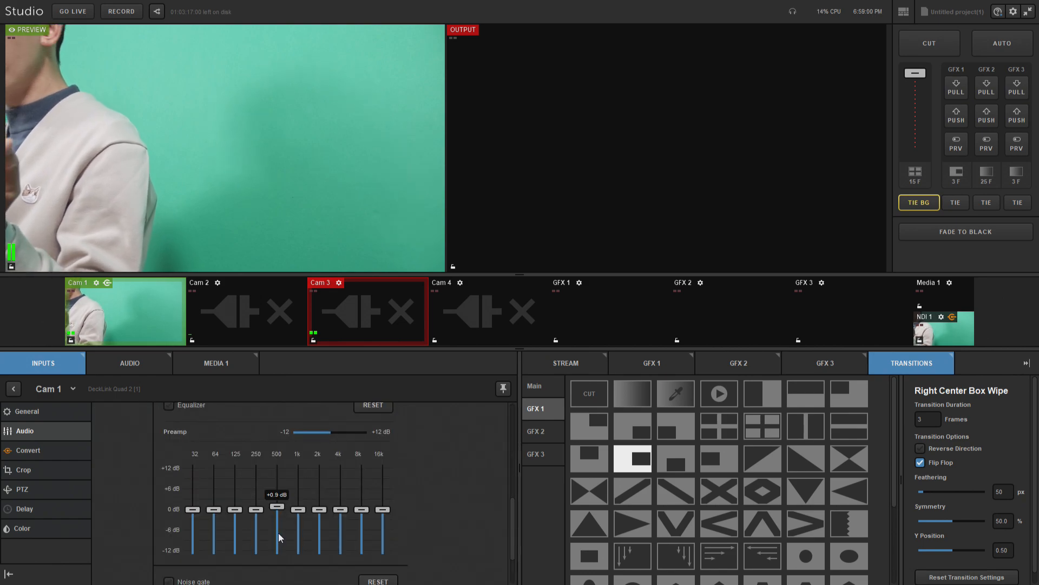
scroll(495, 494, down, 3)
scroll(494, 493, up, 3)
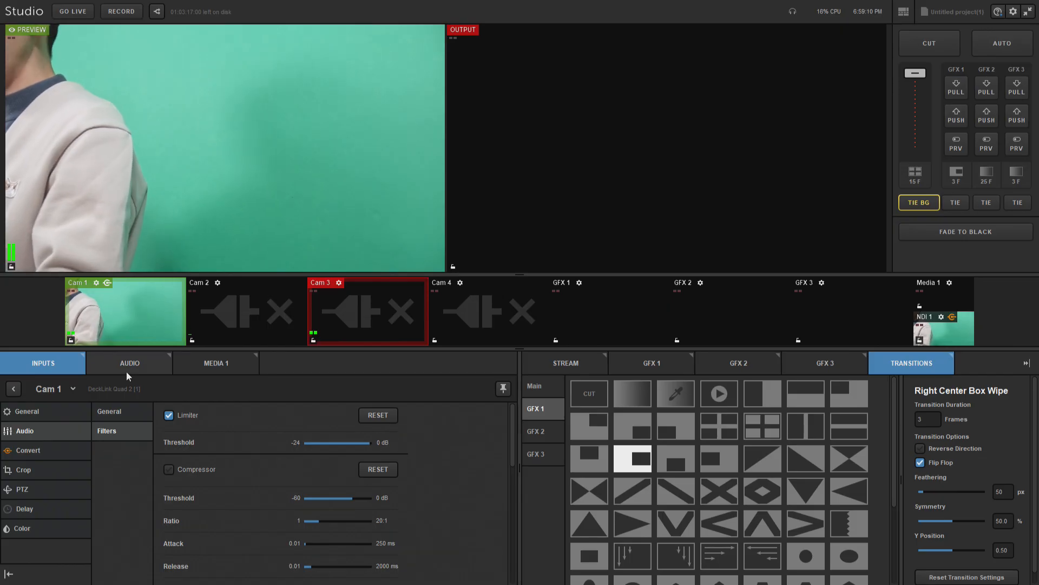
Add the 강수02.mp4 clip from the Transcoding folder to Media 1.
click(213, 364)
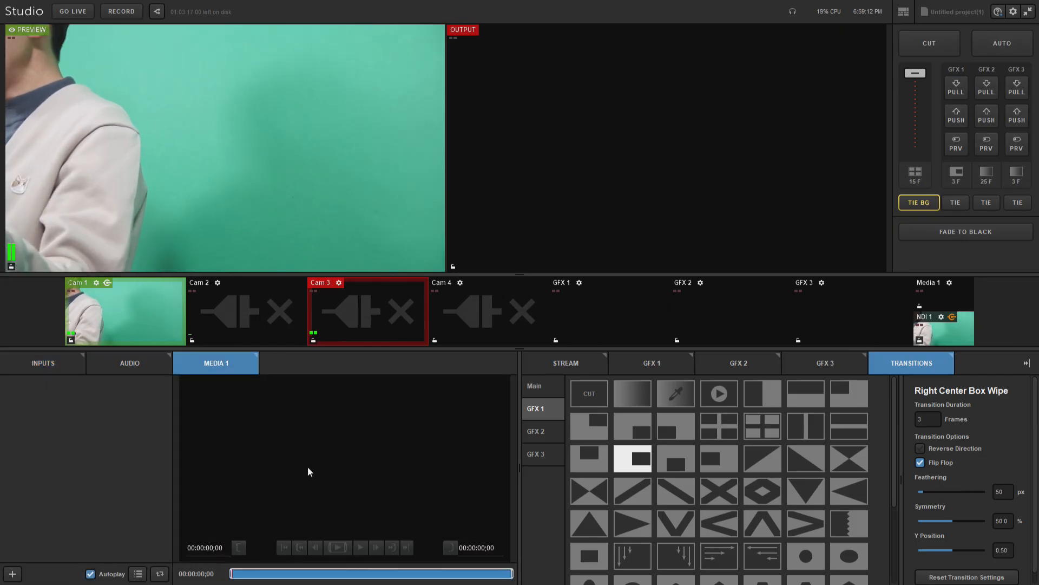
click(12, 573)
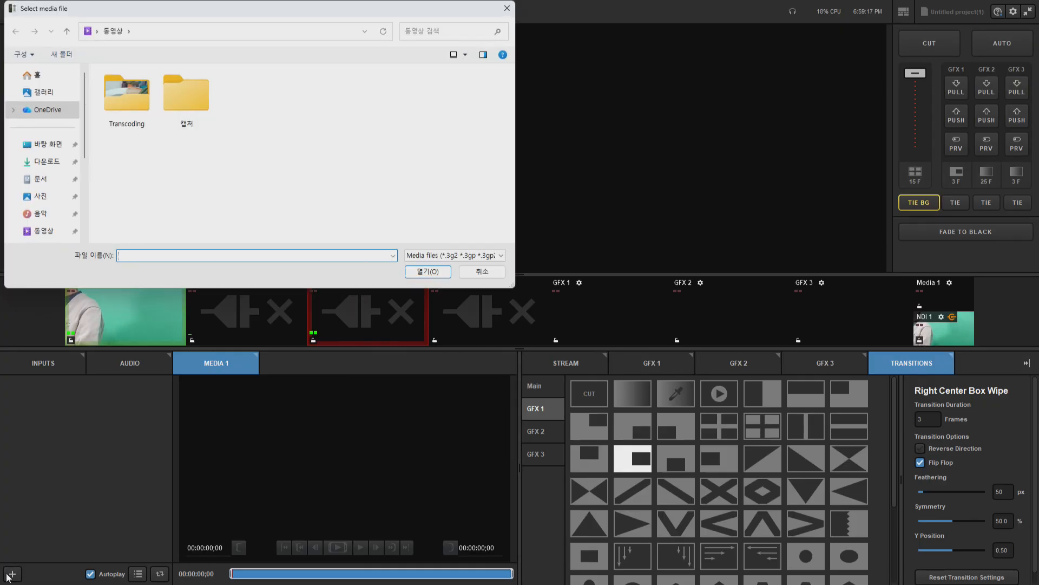
double_click(133, 104)
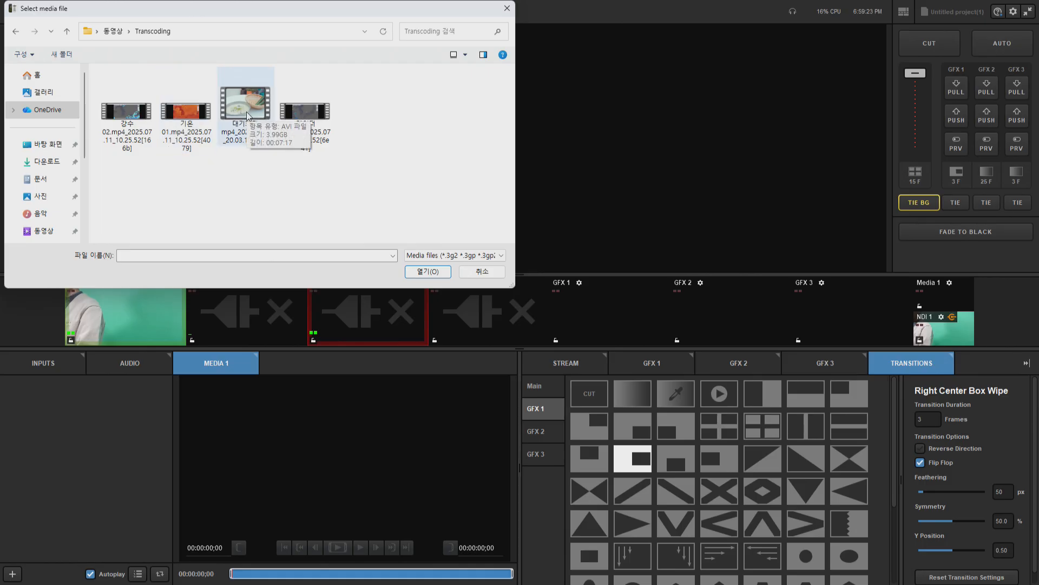
click(130, 125)
double_click(129, 125)
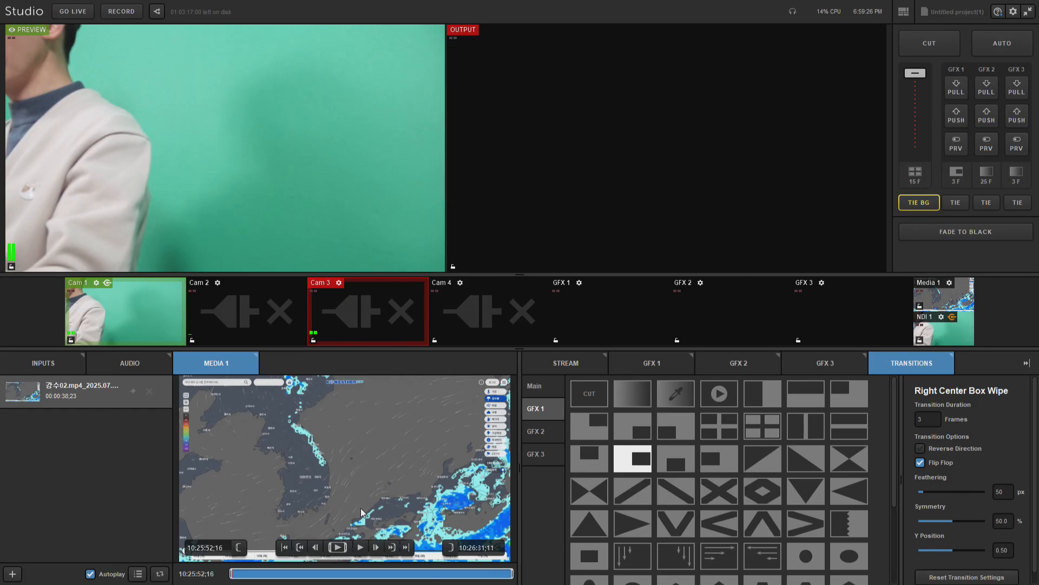
Add the 기온01.mp4 and 레이더03.mp4 clips to the Media 1 list.
click(12, 573)
click(186, 122)
double_click(186, 122)
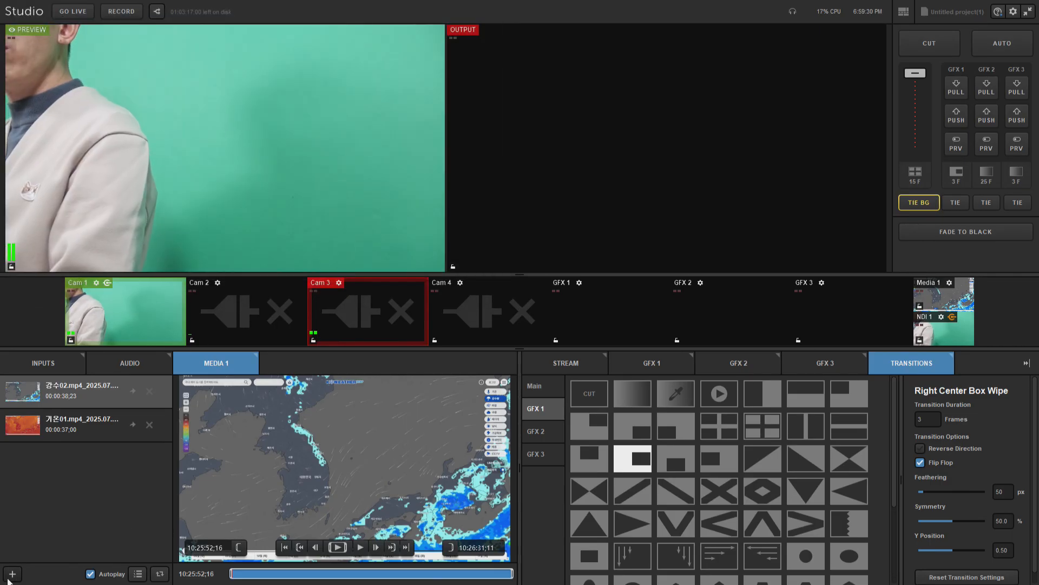
click(12, 573)
click(300, 114)
double_click(301, 114)
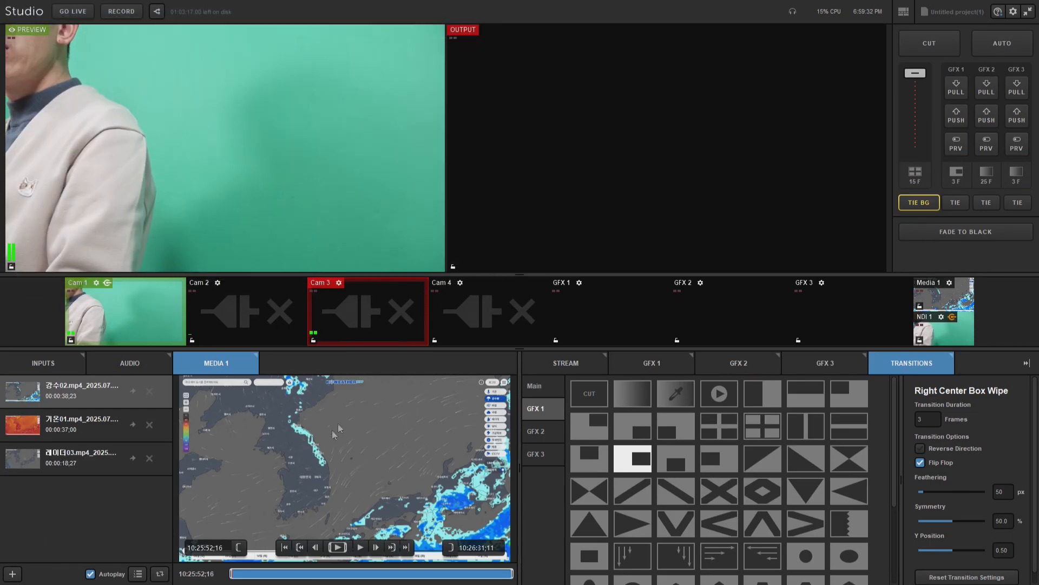
Show Media 1 in preview and switch among its 기온01, 강수02 and 레이더03 clips, ending on 레이더03.
click(85, 424)
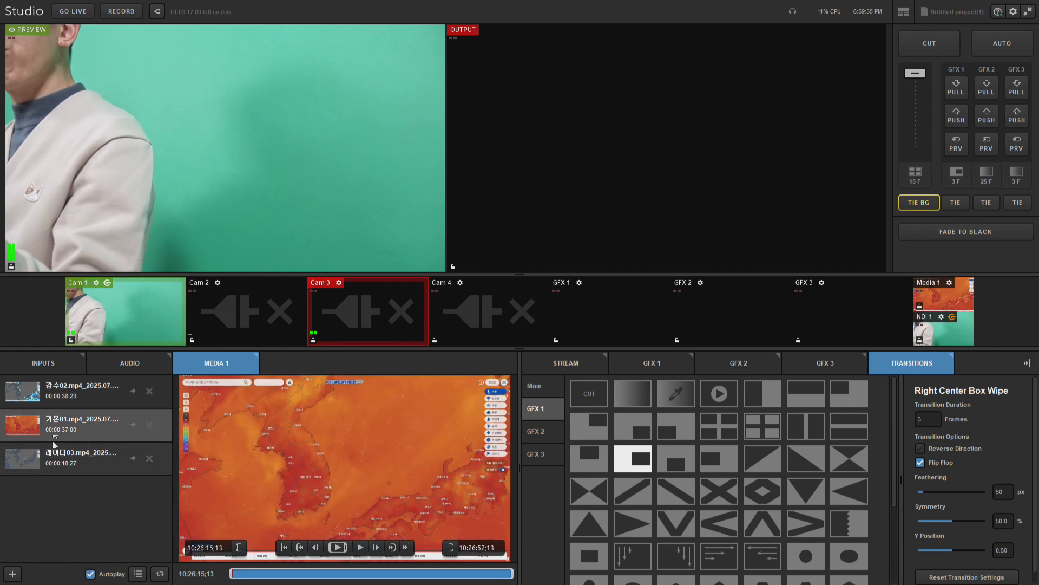
click(53, 404)
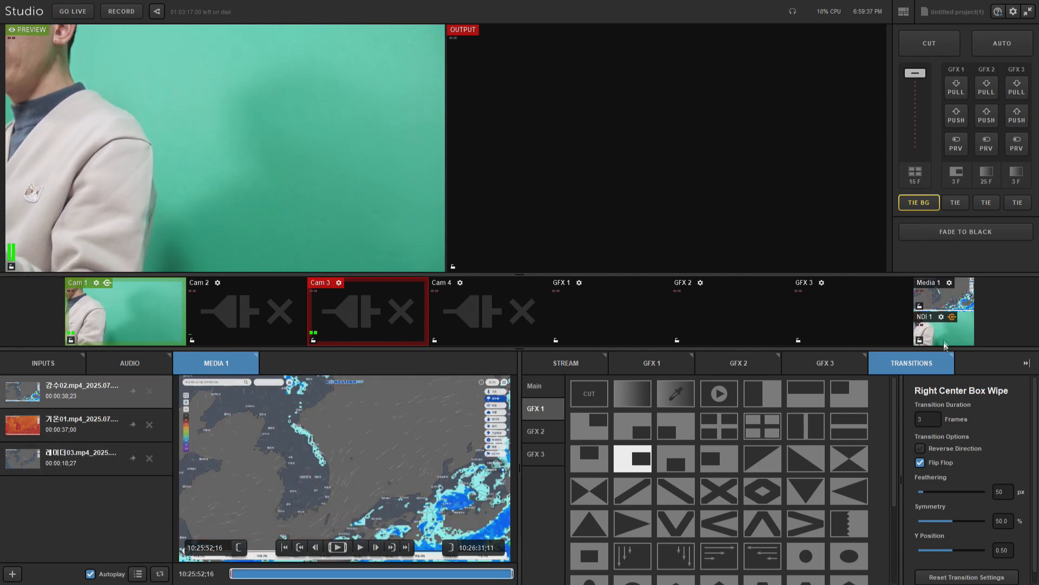
click(944, 297)
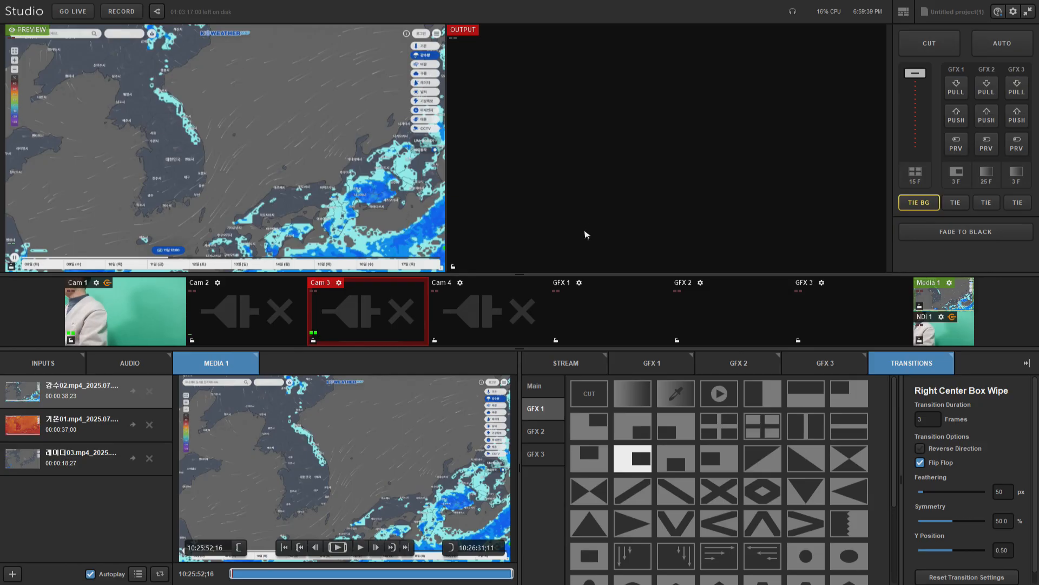
click(57, 424)
click(86, 469)
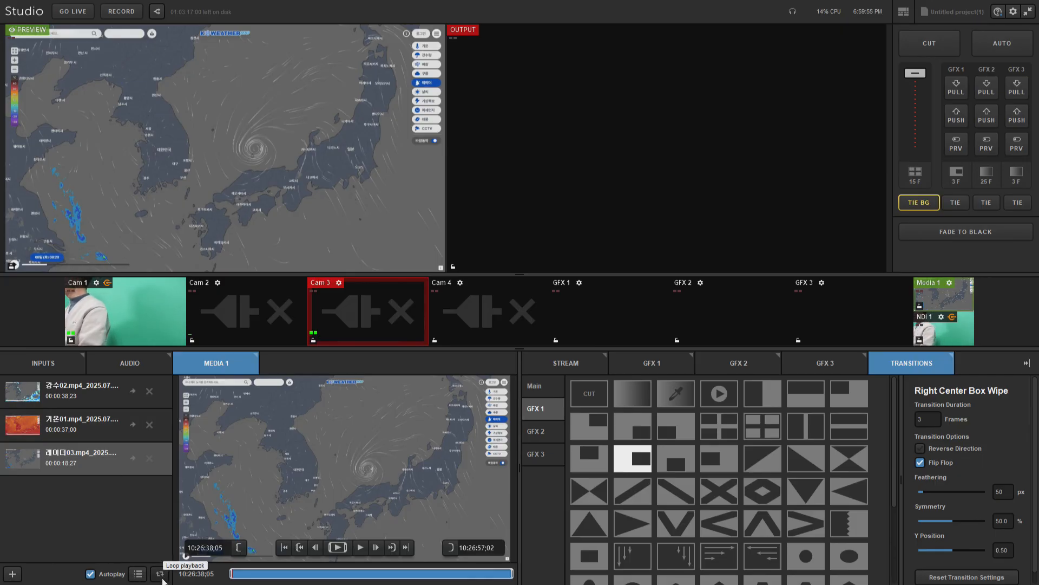
Turn on playlist playback for Media 1 and load the 강수02, 기온01 and 레이더03 clips in turn.
click(137, 573)
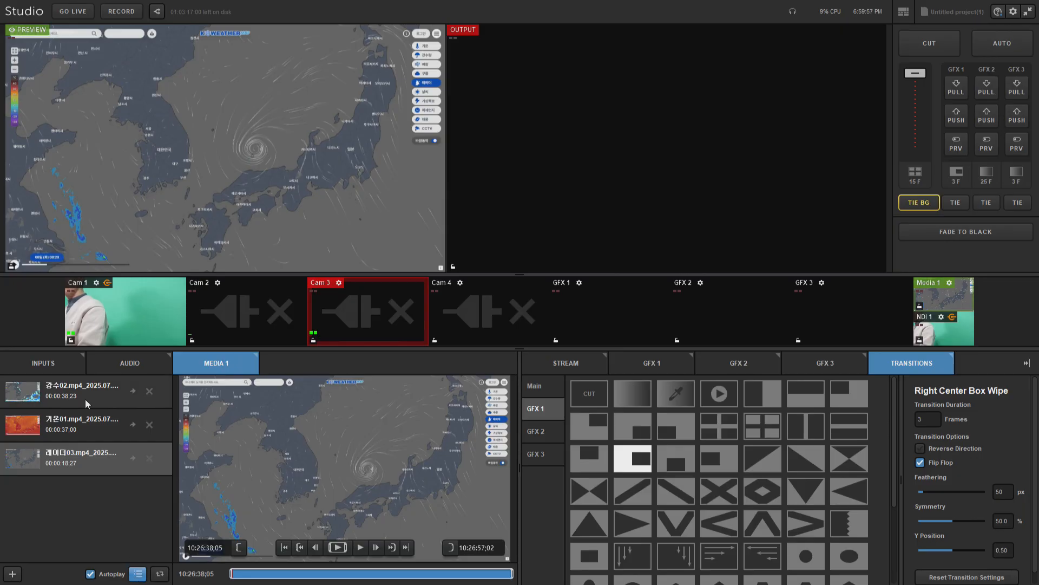
double_click(70, 395)
double_click(72, 425)
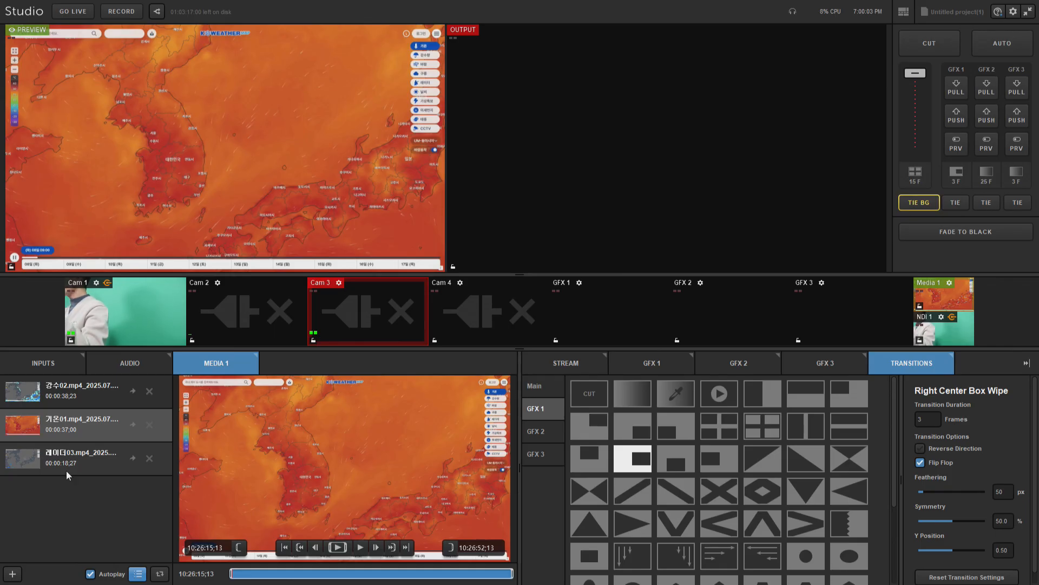
click(67, 473)
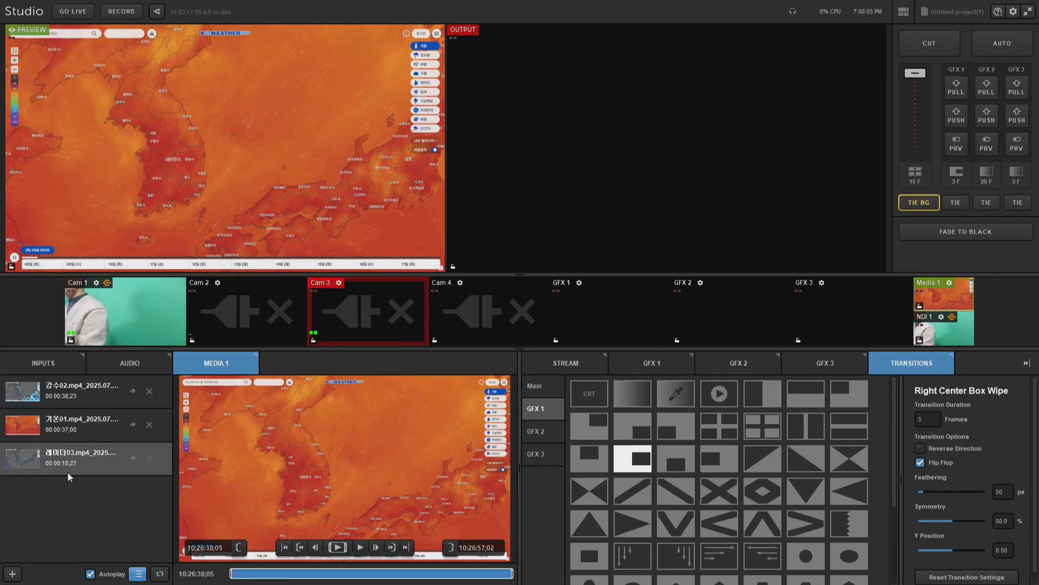
Turn on loop playback together with playlist playback for Media 1 and load the 강수02, 기온01 and 레이더03 clips in turn.
double_click(69, 476)
click(159, 575)
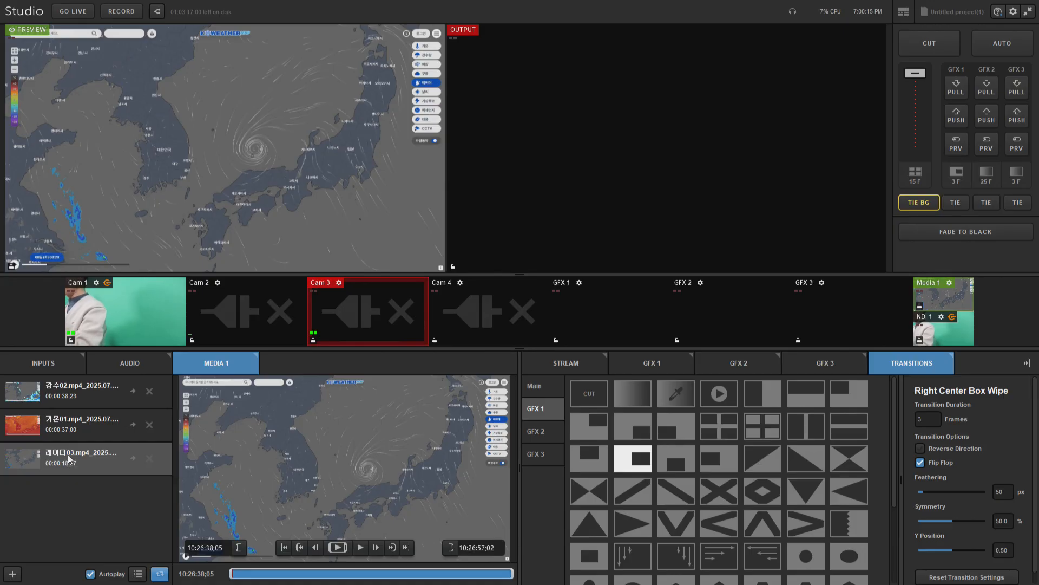
click(139, 575)
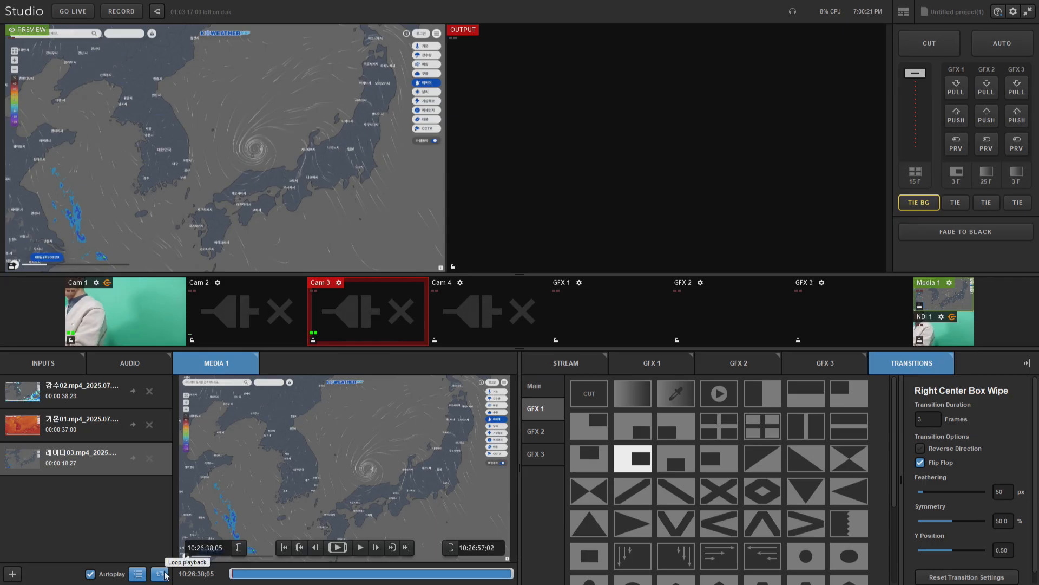
click(69, 400)
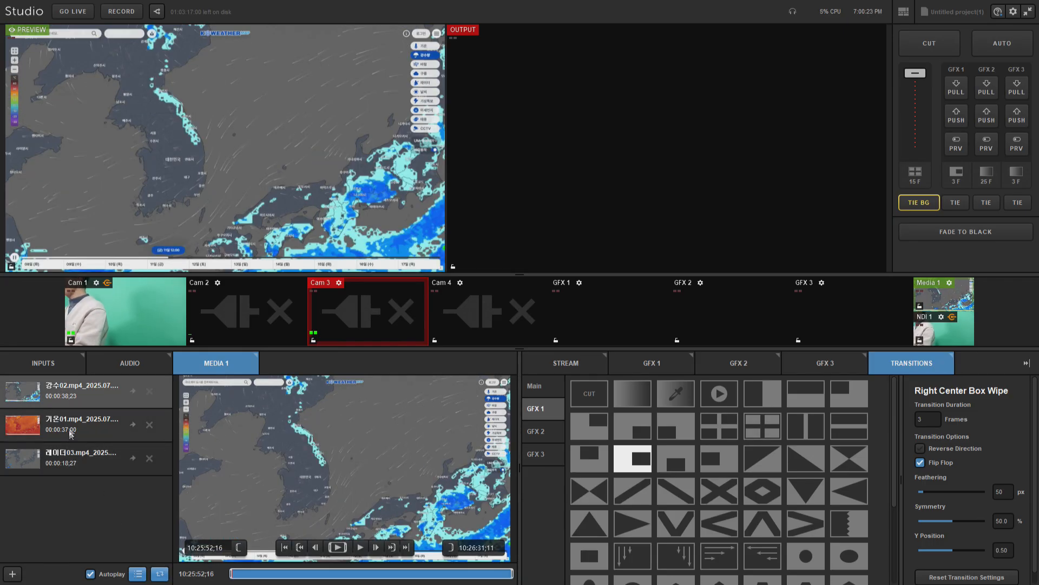
click(69, 433)
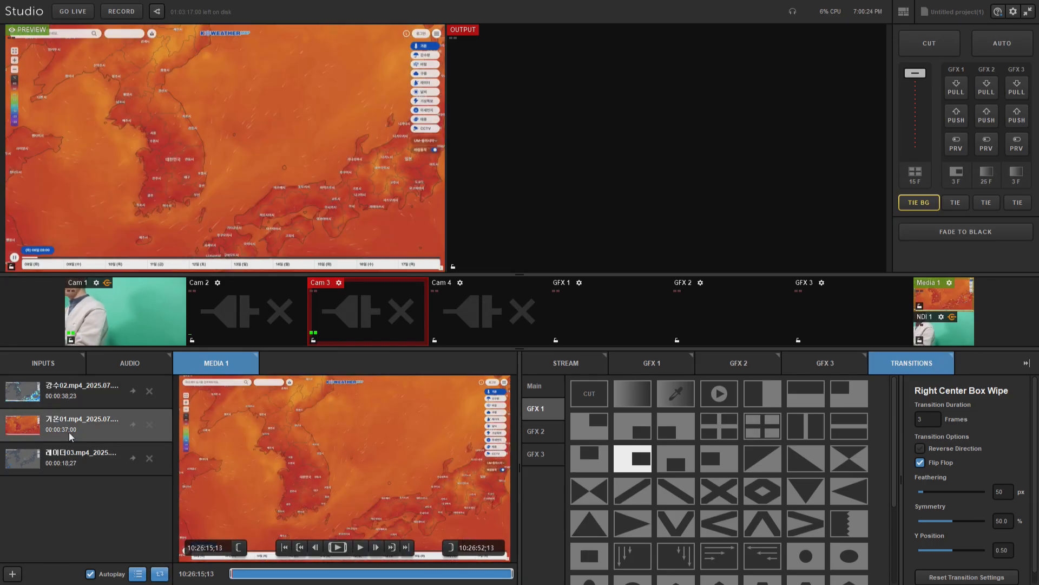
click(65, 461)
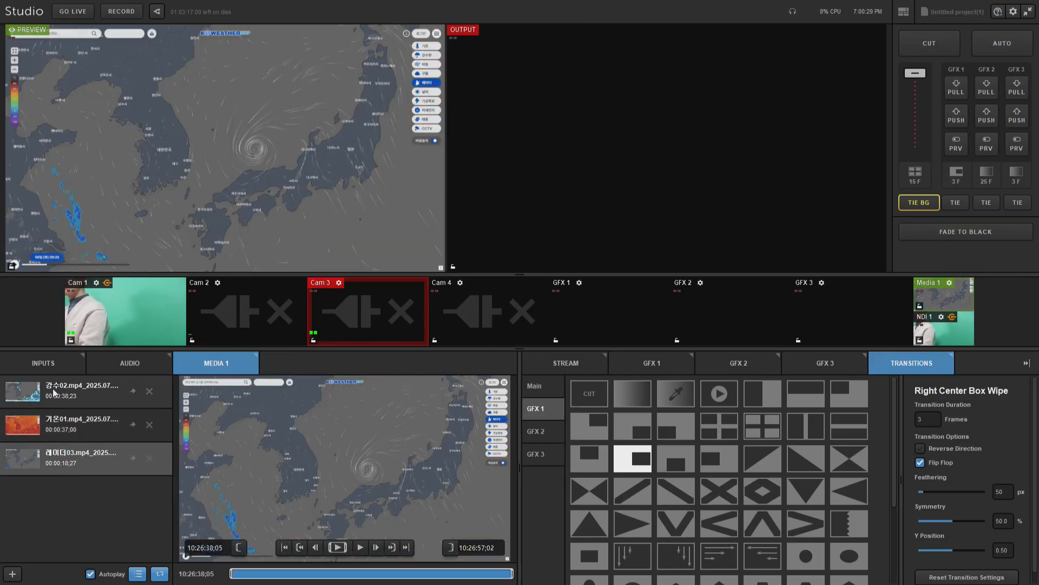
Load the 강수02 clip in Media 1 and trim it with an in point of 10:25:59;04 and an out point of 10:26:18;28.
click(58, 401)
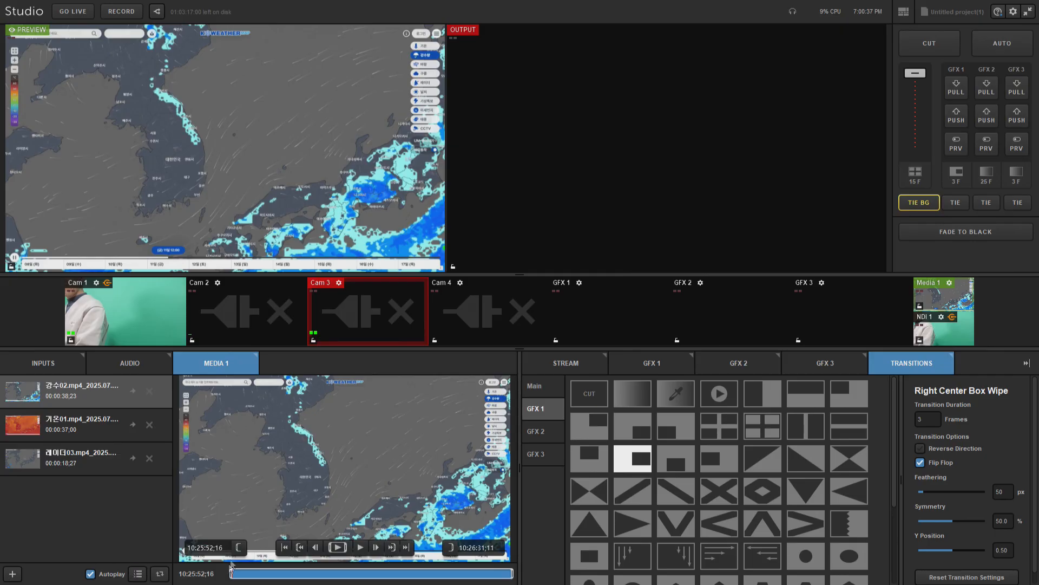
mouse_move(257, 577)
mouse_down()
mouse_move(465, 577)
mouse_move(254, 575)
mouse_up()
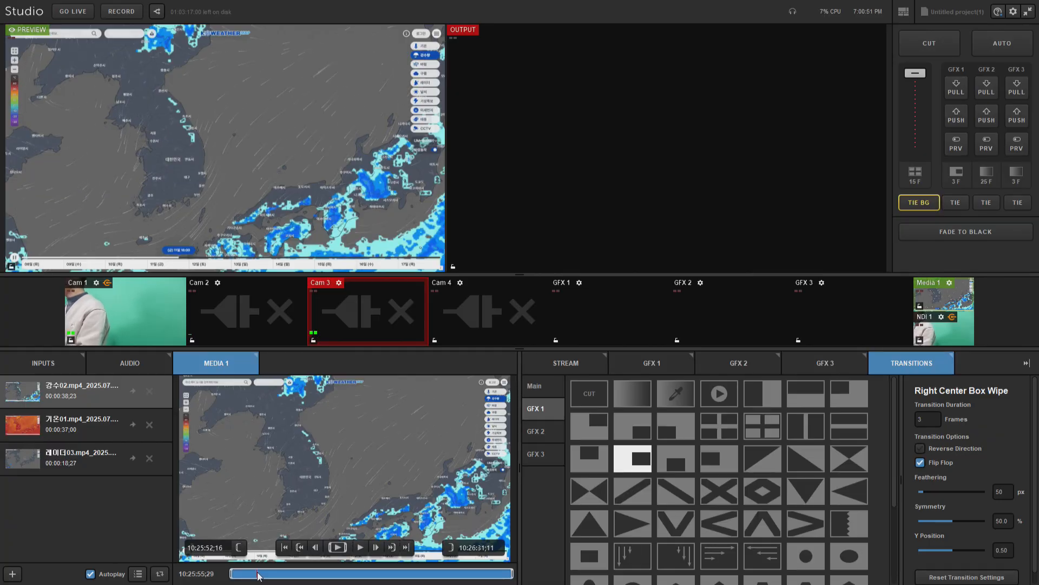
drag(262, 576, 269, 577)
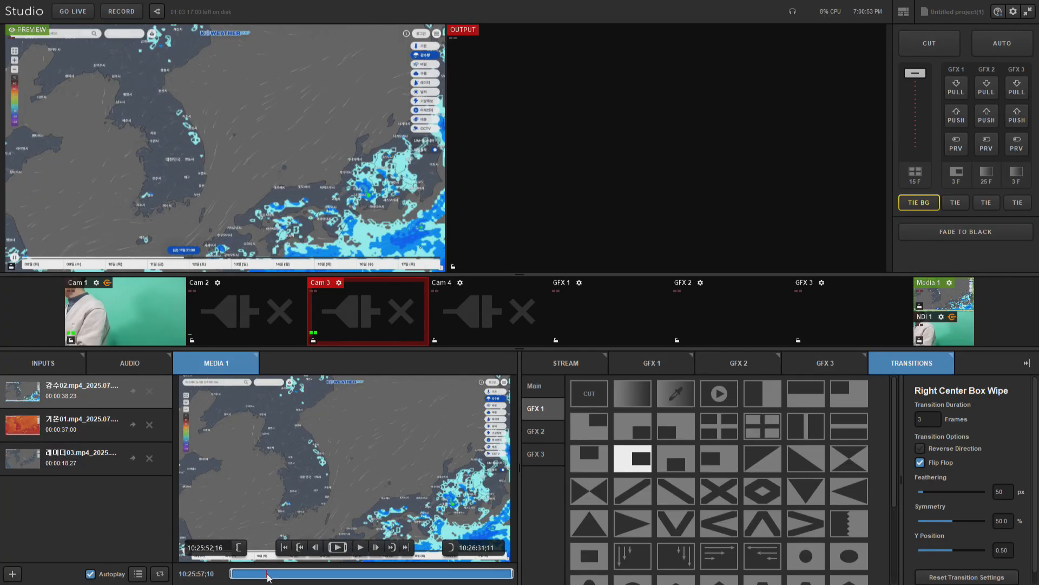
mouse_move(270, 578)
mouse_down()
mouse_move(289, 577)
mouse_move(281, 576)
mouse_up()
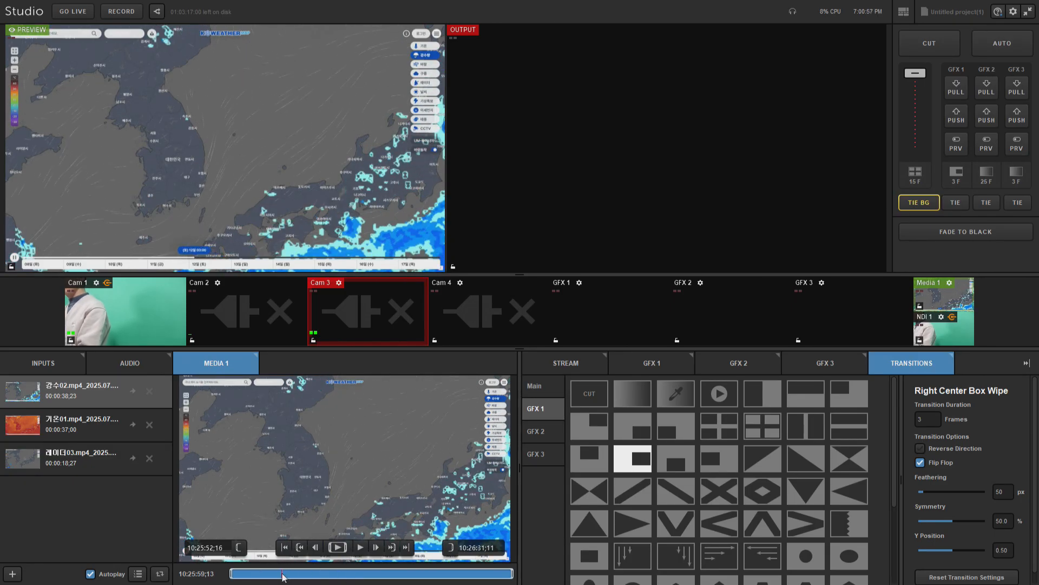
click(241, 553)
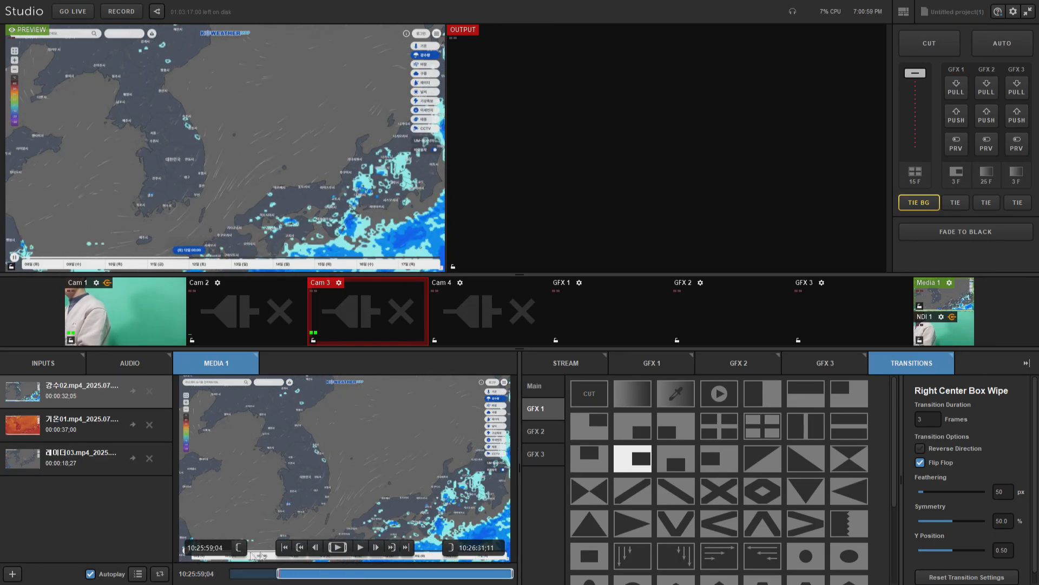
click(423, 576)
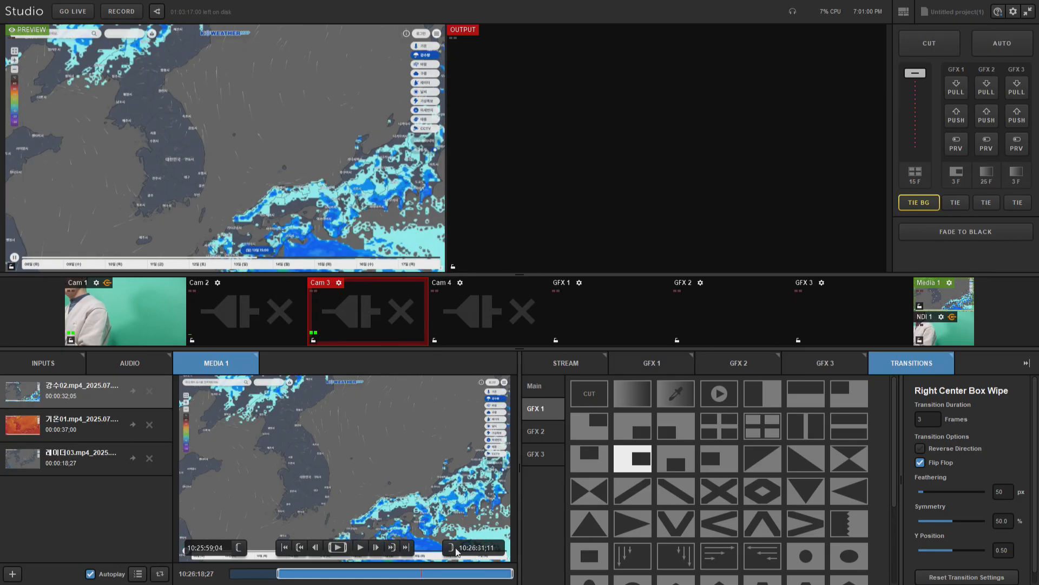
click(453, 548)
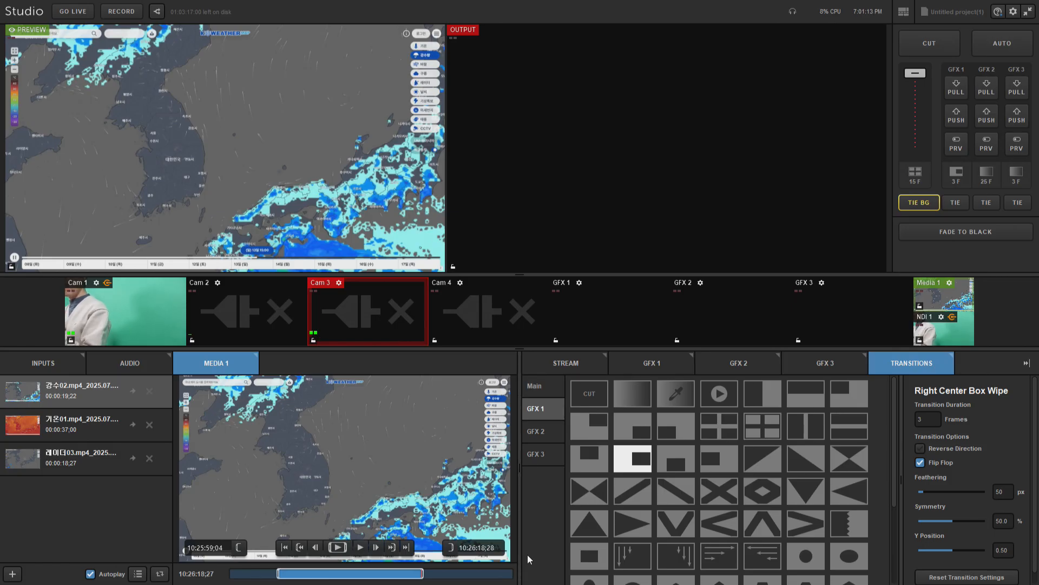
Replace the existing RTMP stream output with a new one and give it separate stream URL and stream key fields.
click(569, 363)
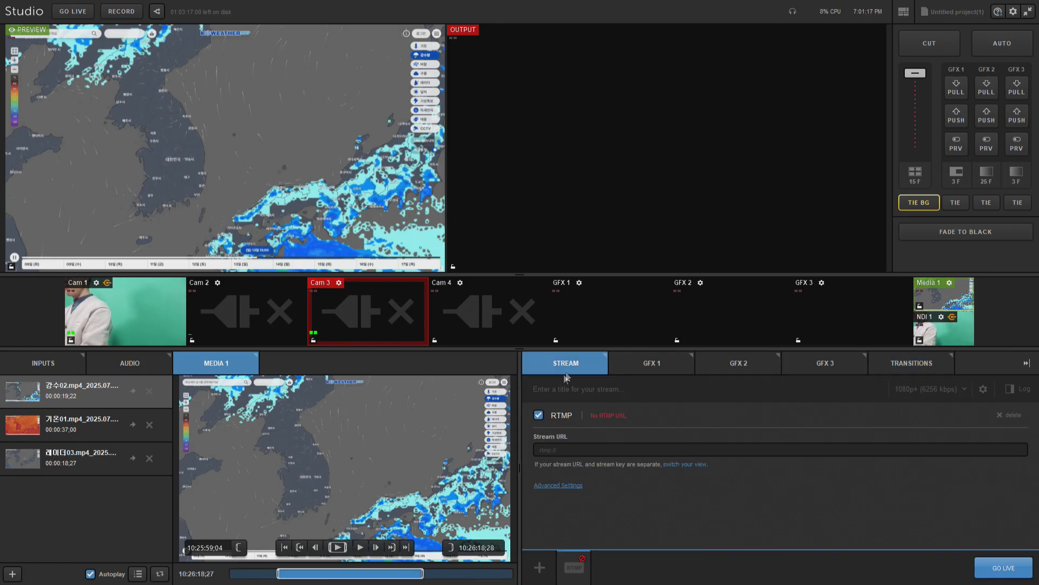
mouse_move(577, 573)
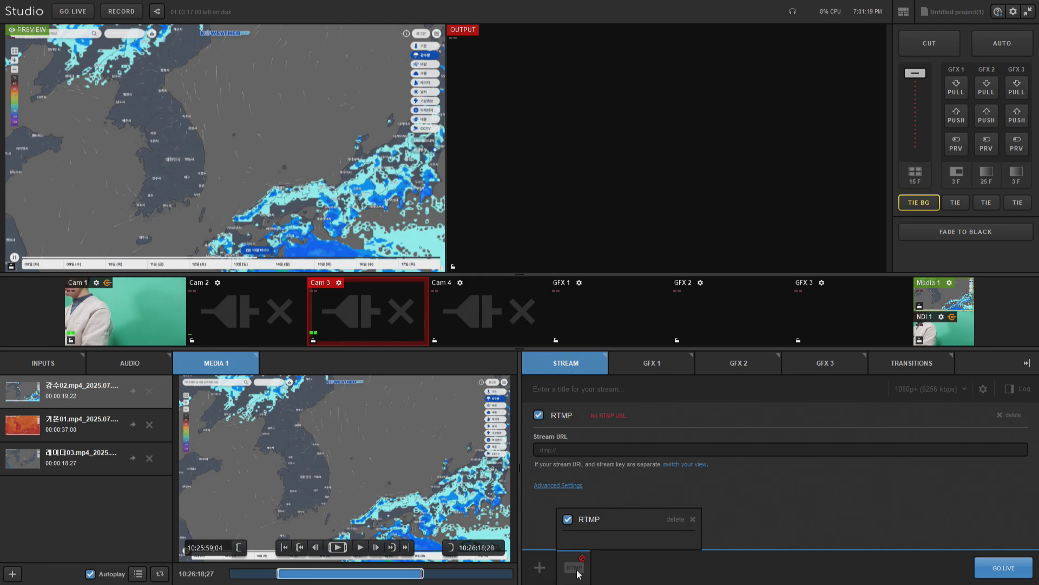
click(687, 521)
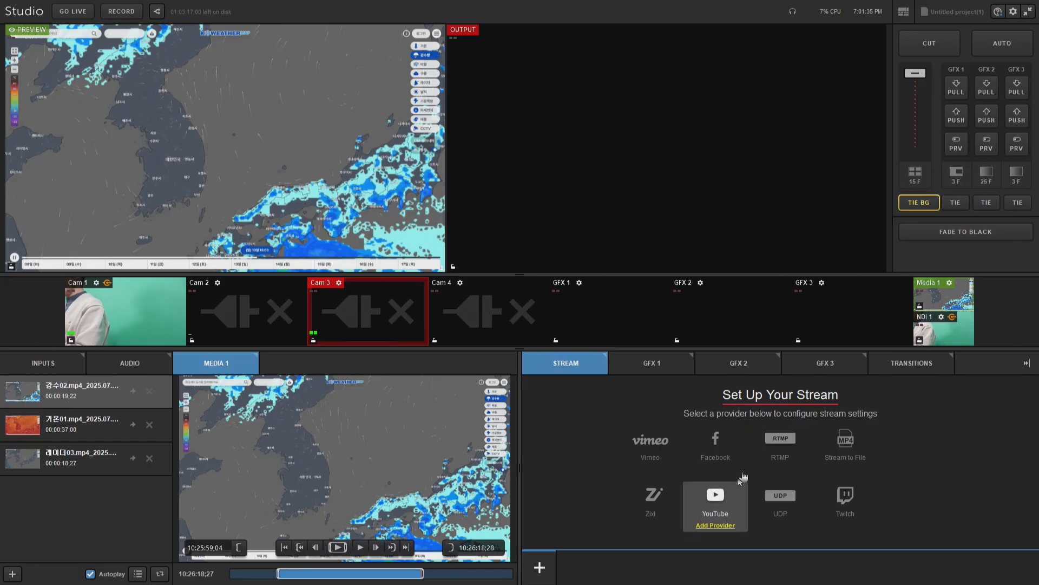
click(783, 455)
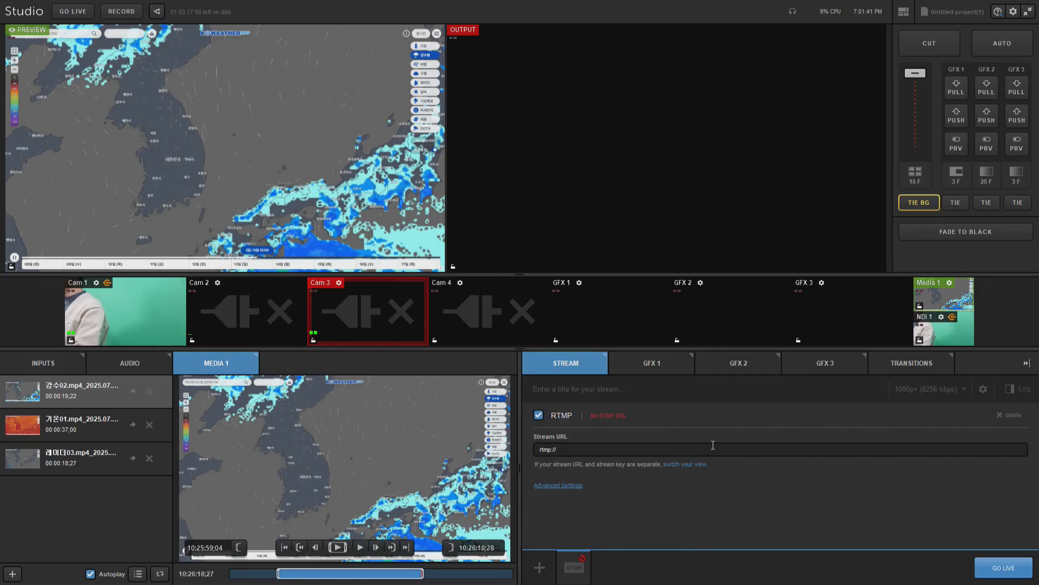
click(699, 467)
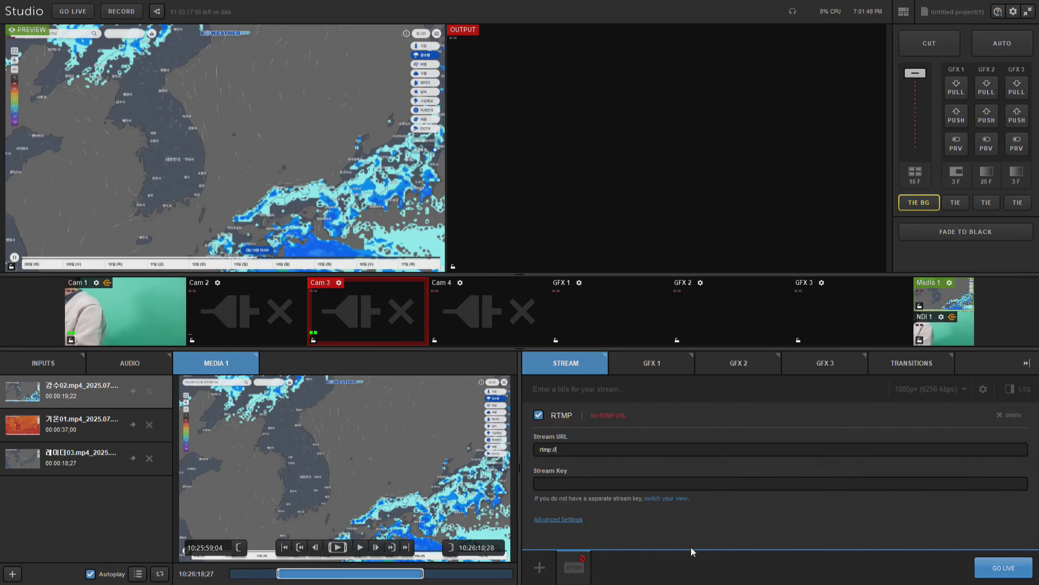
Add a Stream to File output and look at the folder chooser for its file location without selecting another folder.
click(539, 568)
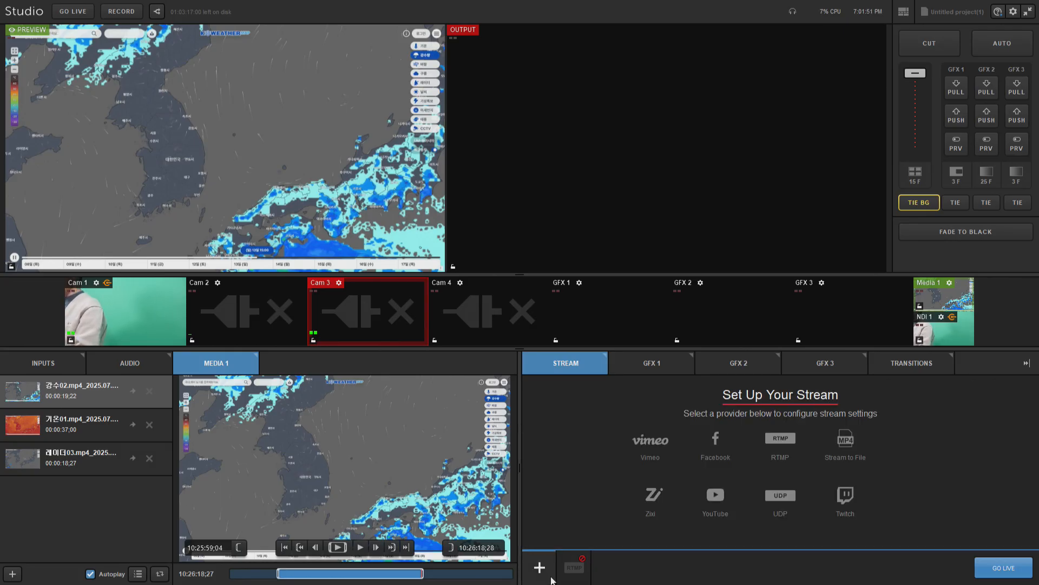
mouse_move(584, 560)
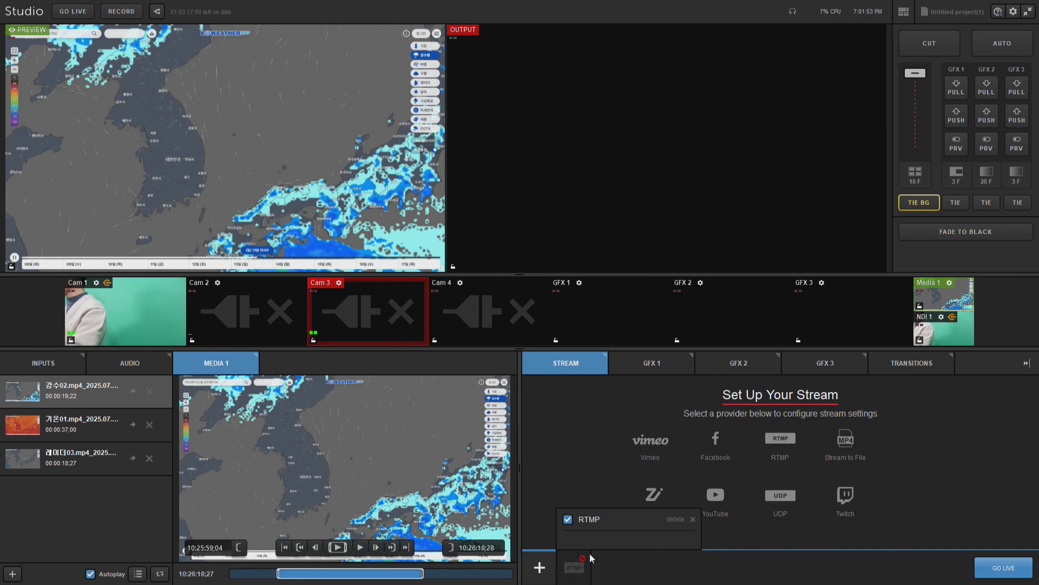
mouse_move(858, 454)
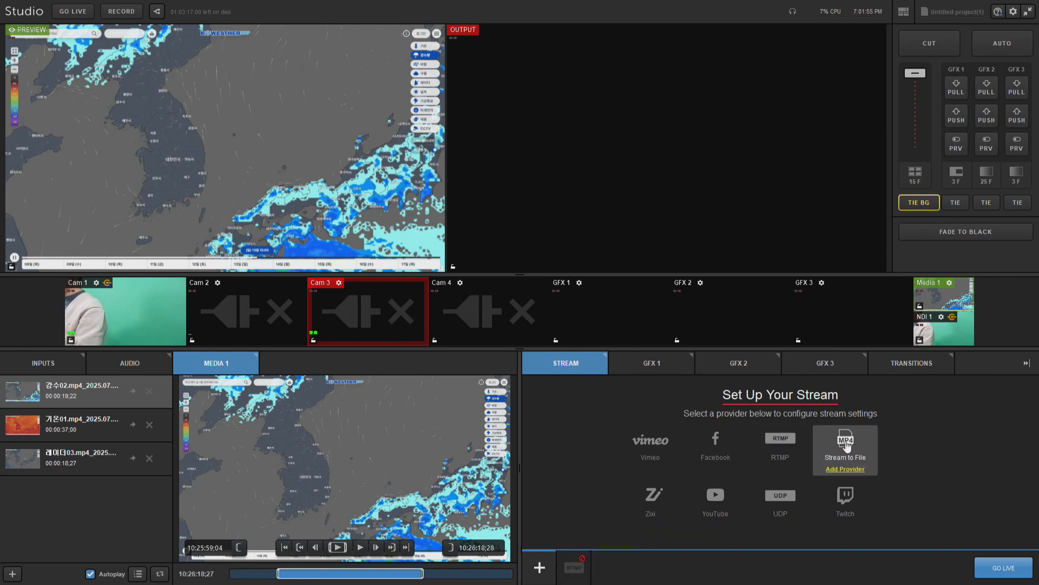
click(845, 443)
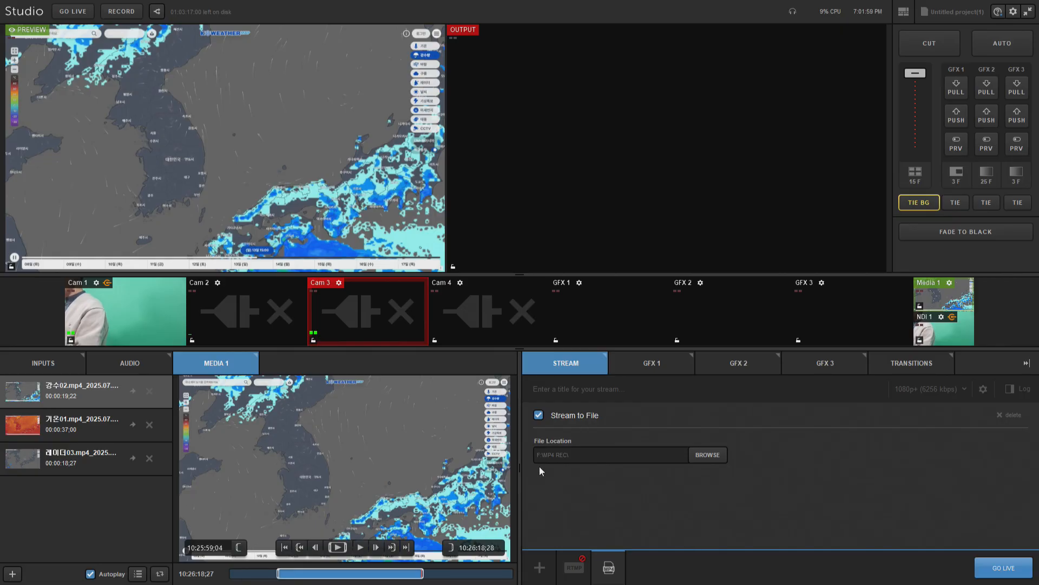
click(707, 458)
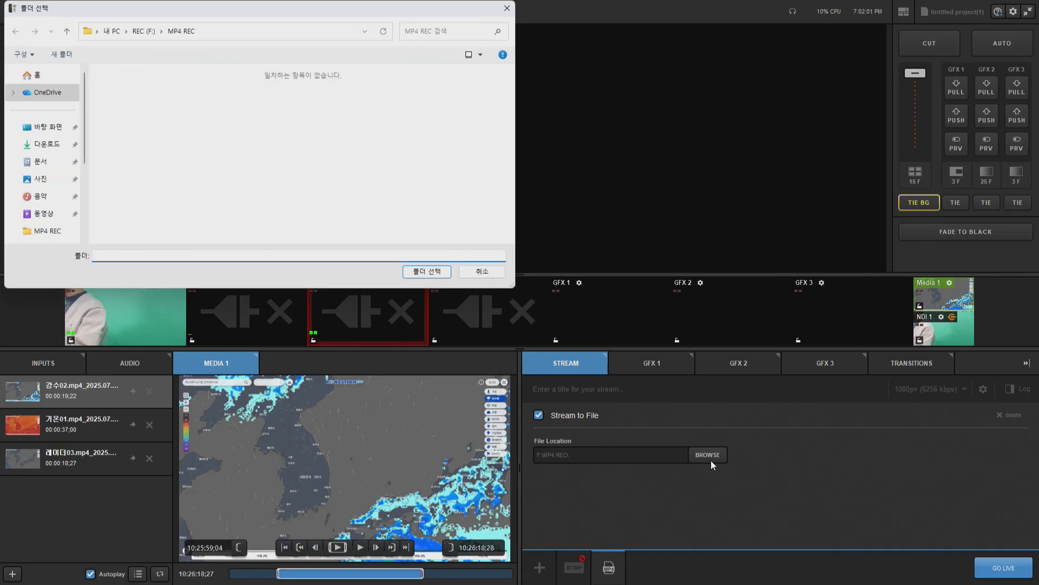
click(482, 271)
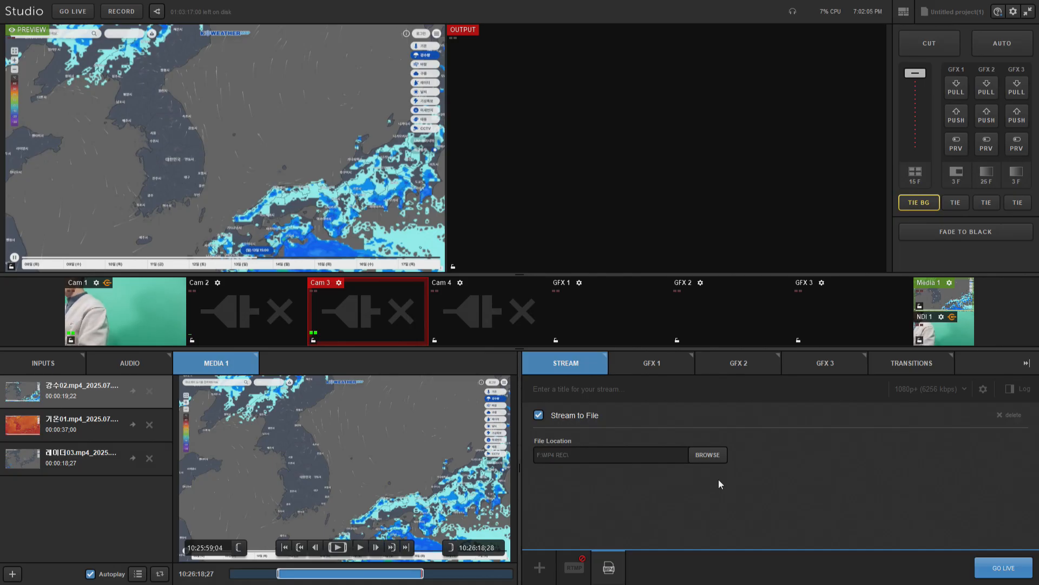
mouse_move(619, 570)
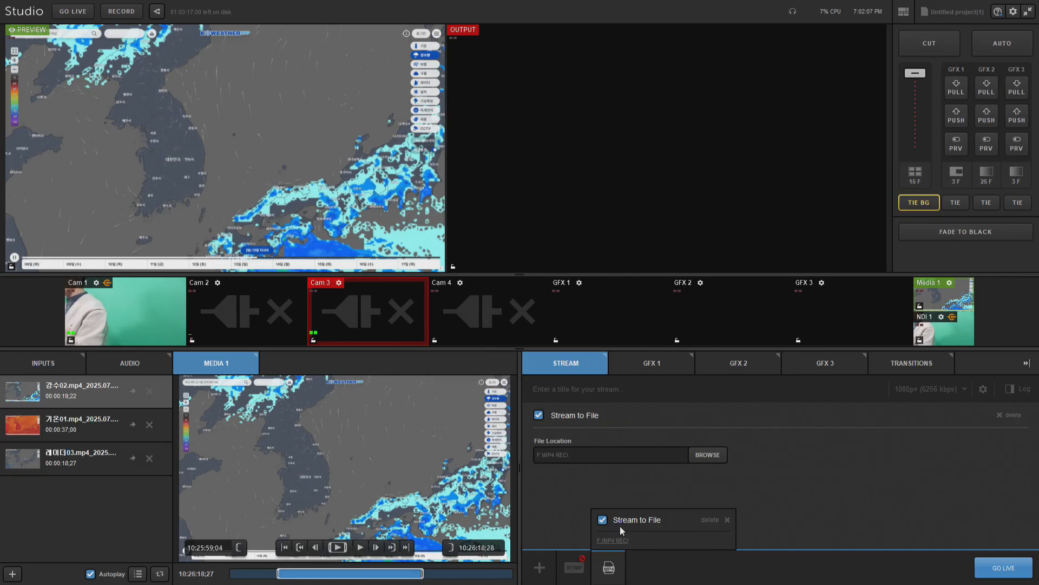
Add a second RTMP output and view the available stream quality presets, keeping 1080p+ (6256 kbps).
click(540, 567)
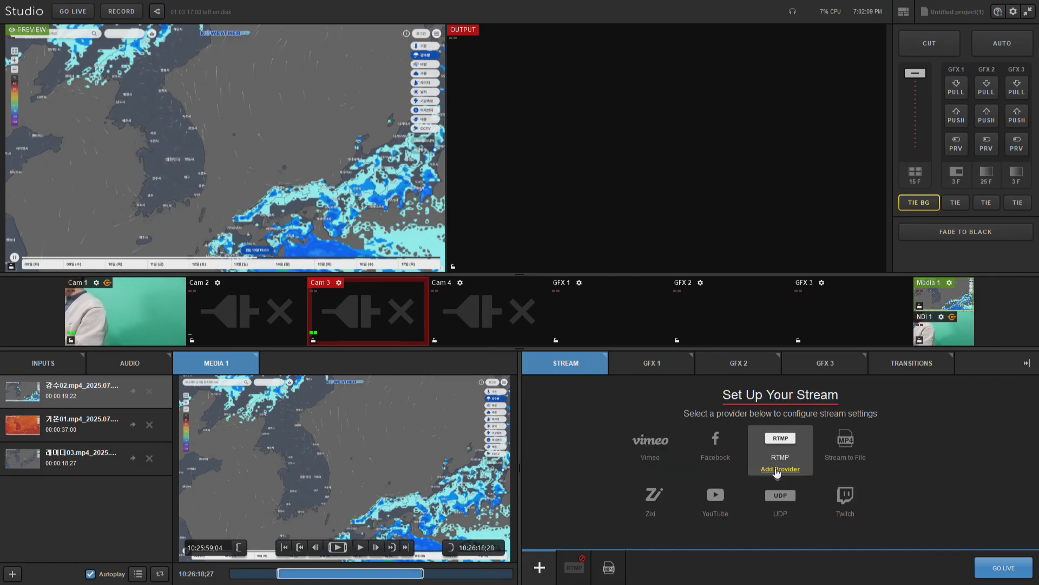
click(777, 470)
mouse_move(575, 580)
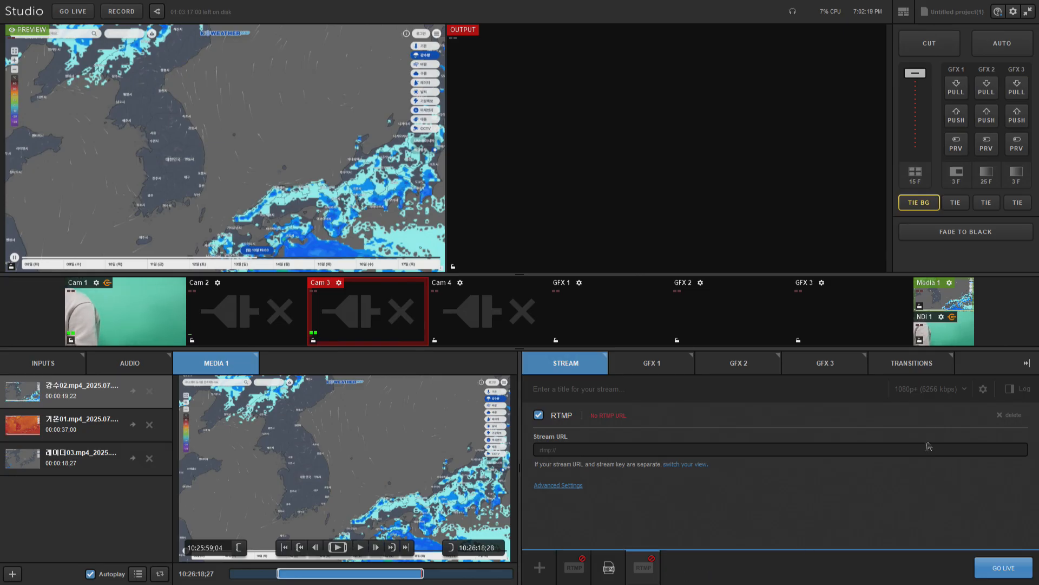
click(938, 392)
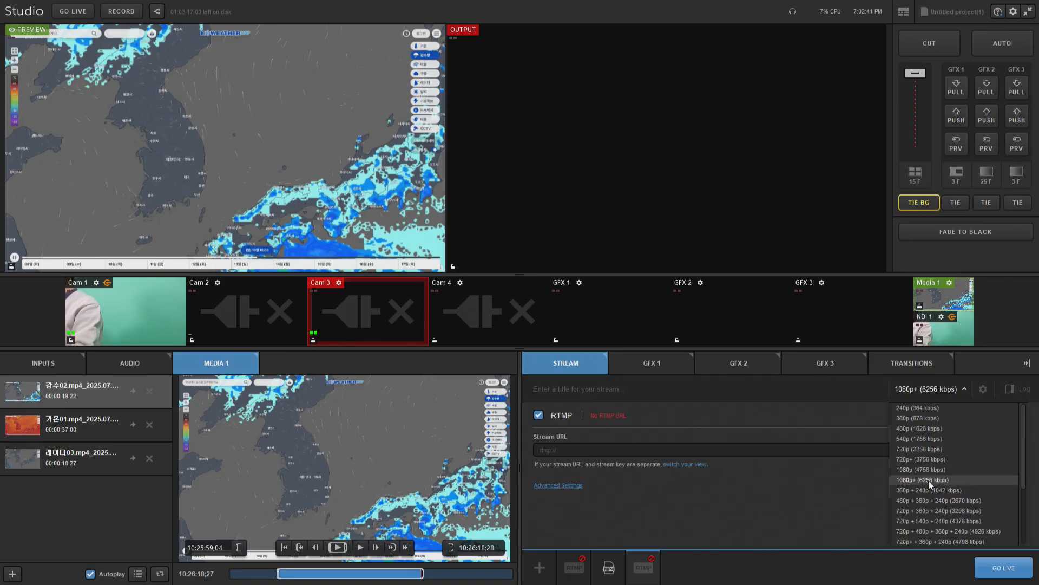
click(821, 499)
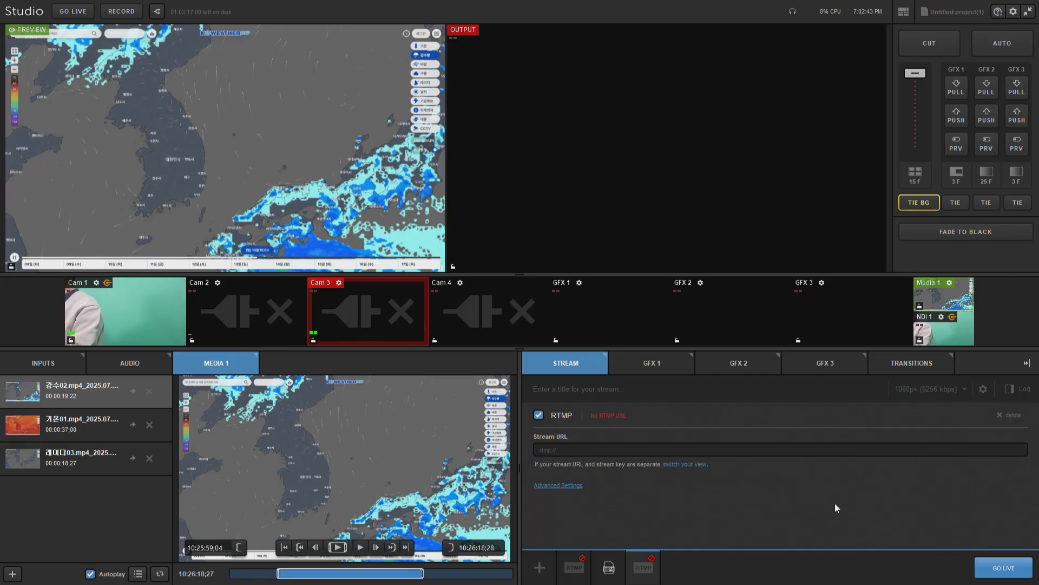
Try the 1:1 and 4:3 stream aspect ratios, set it to 9:16, and review the video compression and default network options.
click(984, 389)
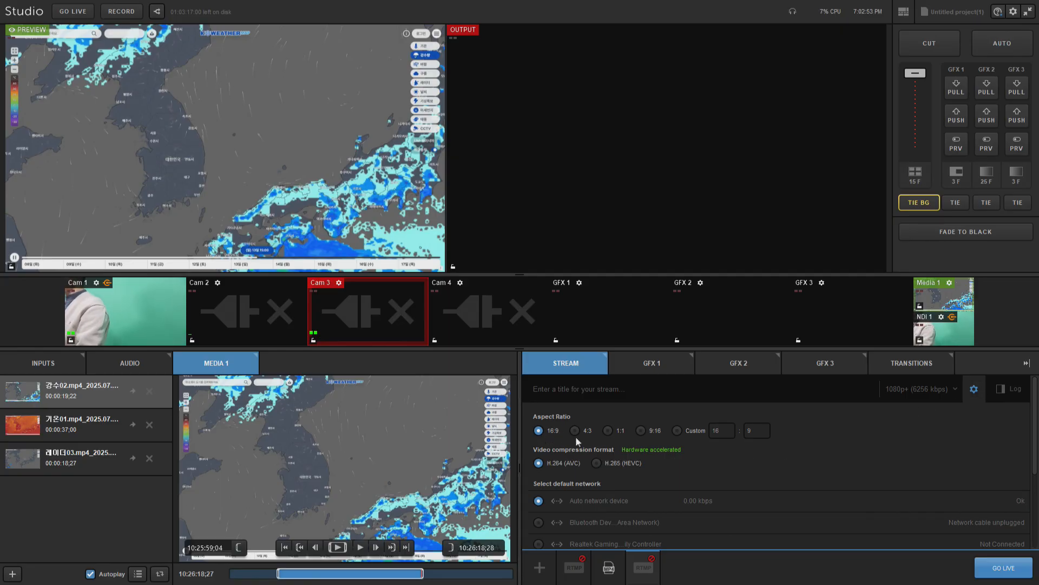
click(609, 432)
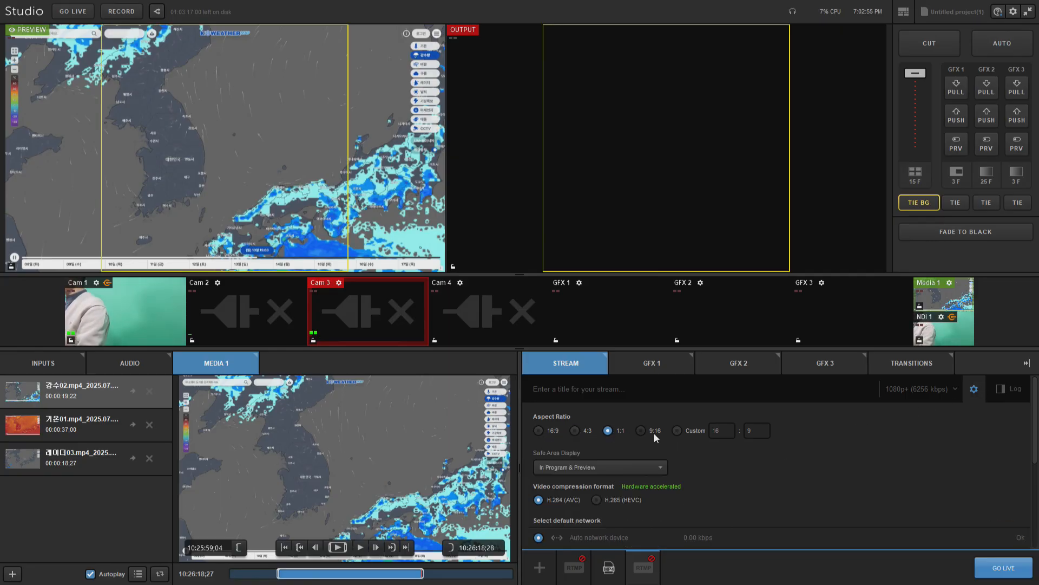
click(575, 430)
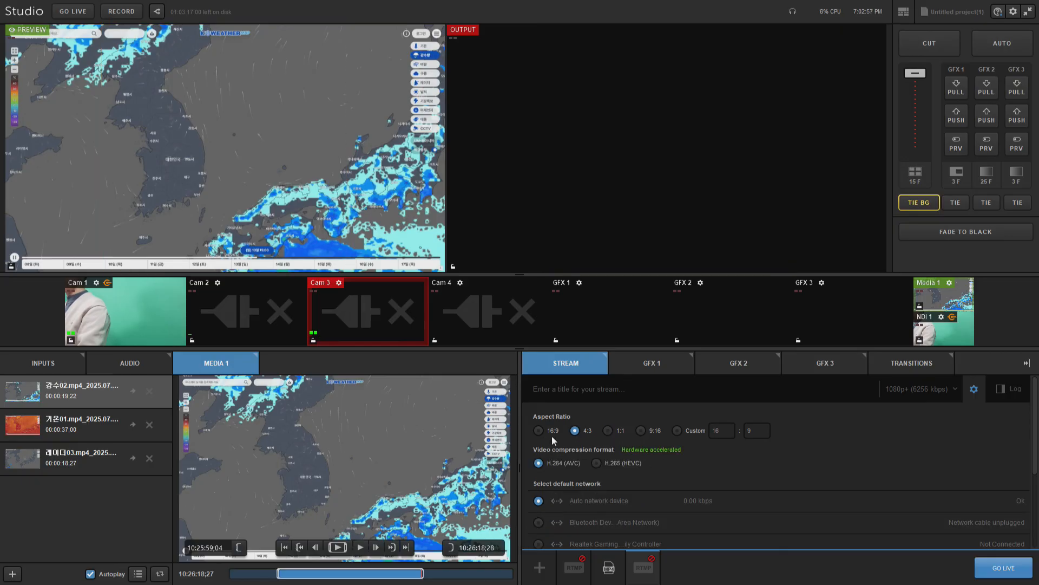
click(617, 429)
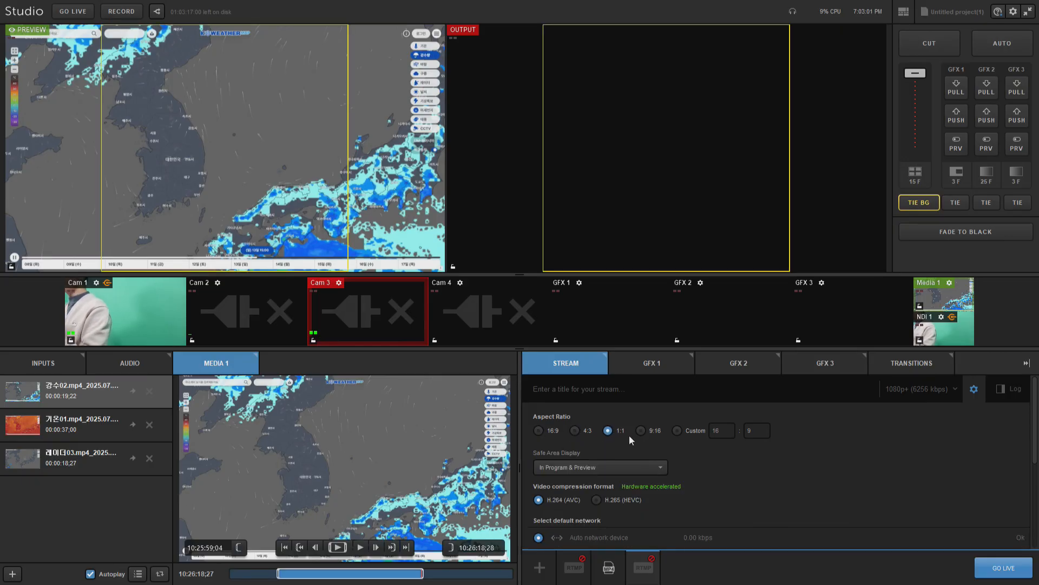
click(656, 431)
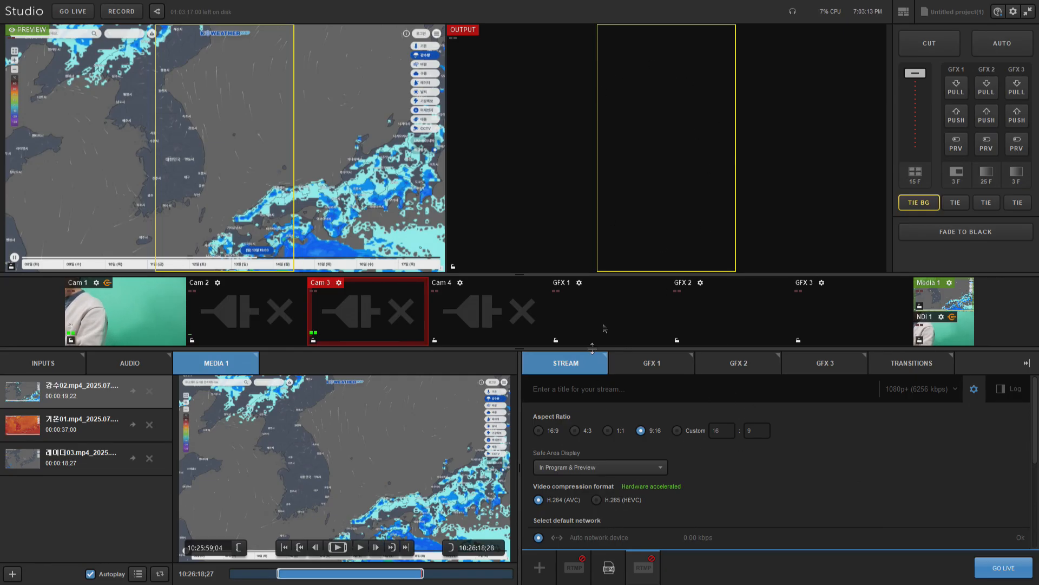
scroll(842, 448, down, 2)
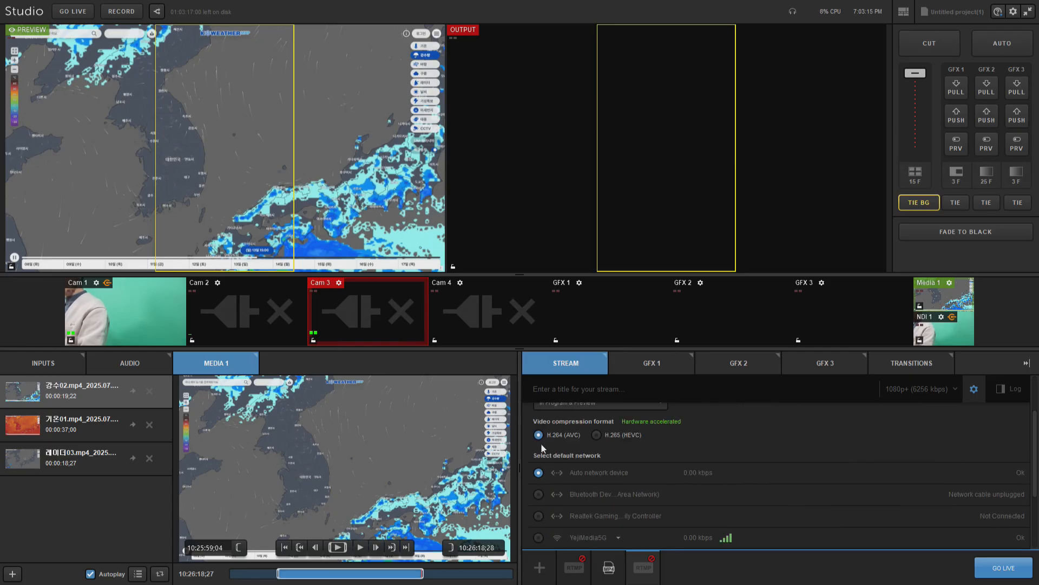
scroll(640, 434, down, 3)
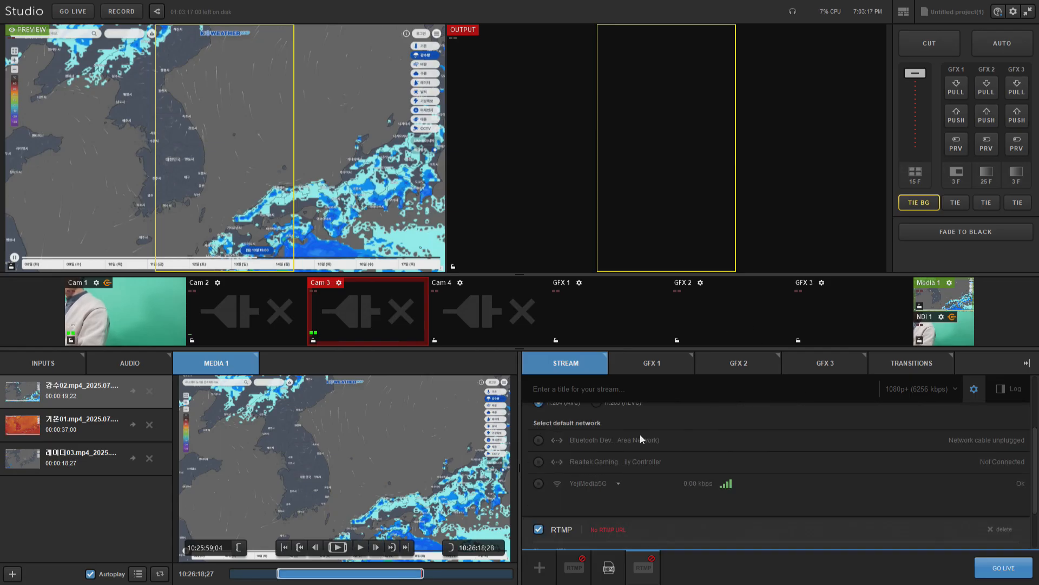
Try the Bluetooth adapter as the default network, then set the default network to Auto network device.
scroll(640, 434, up, 2)
scroll(640, 434, up, 2)
scroll(640, 434, down, 2)
click(538, 463)
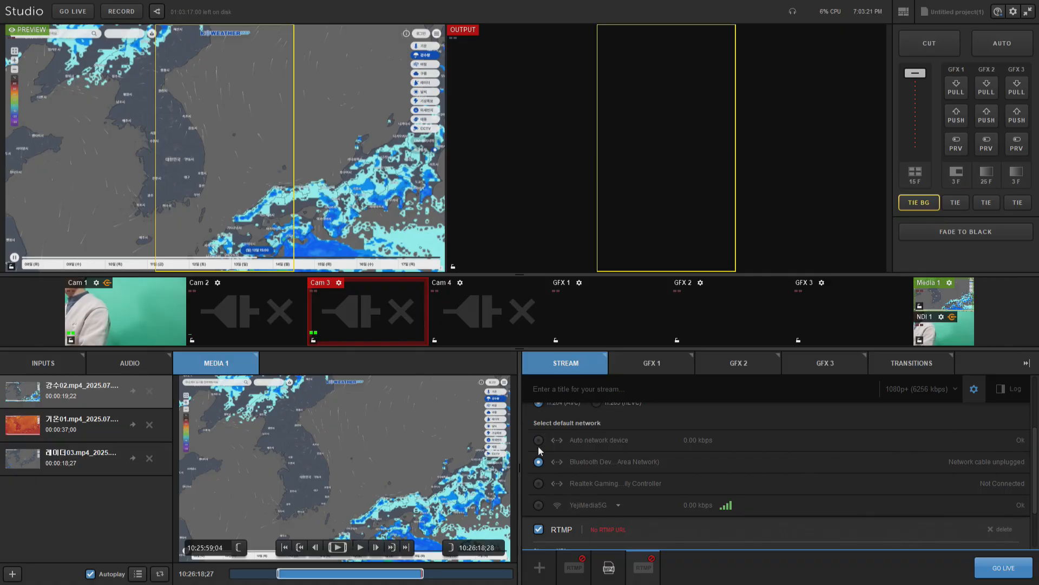
click(539, 441)
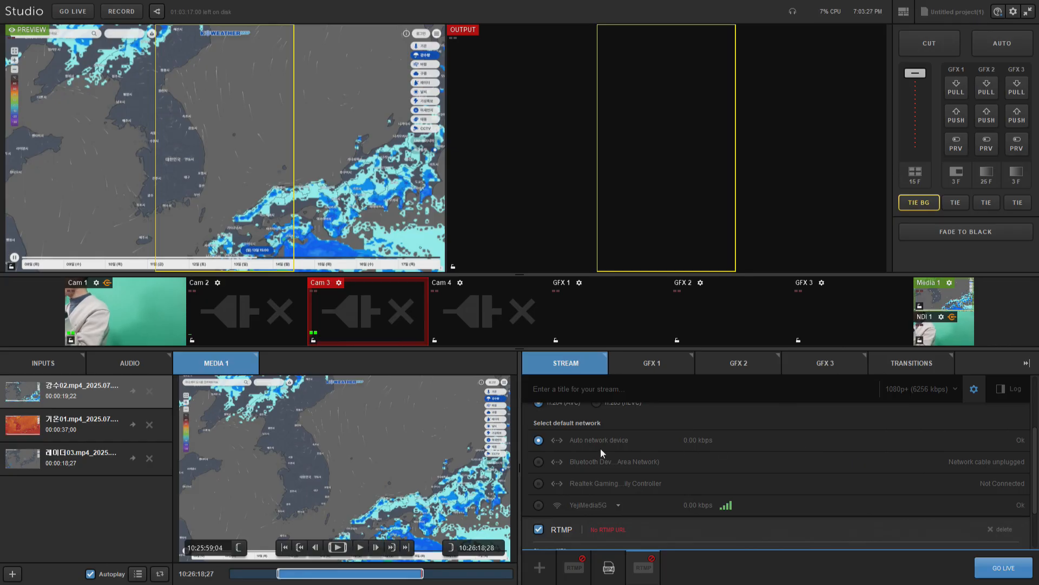
scroll(856, 446, up, 3)
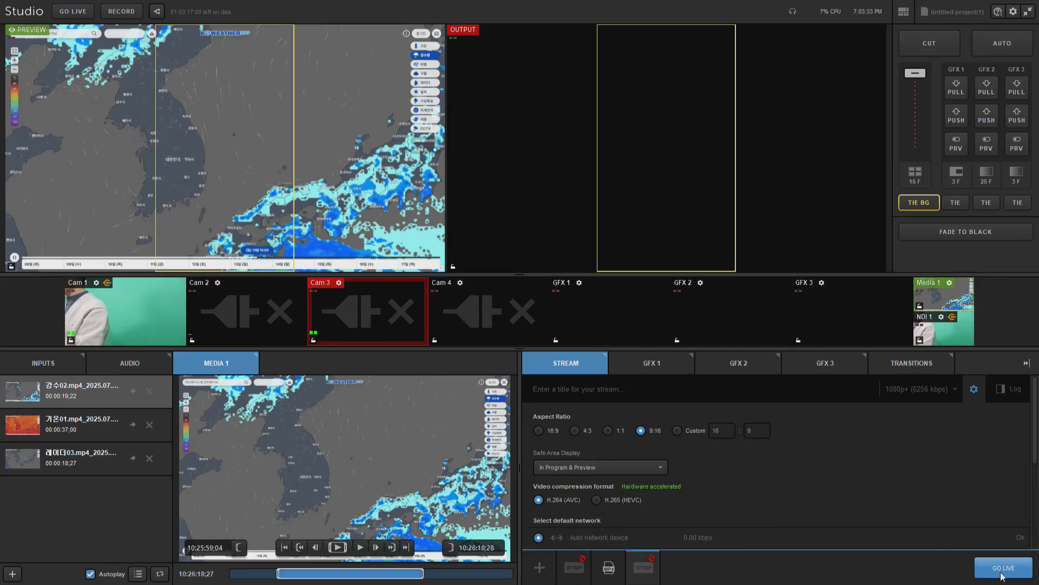
Examine the pop-up summaries of the configured RTMP and Stream to File outputs.
click(575, 579)
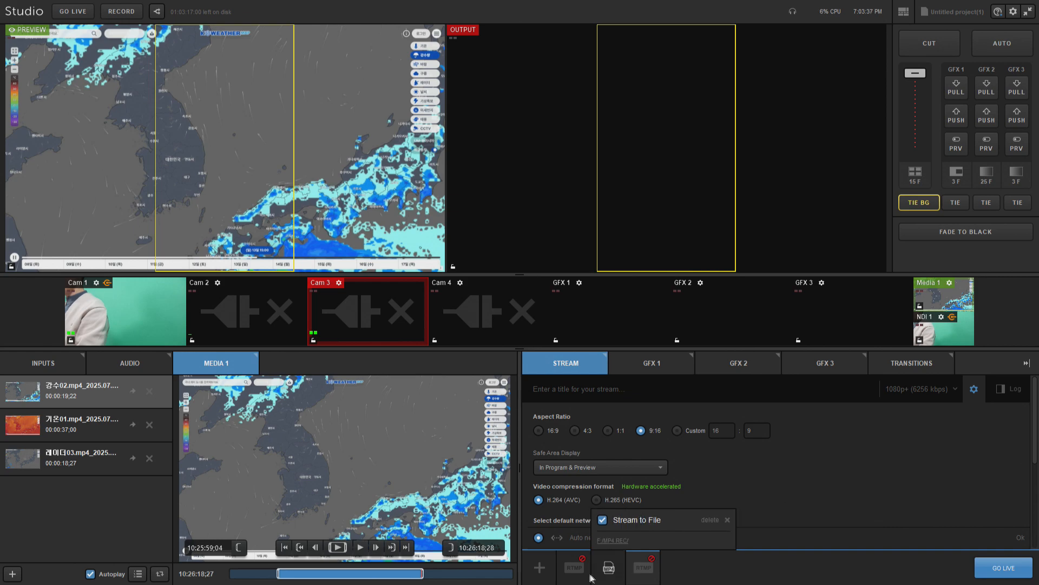
mouse_move(623, 577)
mouse_move(654, 573)
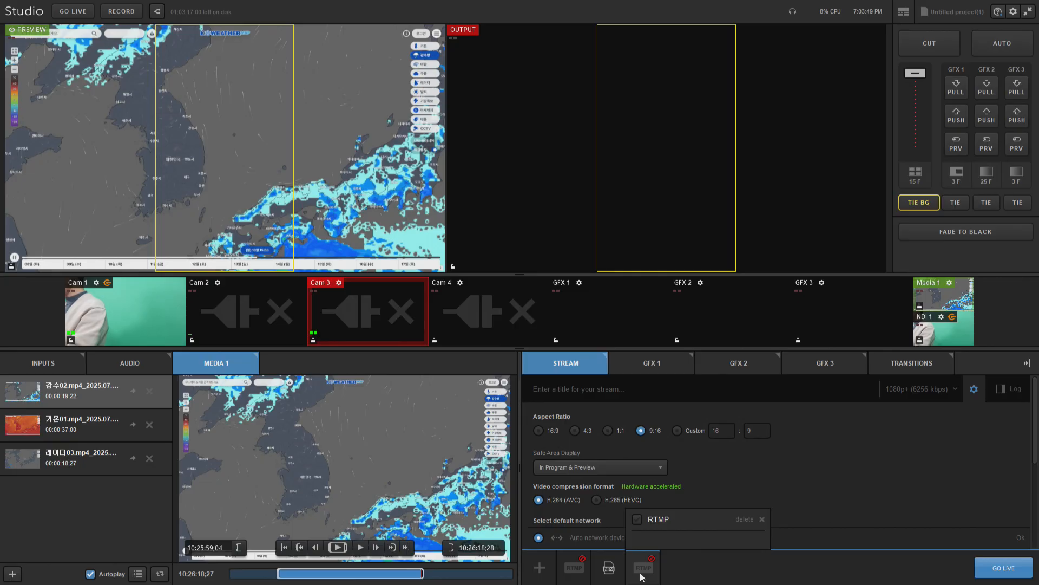
mouse_move(583, 573)
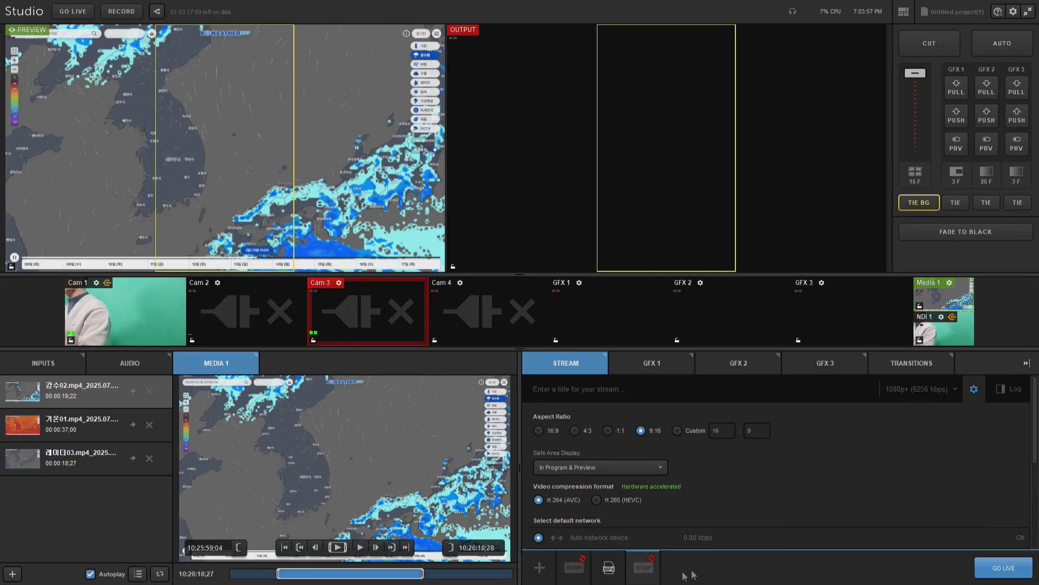
Add the Facebook: Comments and Lower Third: Blue Angular graphics from the Studio Graphics Store to GFX 1.
click(657, 357)
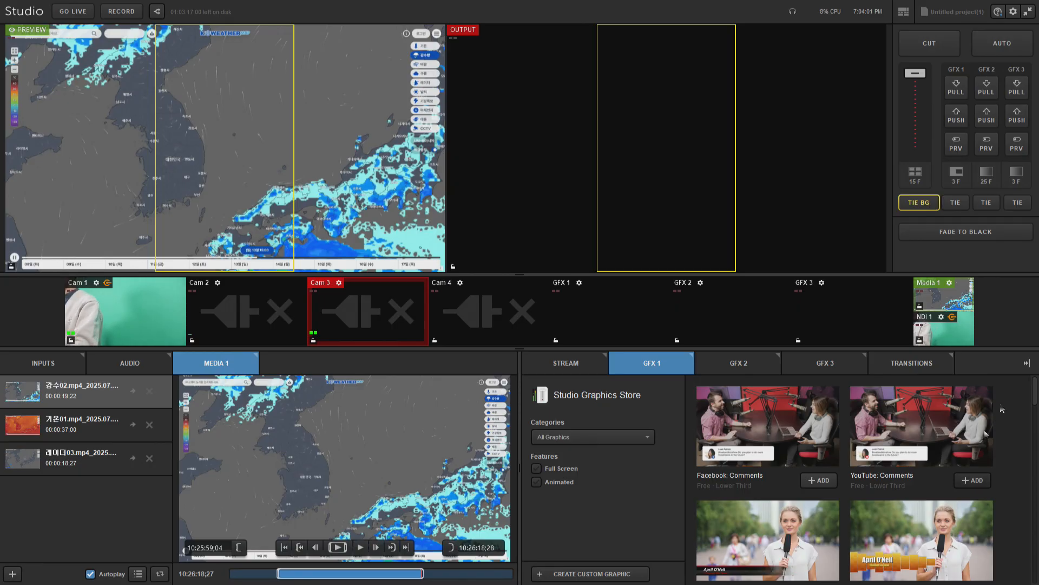
click(816, 479)
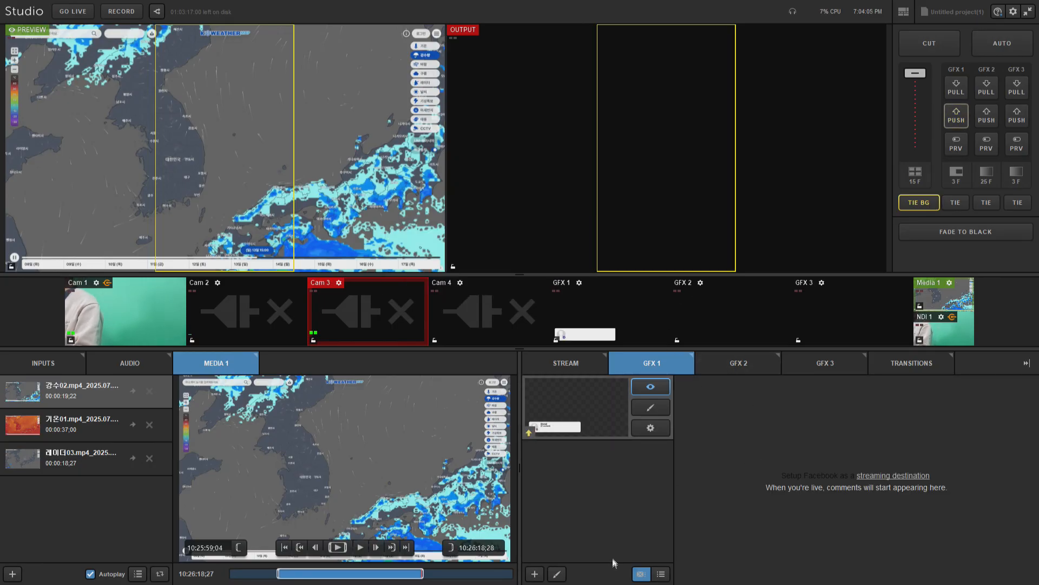
click(534, 573)
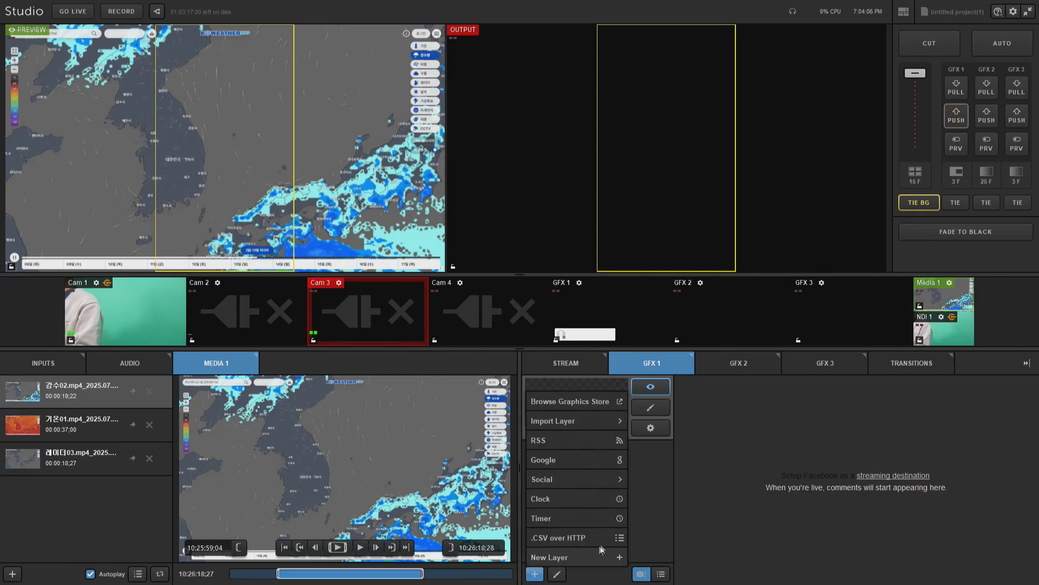
click(567, 402)
scroll(898, 515, down, 3)
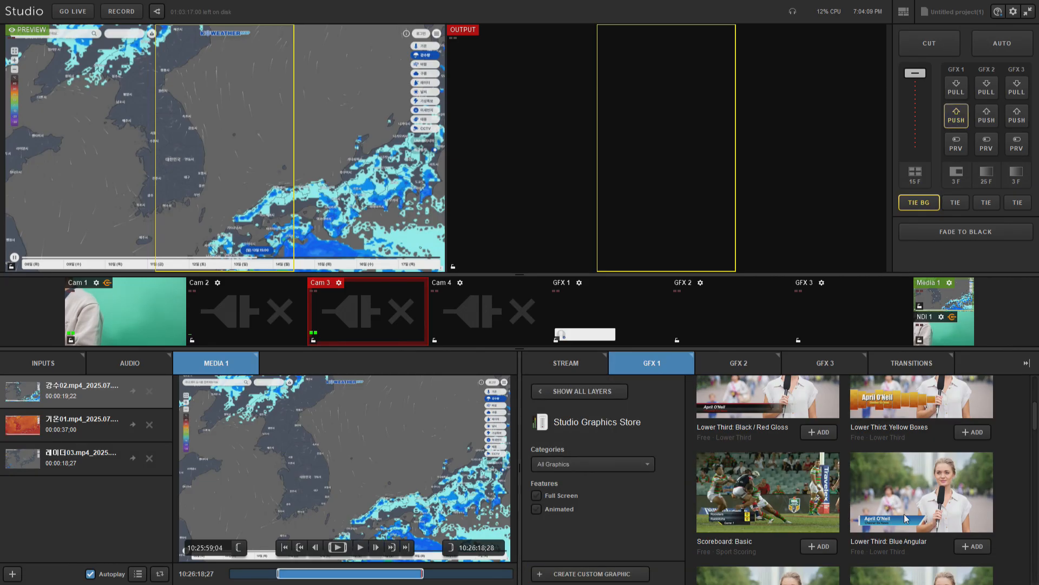
click(973, 546)
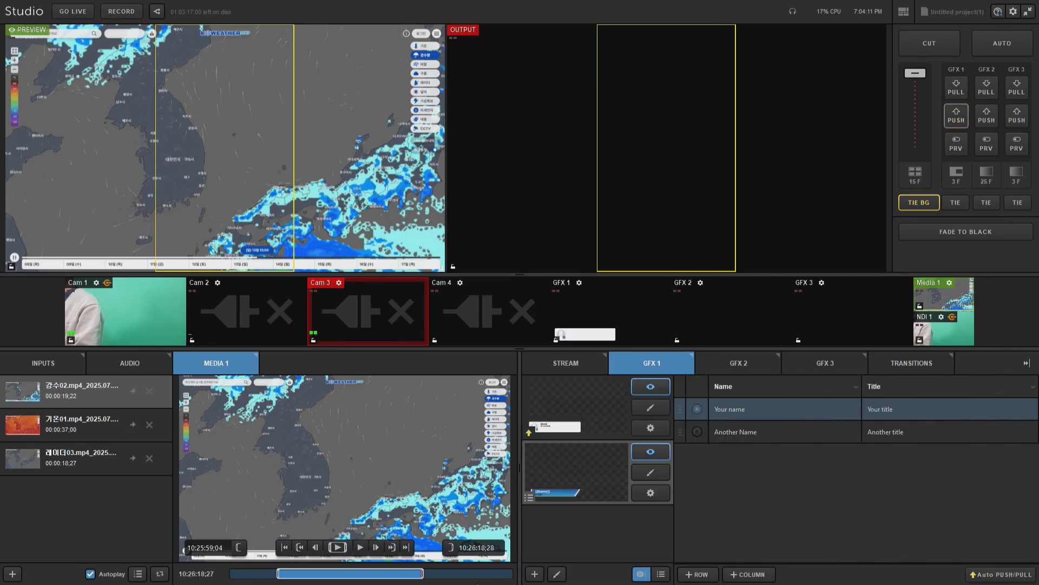
Add the animated blue globe lower third from the graphics store to GFX 1, extracting its image sequence to the default folder.
click(534, 574)
mouse_move(577, 423)
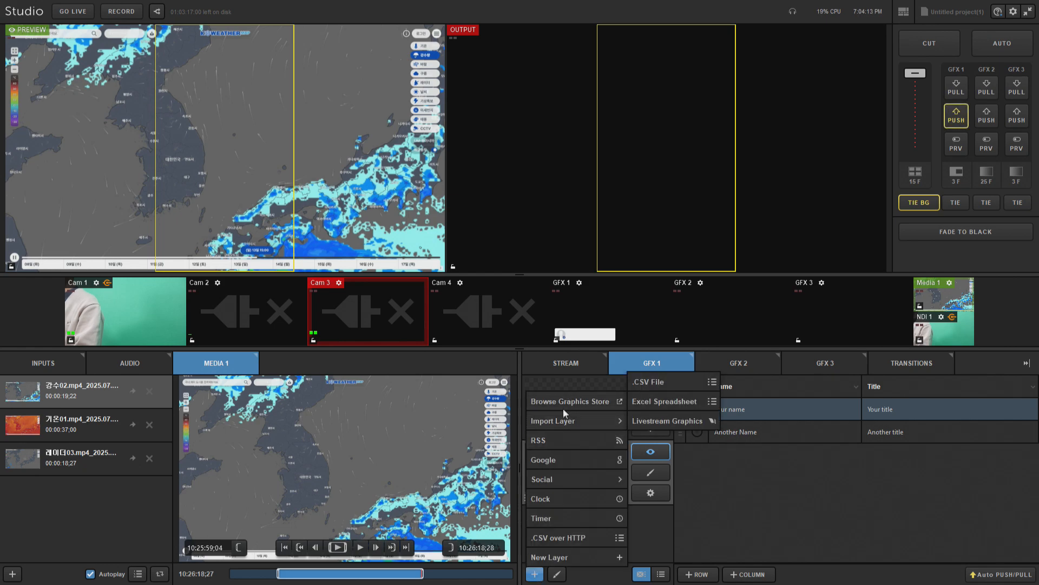
click(565, 403)
scroll(921, 487, down, 5)
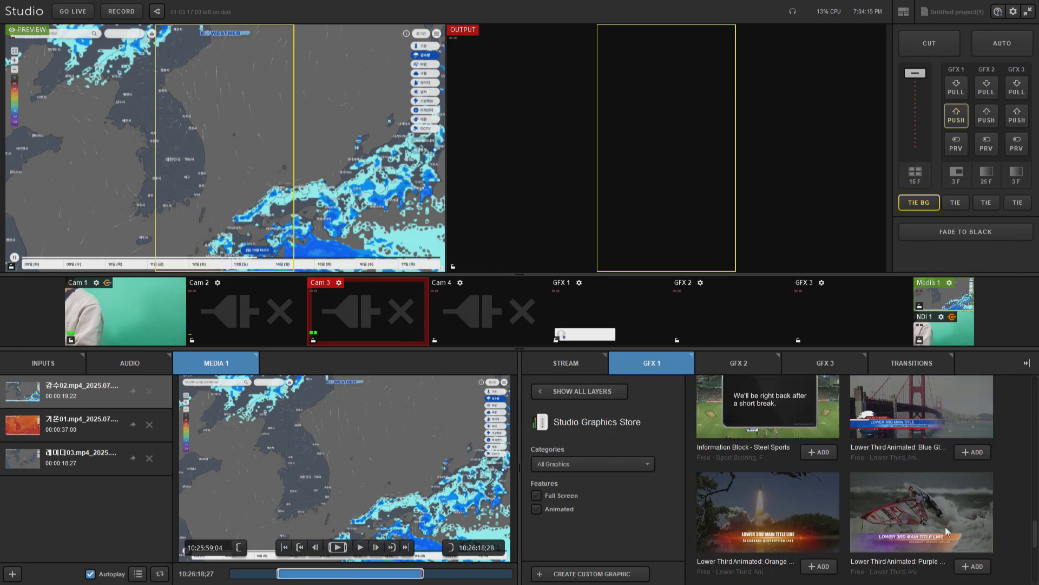
click(962, 454)
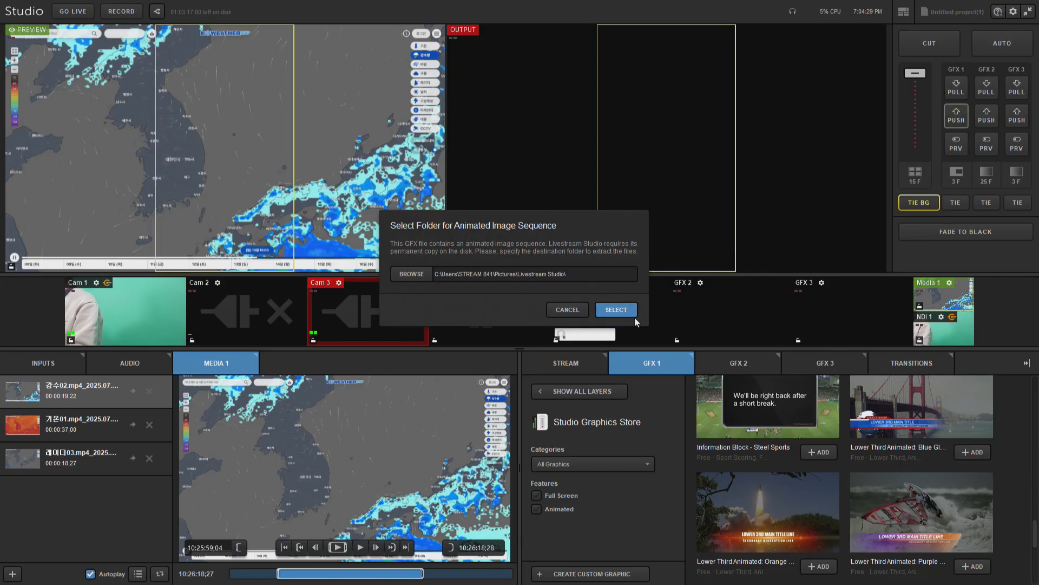
click(633, 313)
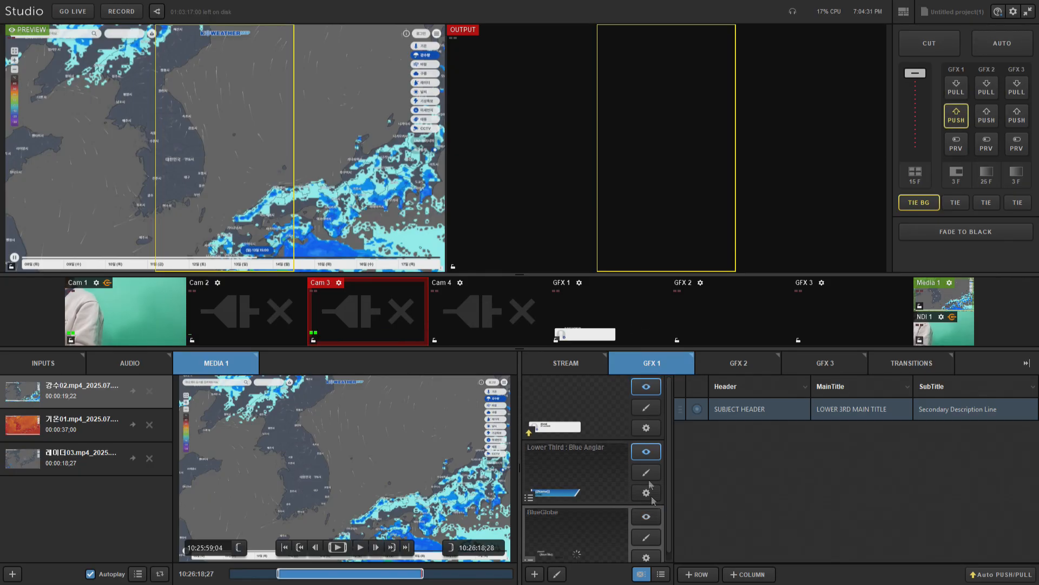
Make only the Facebook Comments layer visible in GFX 1, and push it to the output and pull it off twice.
click(595, 411)
click(647, 388)
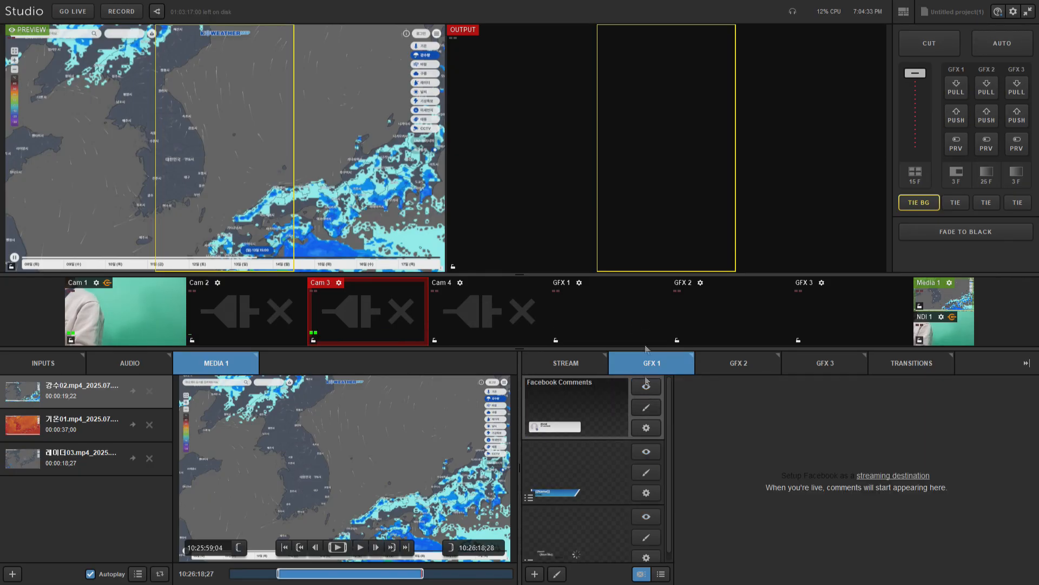
click(647, 387)
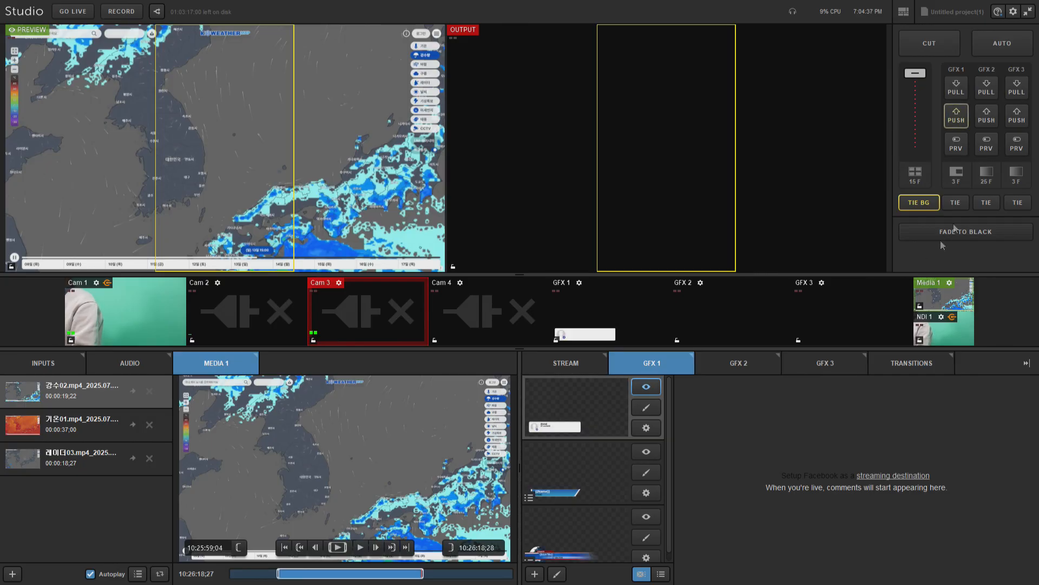
click(956, 115)
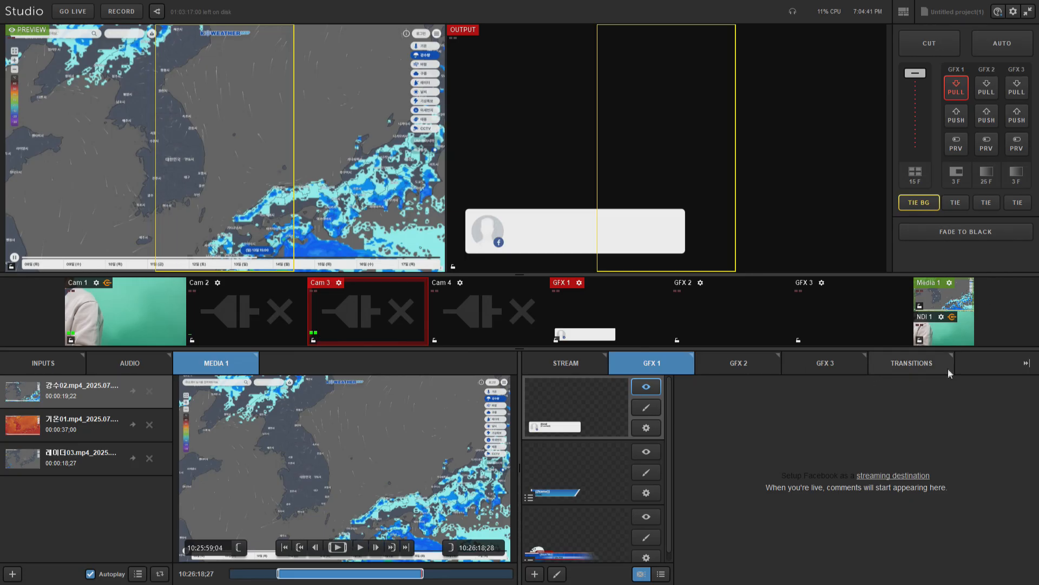
click(962, 92)
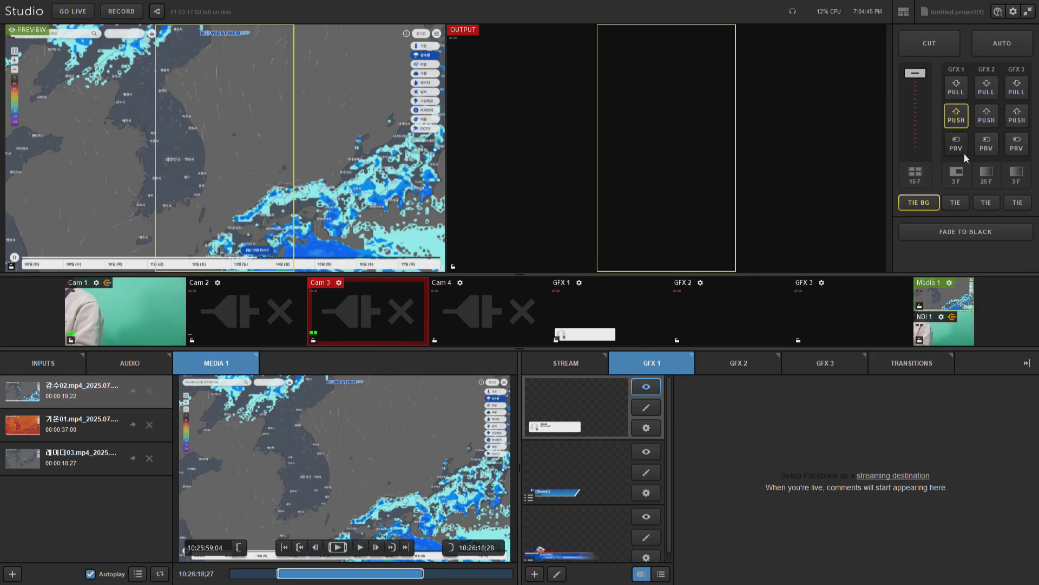
click(959, 119)
click(956, 89)
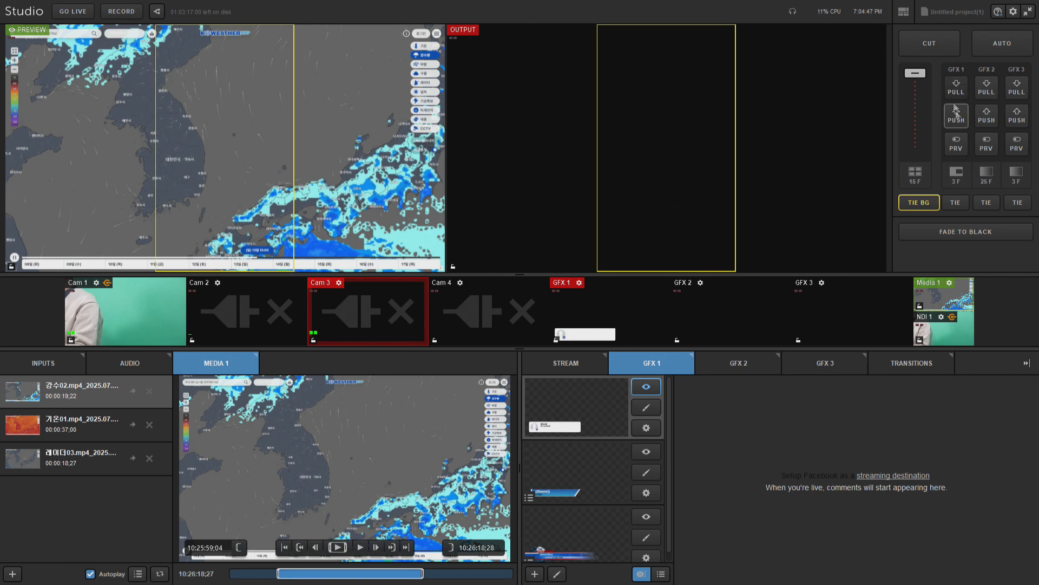
Set the stream aspect ratio to 16:9.
click(566, 363)
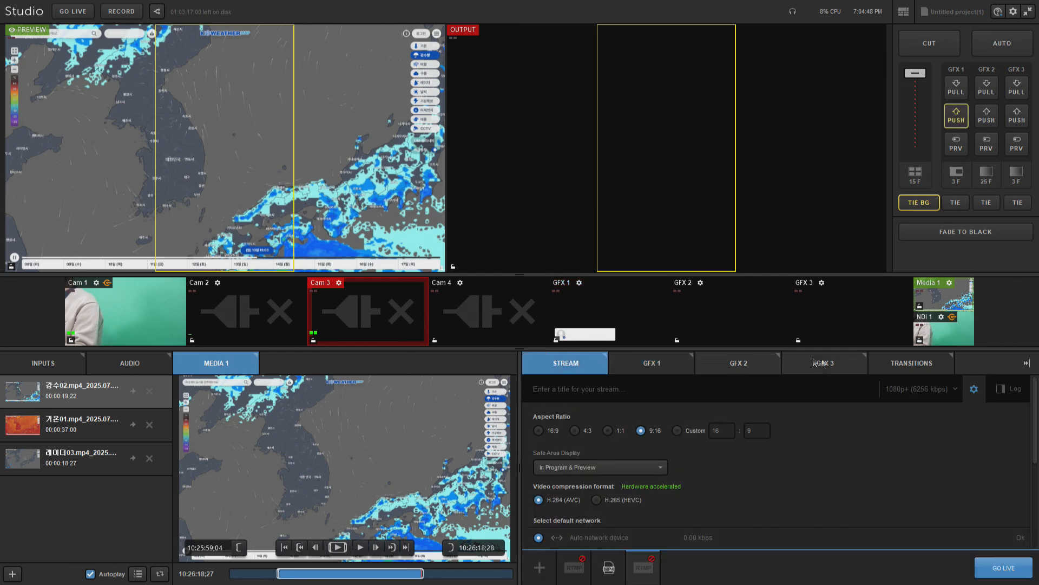
click(975, 389)
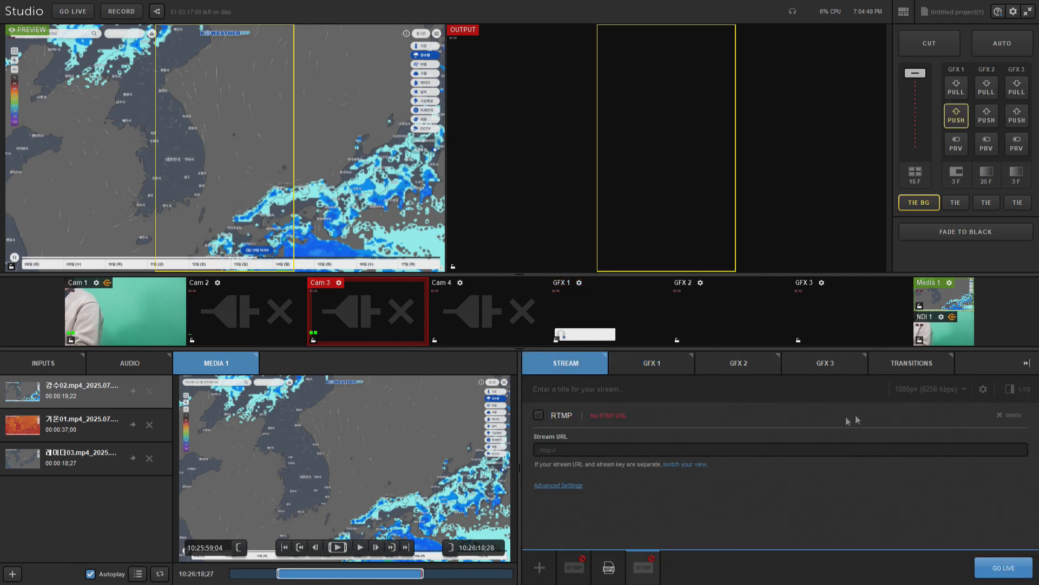
click(983, 389)
click(554, 431)
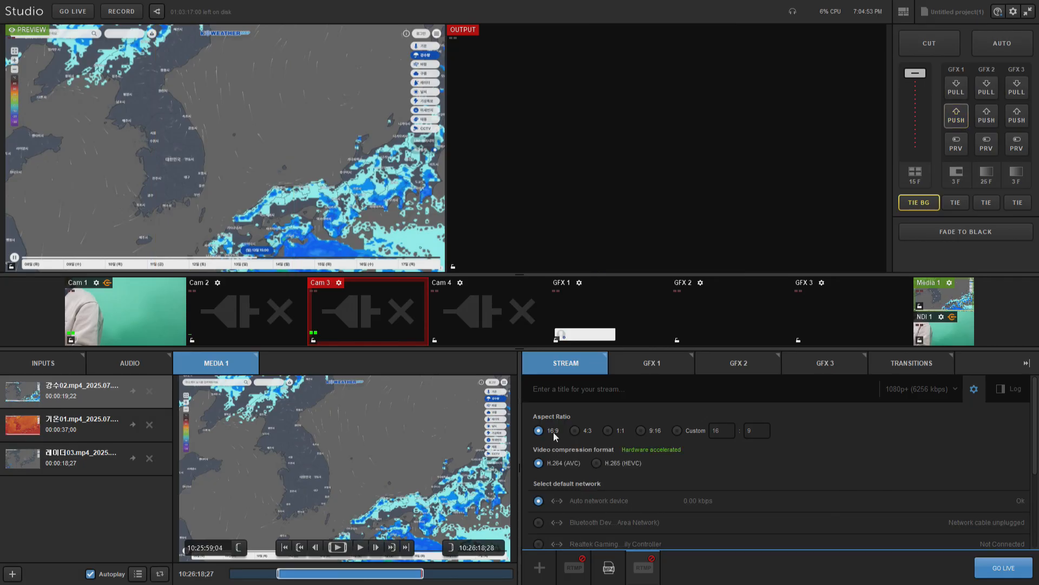
Show only the Blue Anglar lower third in GFX 1, push it to the output, and pull it off again.
click(633, 360)
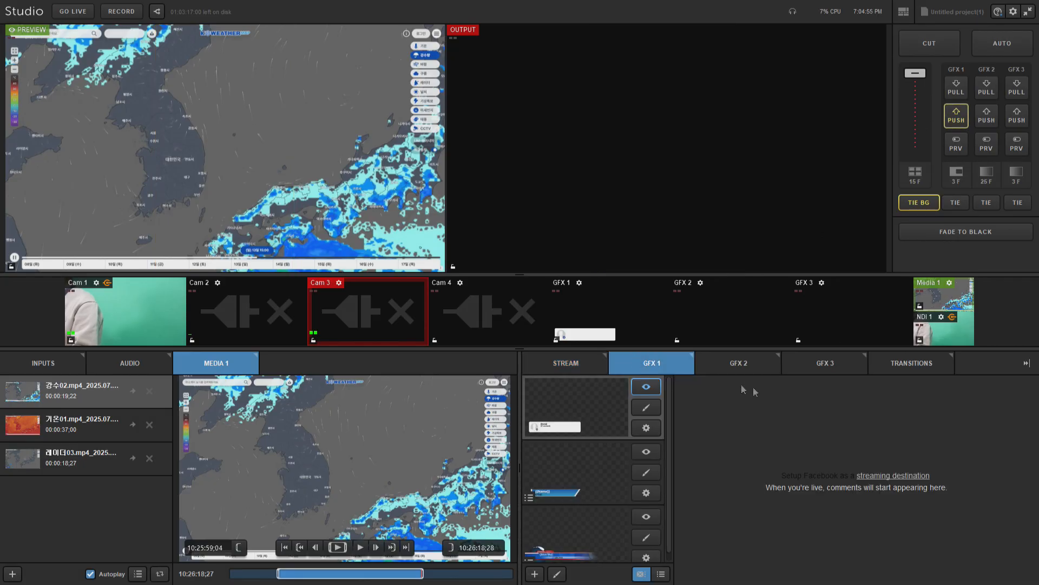
click(644, 453)
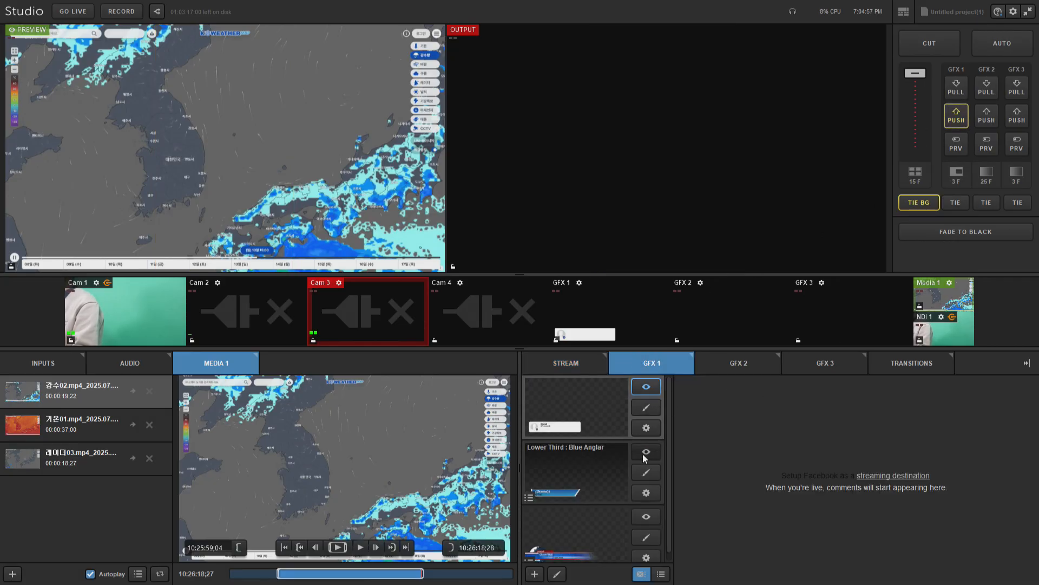
click(647, 386)
click(957, 116)
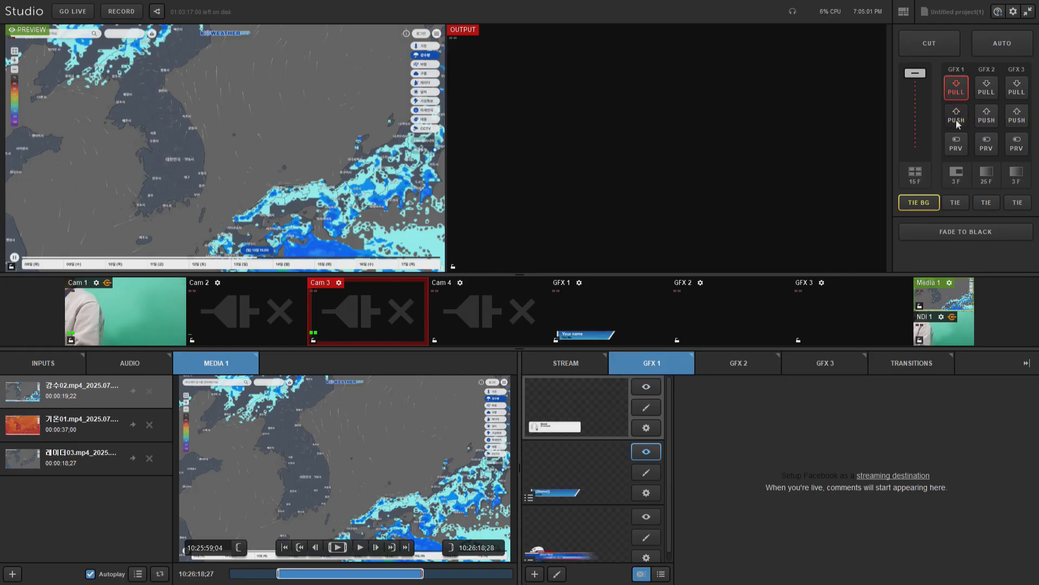
click(957, 90)
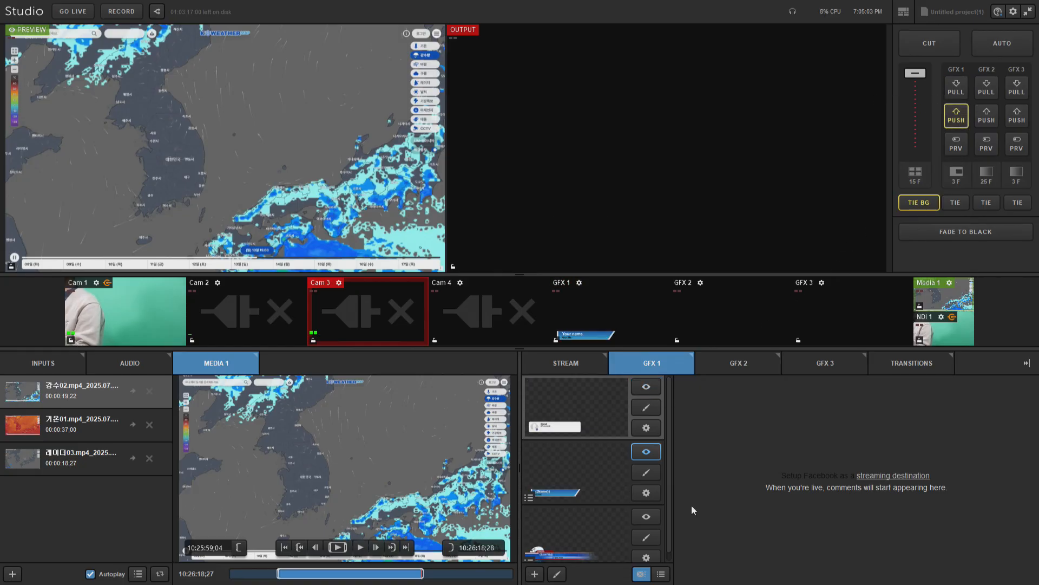
Show only the BlueGlobe layer in GFX 1 and push it to the output.
click(649, 453)
click(646, 517)
click(954, 118)
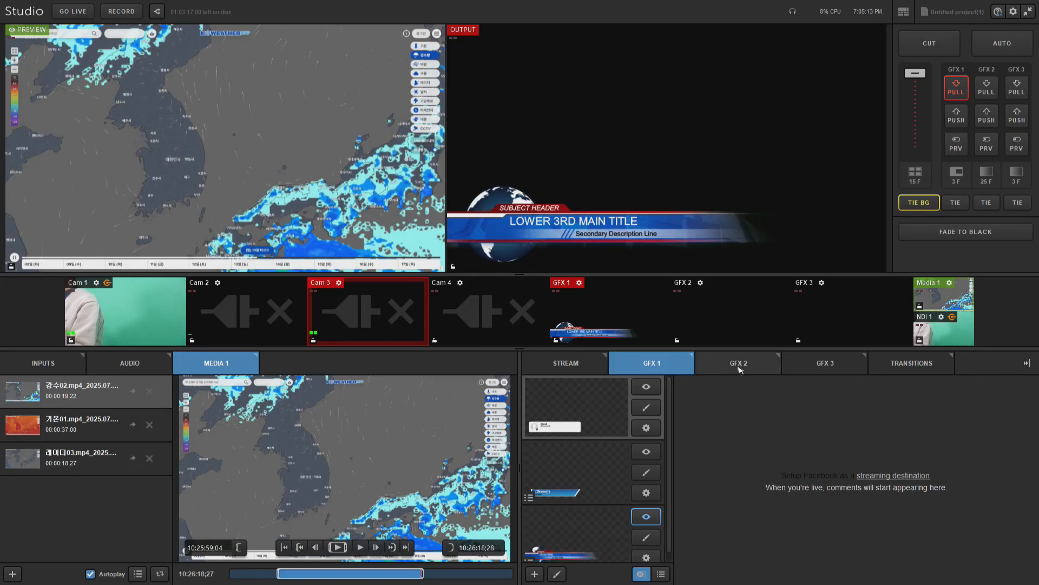
Add the Lower Third: Black / Red Gloss graphic to GFX 3, push it over the live GFX 1 graphic, and pull it off.
click(838, 362)
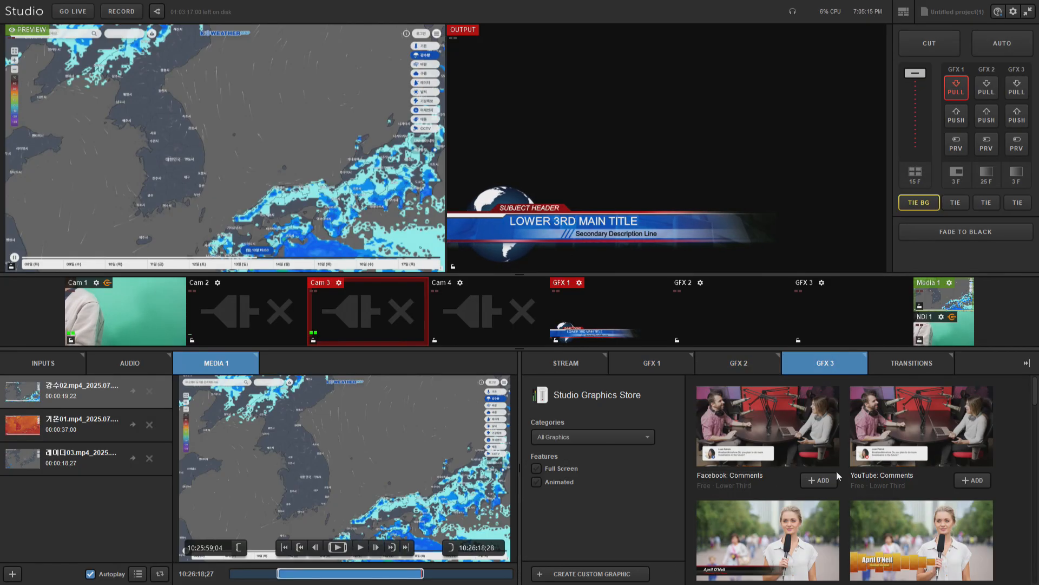
scroll(836, 479, down, 1)
click(804, 534)
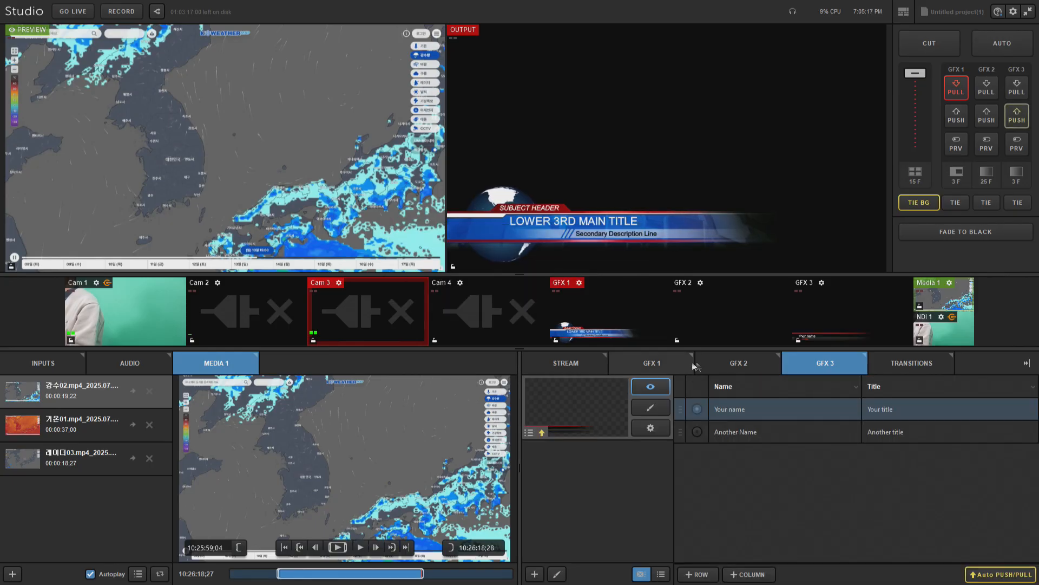
click(1017, 115)
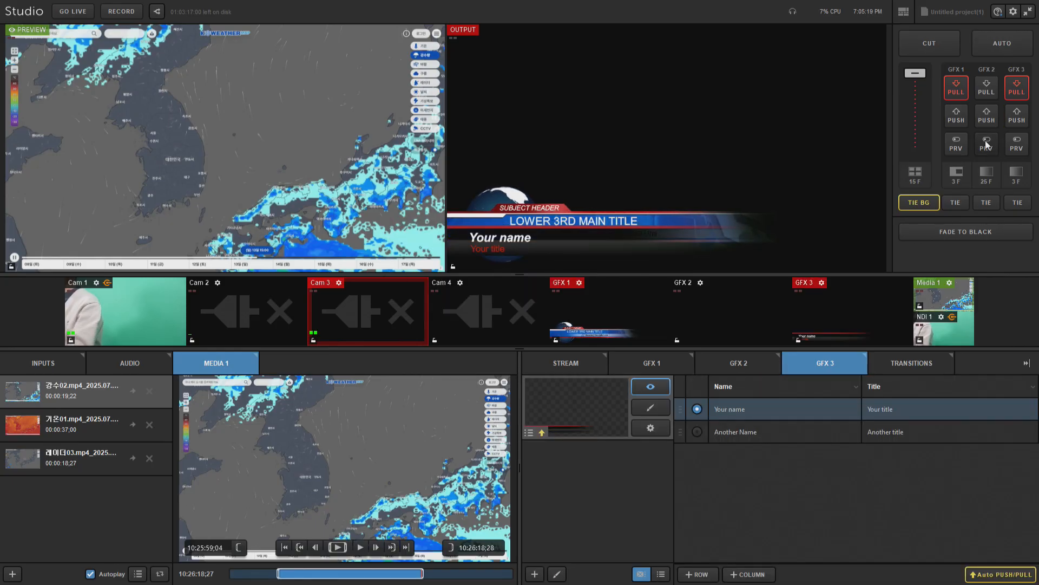
click(1017, 88)
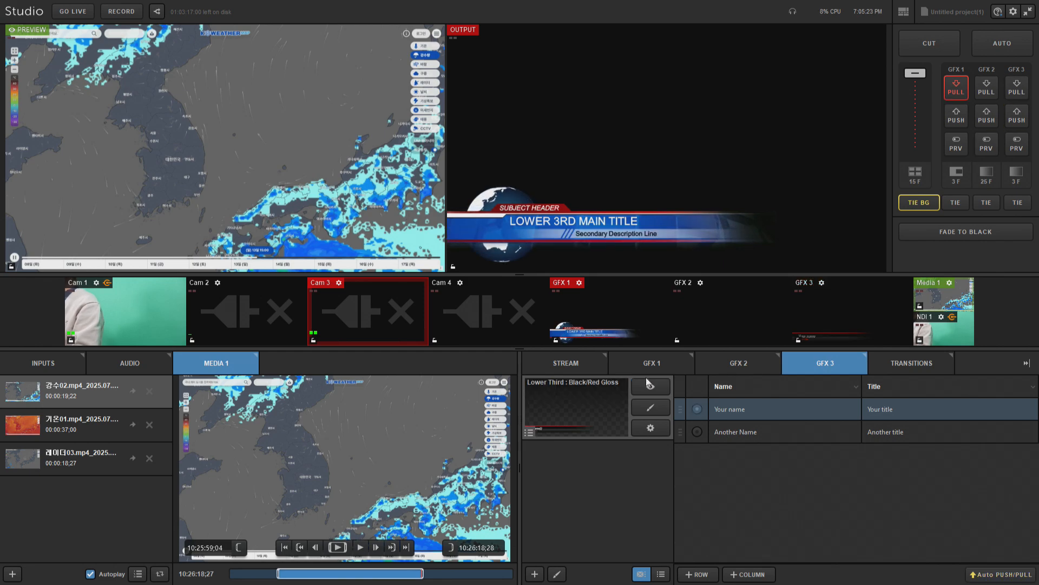
Show the Facebook Comments and Blue Anglar layers together with BlueGlobe in GFX 1 and push the changes to the output.
click(652, 362)
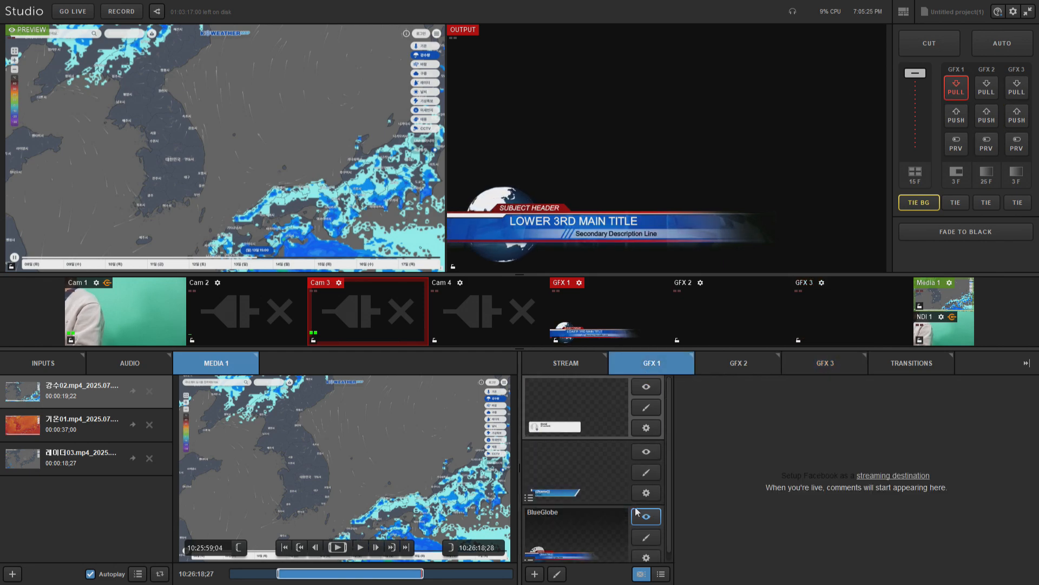
click(655, 453)
click(650, 388)
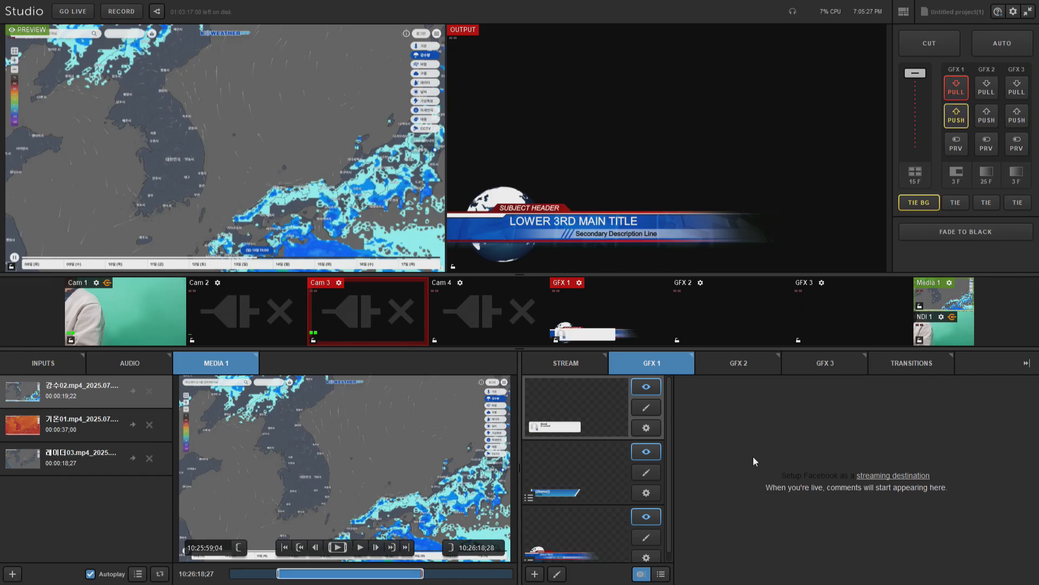
click(962, 119)
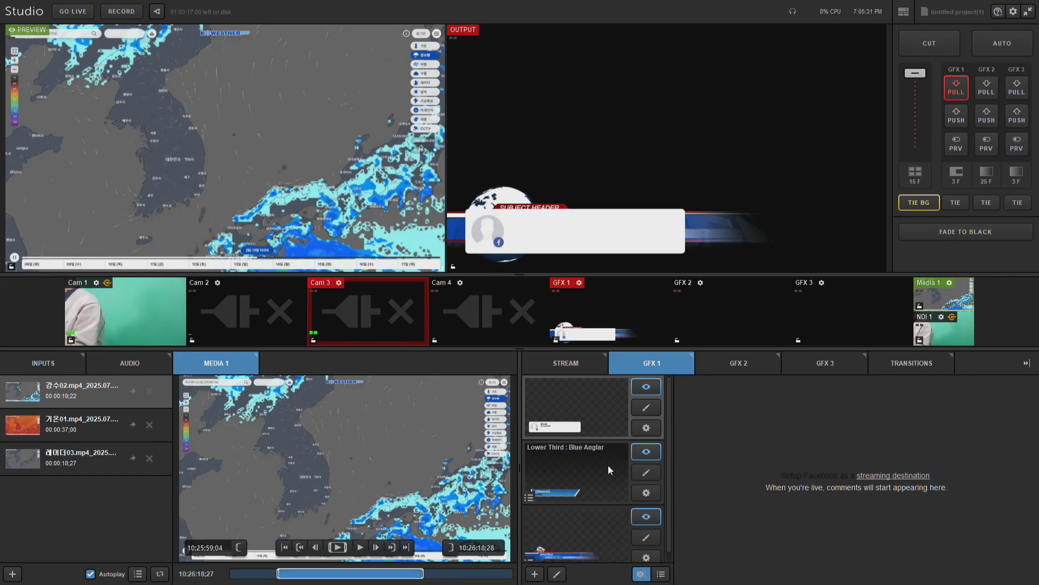
Hide the Facebook Comments and Blue Anglar layers in GFX 1 and update the output so only BlueGlobe stays live.
click(650, 388)
click(655, 452)
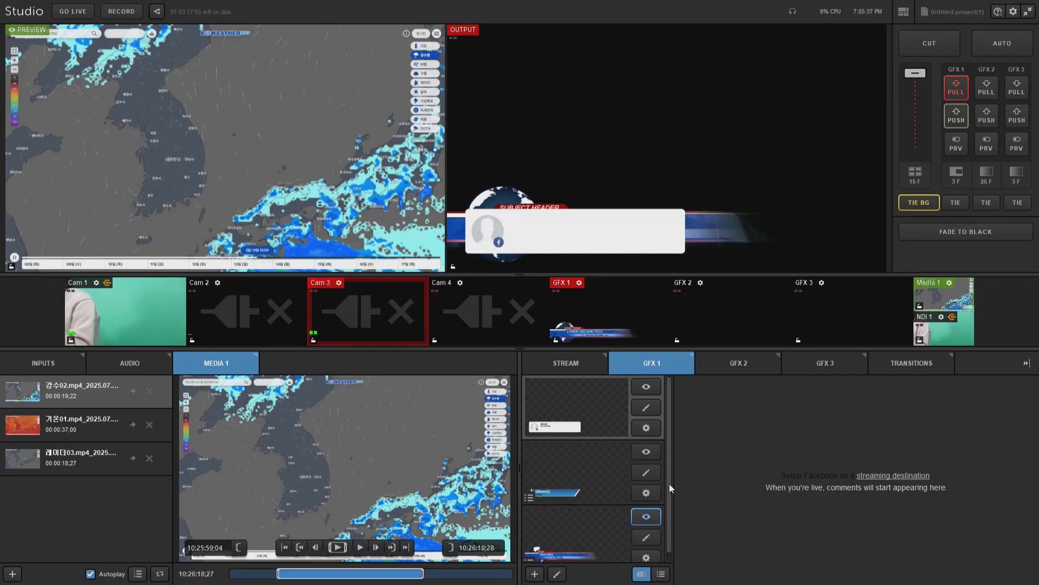
click(957, 89)
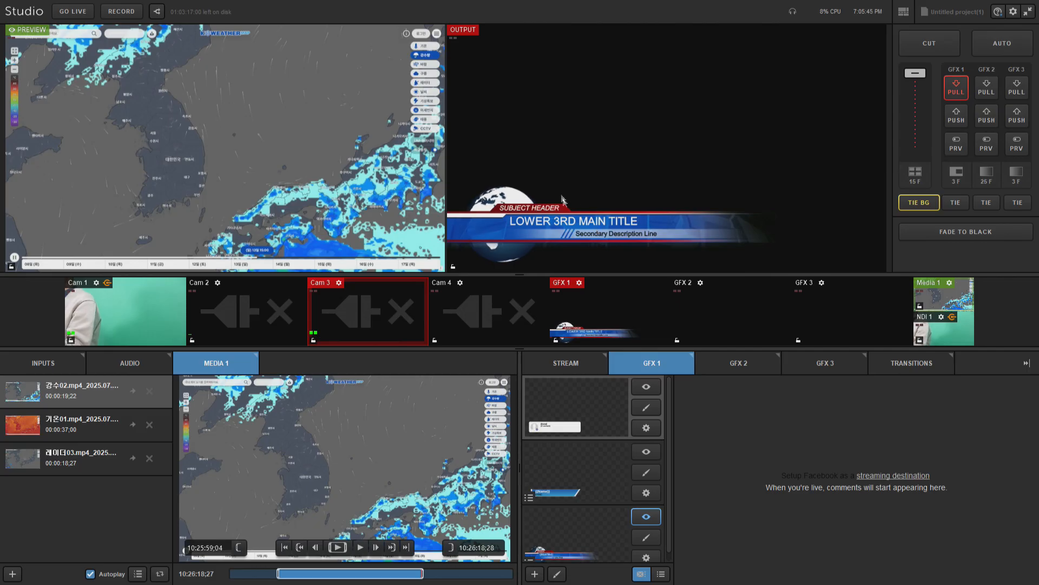
Set the GFX 1 transition to Slide Right and test it by pulling the graphic off and pushing it back on.
click(959, 174)
scroll(806, 509, down, 1)
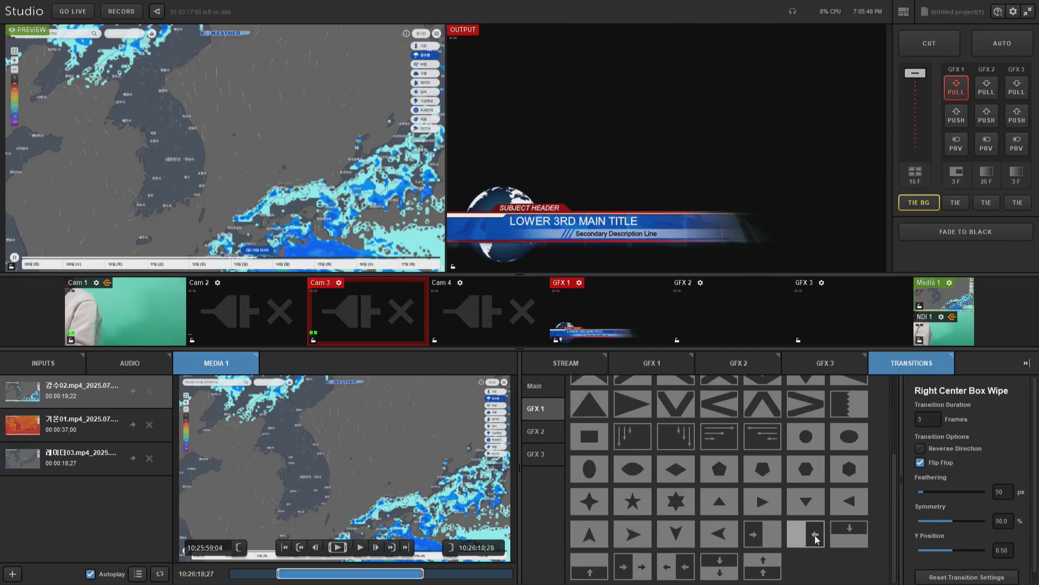
click(806, 535)
click(752, 537)
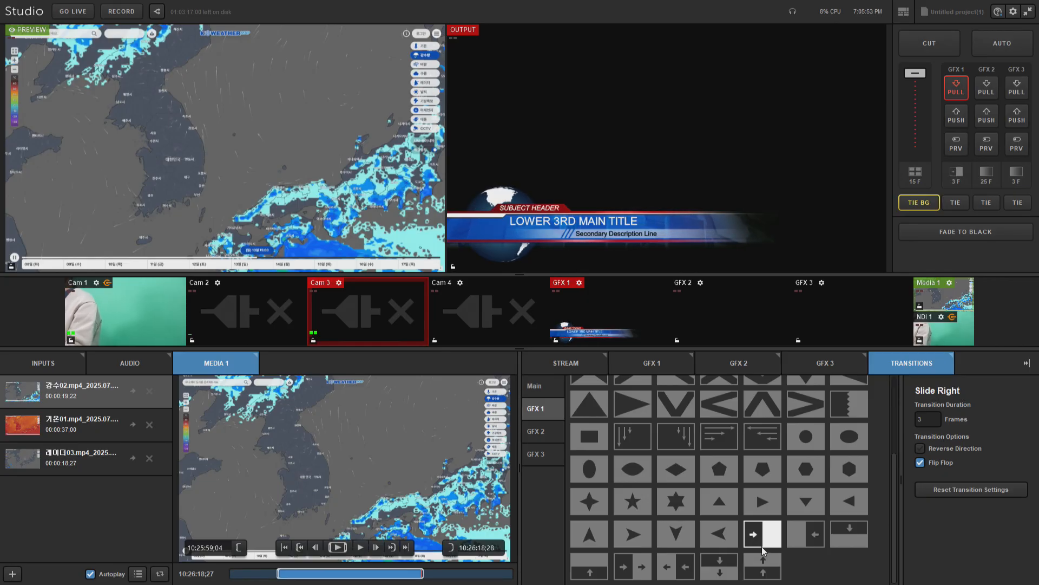
click(958, 118)
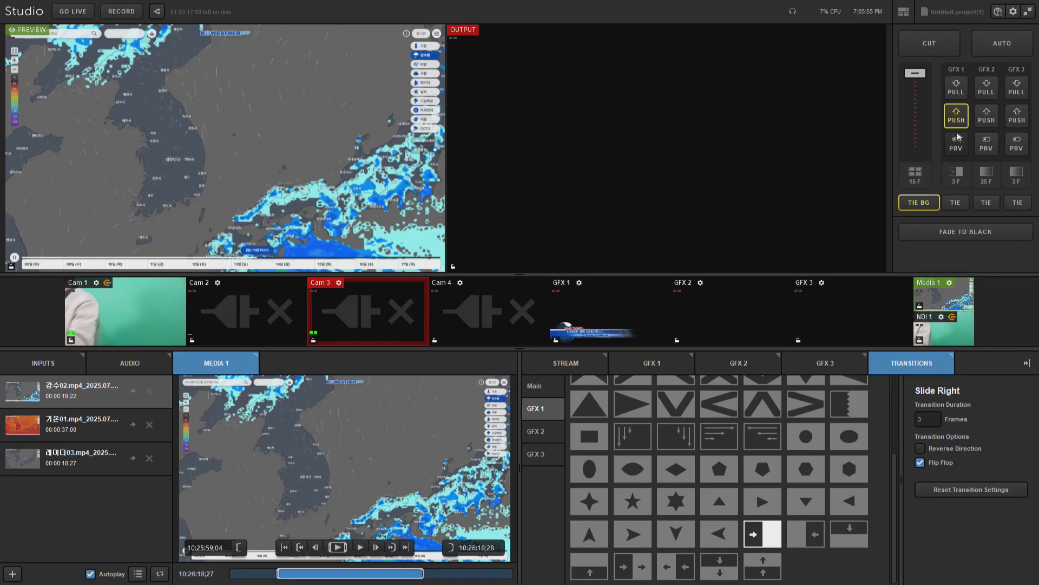
click(961, 120)
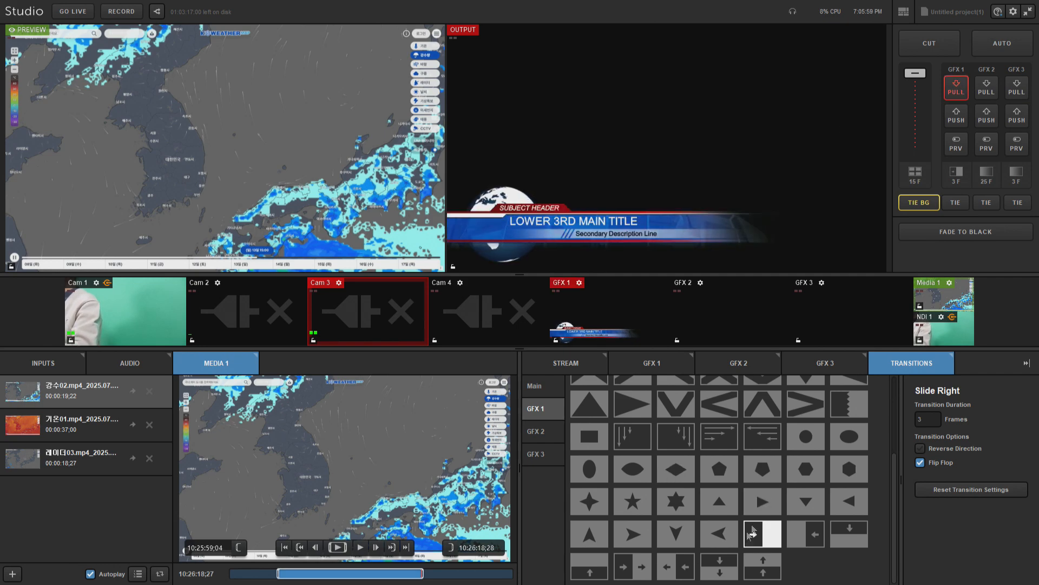
Set the GFX 1 transition duration to 15 frames and test it by pulling and pushing the graphic again.
click(932, 418)
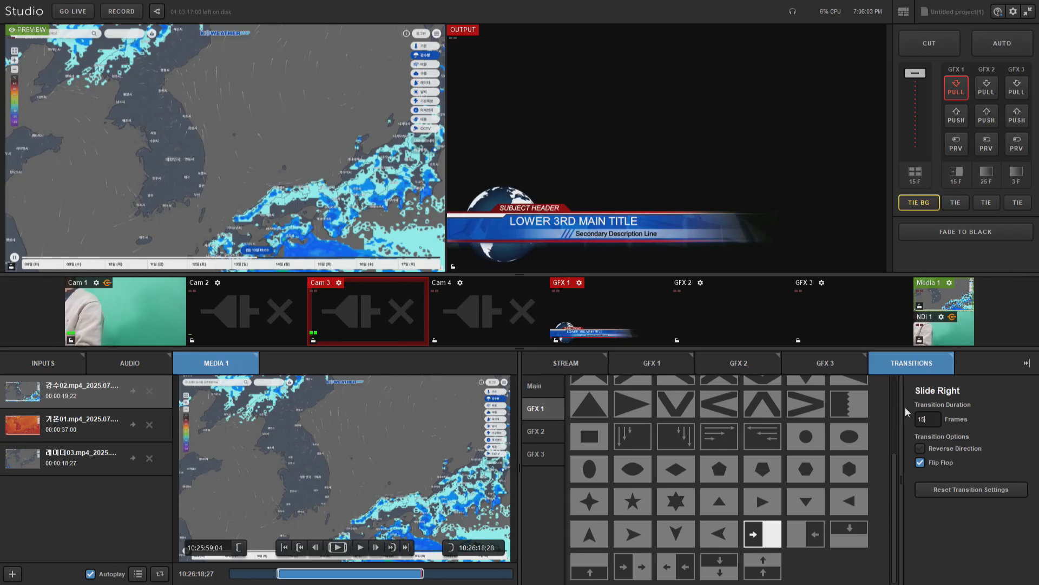
click(957, 88)
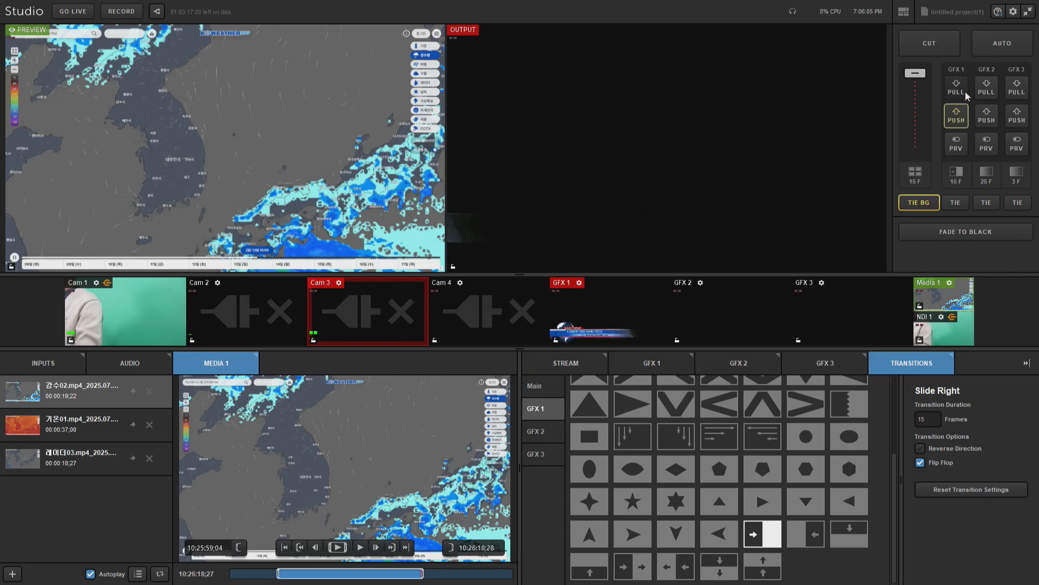
click(958, 126)
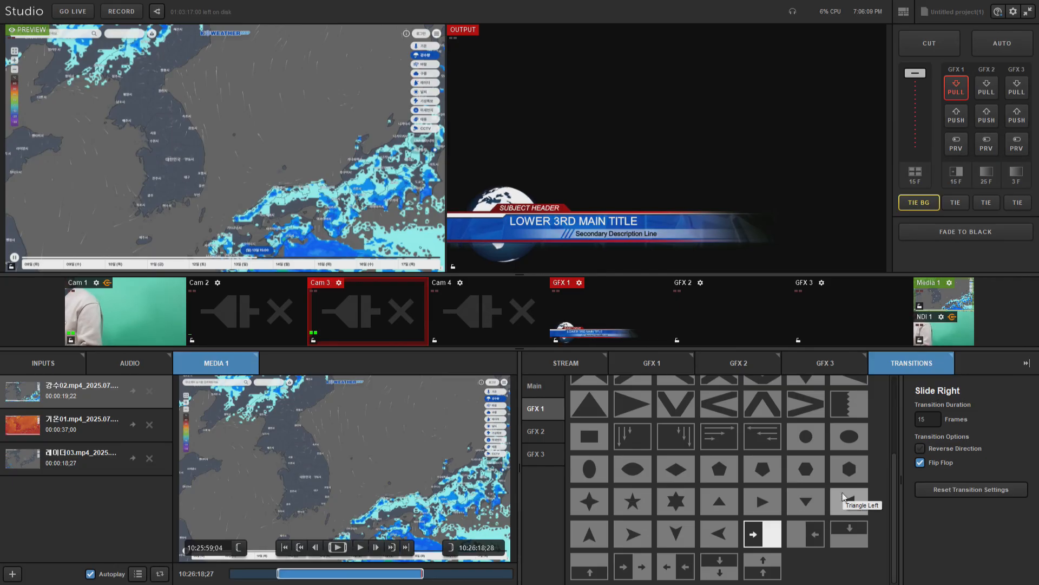
scroll(676, 476, up, 3)
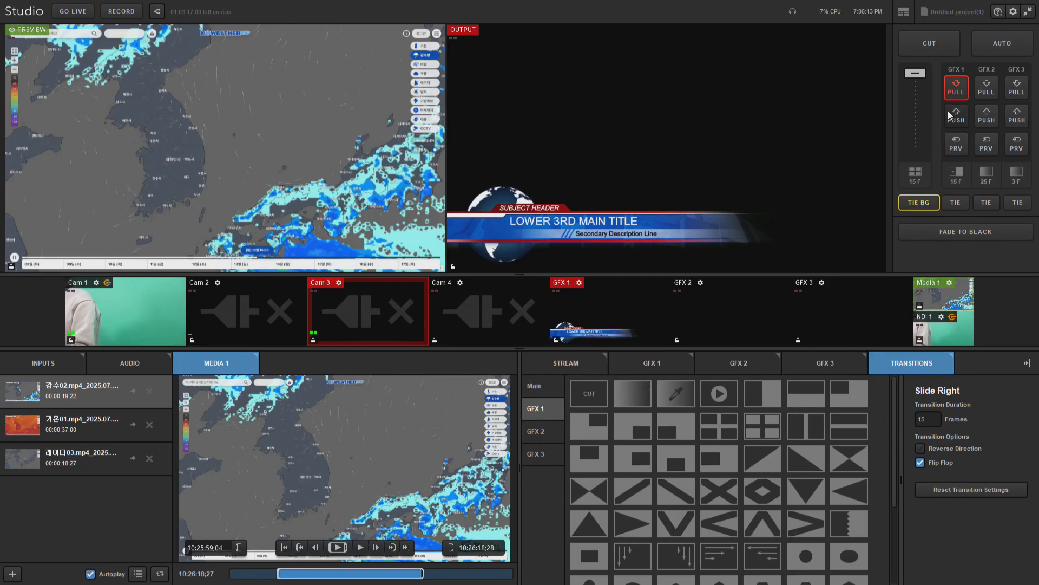
Set the project definition to HD with the HD 1080p 30 video format and save the project format settings.
click(1014, 12)
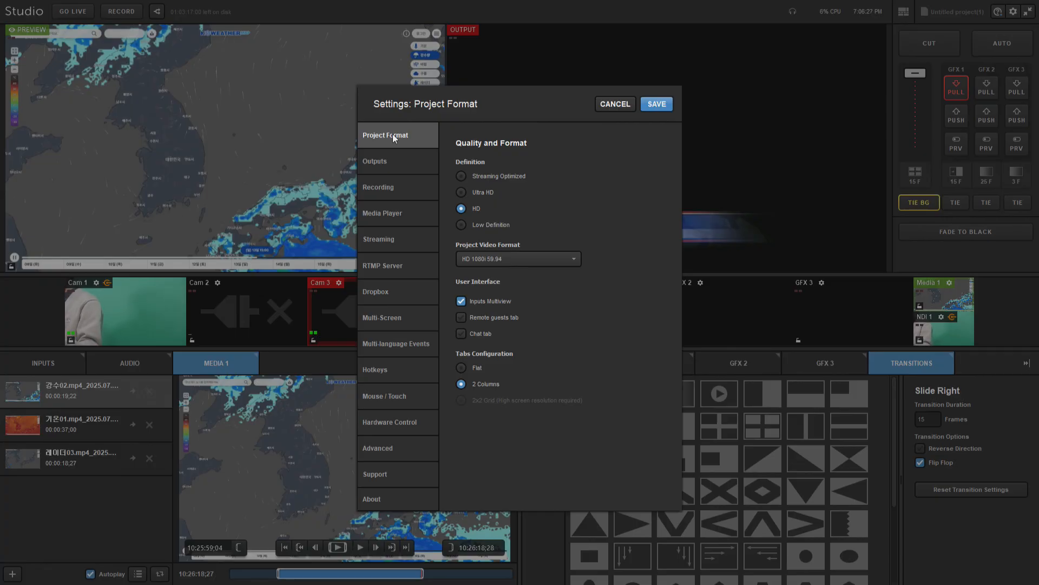
click(520, 260)
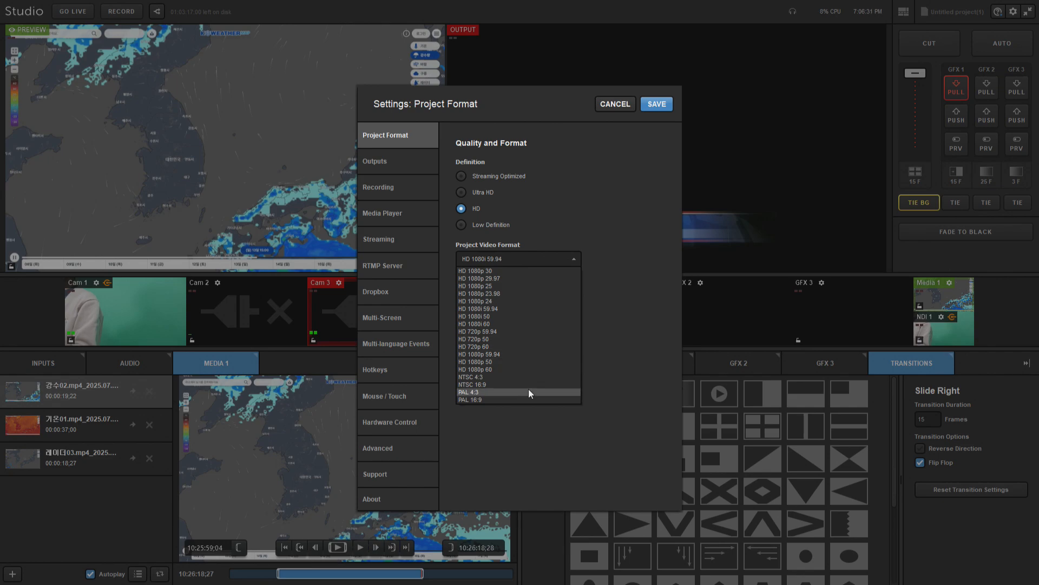
click(503, 179)
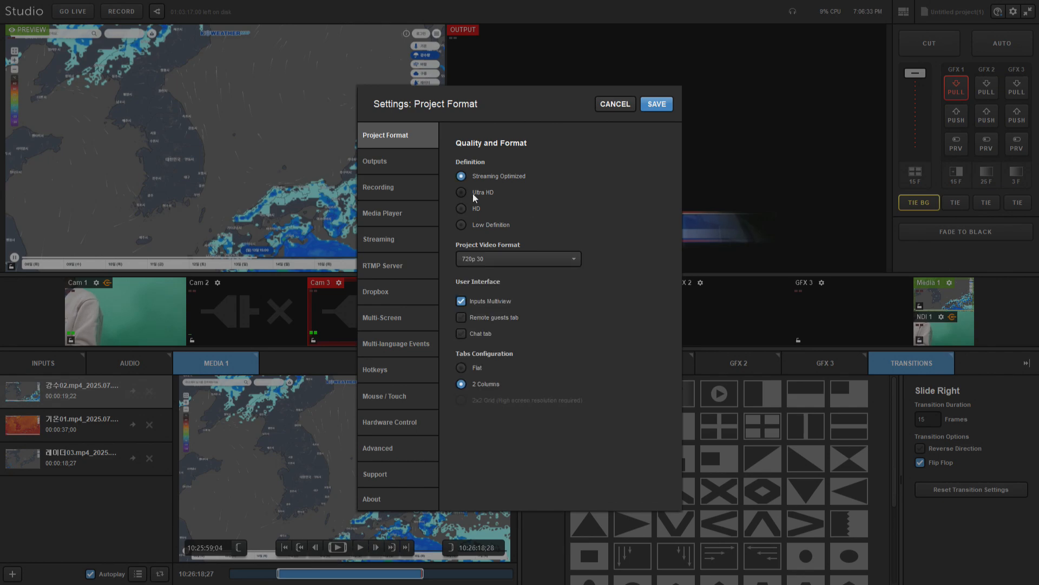
click(495, 226)
click(475, 209)
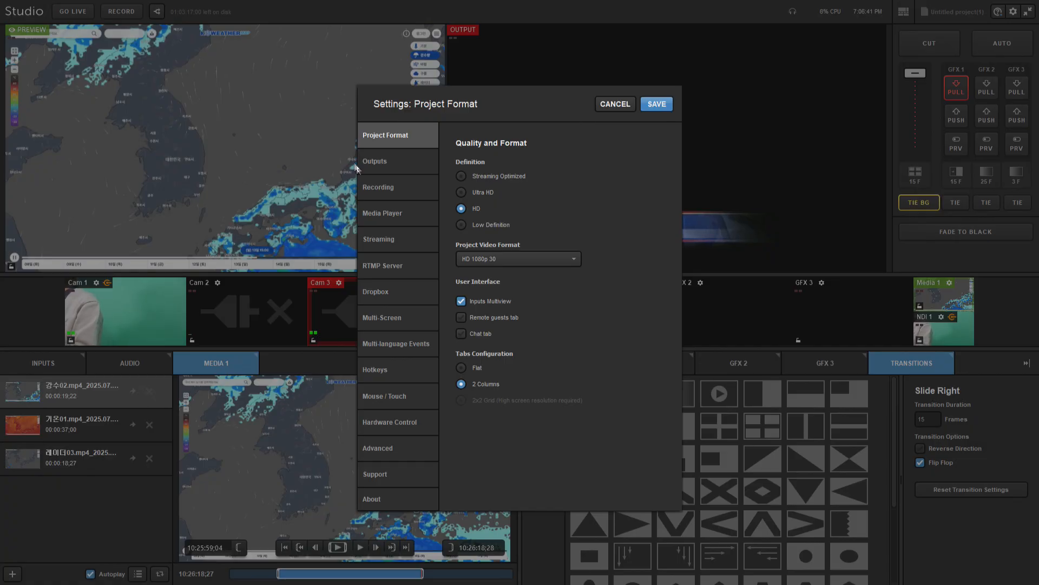
click(373, 163)
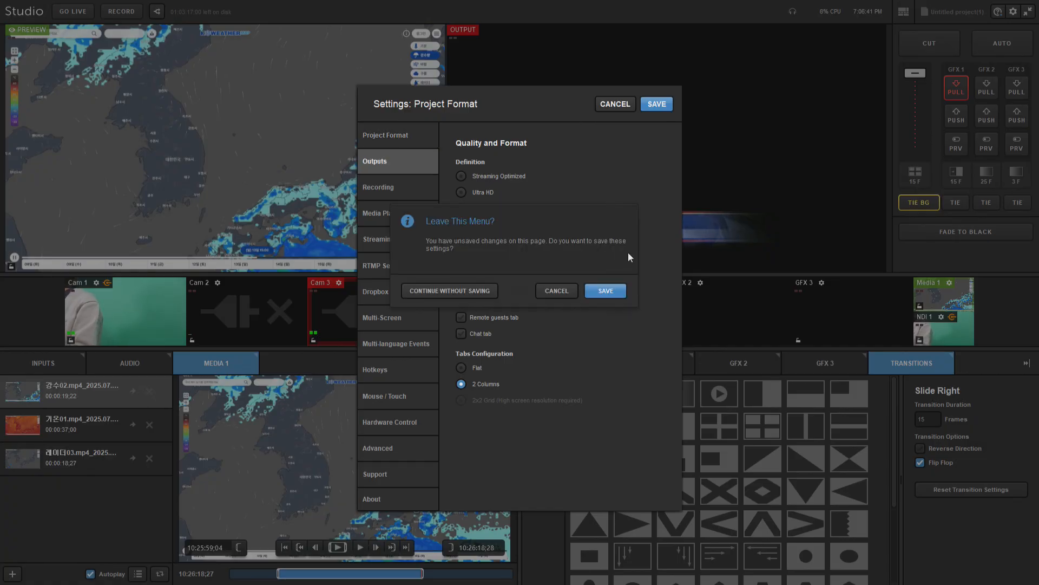
click(599, 291)
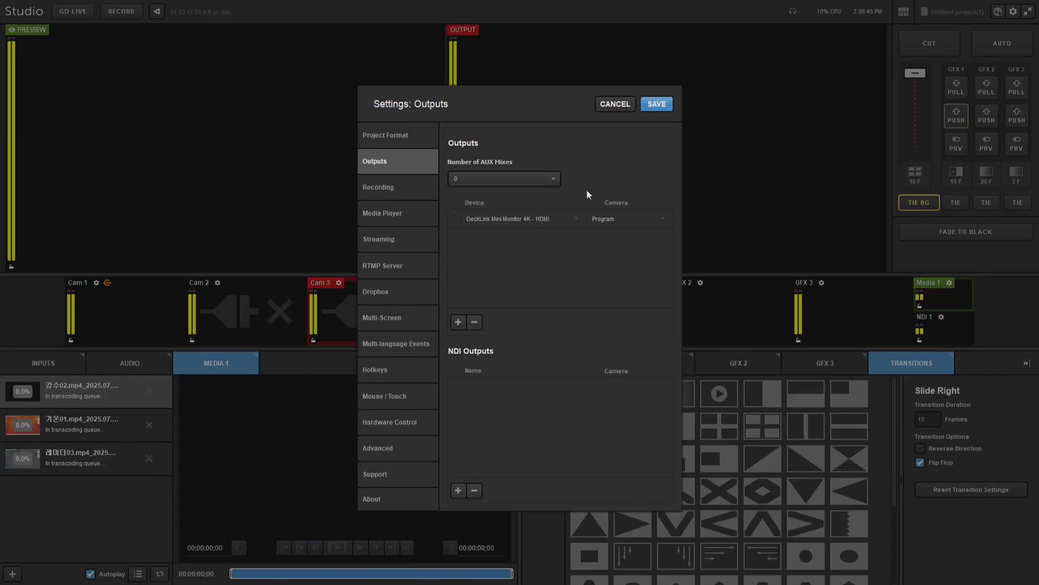
Examine the available output devices and the default file format options in the recording settings.
click(523, 220)
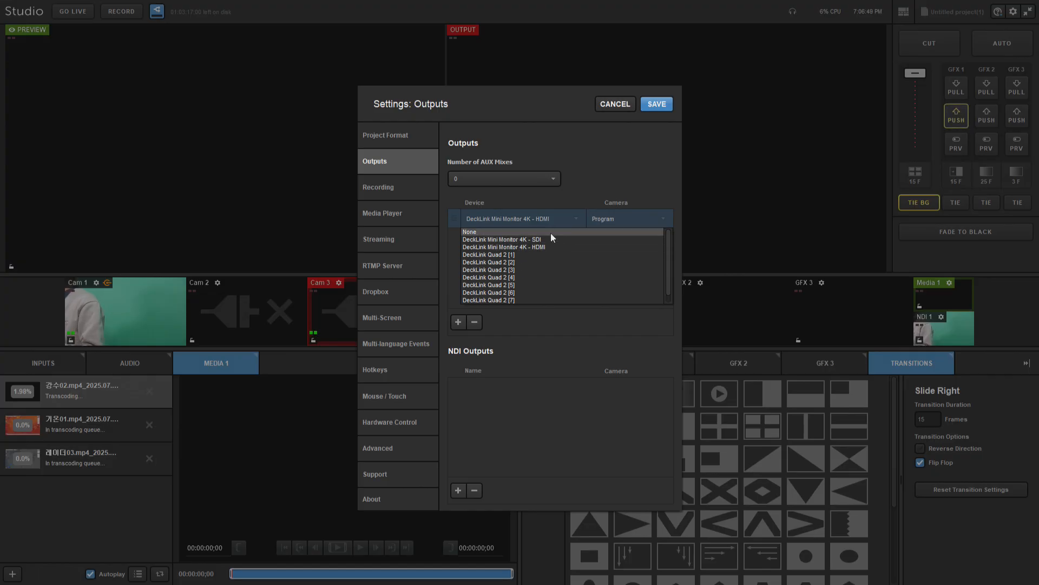
scroll(547, 295, down, 1)
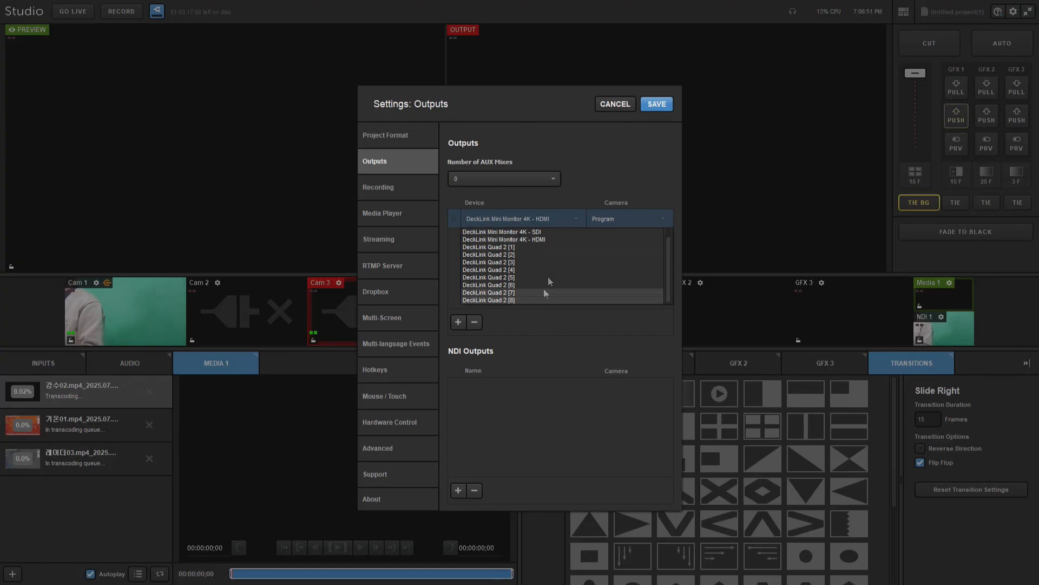
click(380, 191)
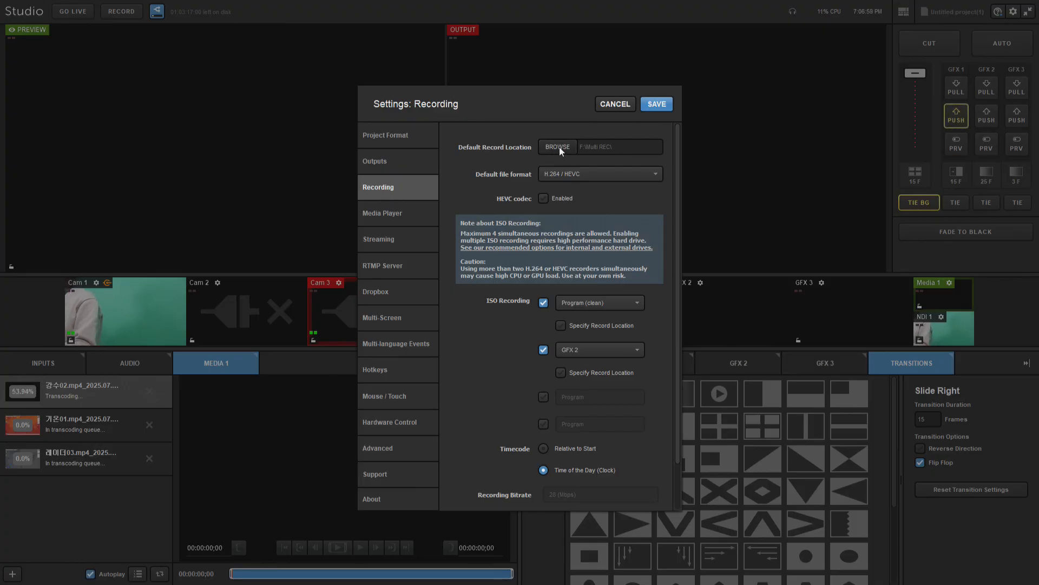
click(589, 179)
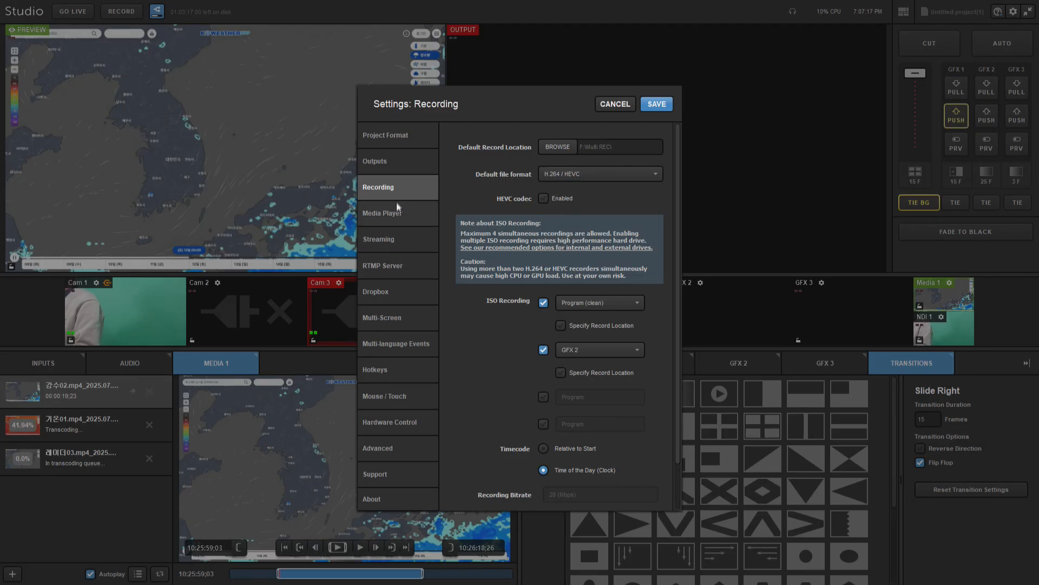
Examine the Multi-Screen settings and the hotkey assignments for preview and program sources, clip playback, and GFX.
click(391, 323)
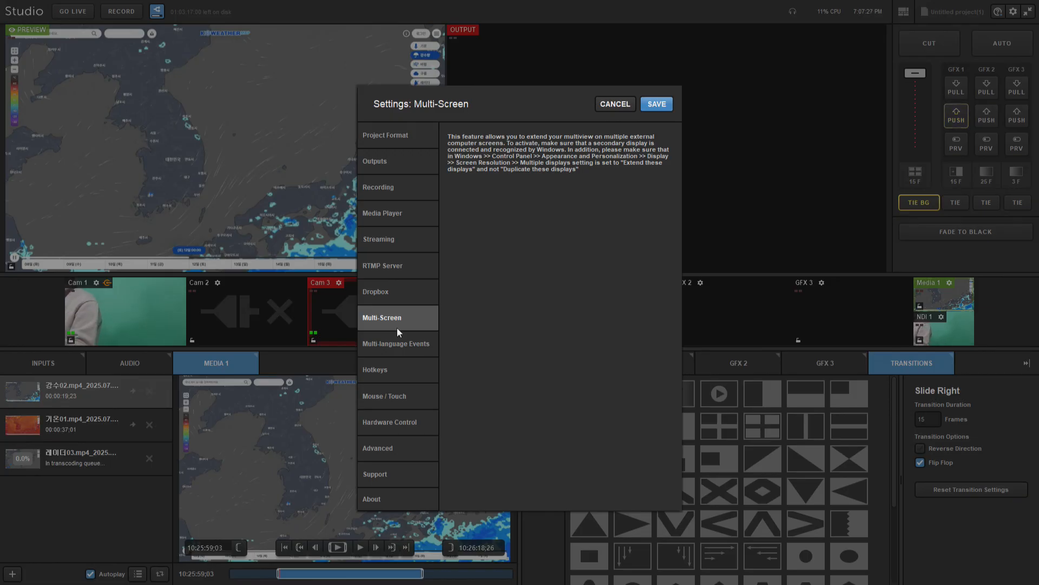
click(400, 377)
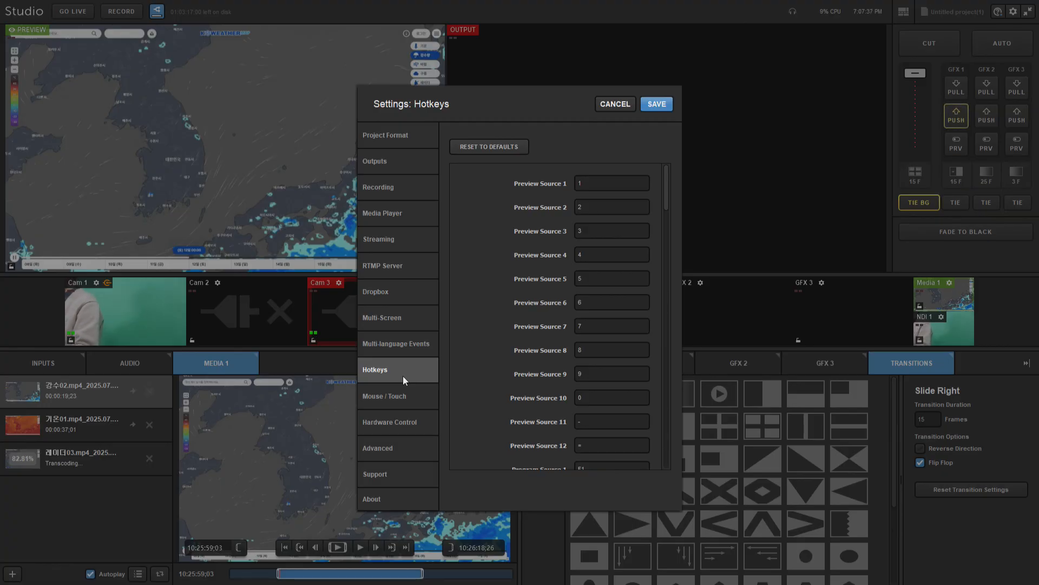
scroll(563, 352, down, 3)
scroll(554, 363, down, 5)
scroll(556, 364, up, 8)
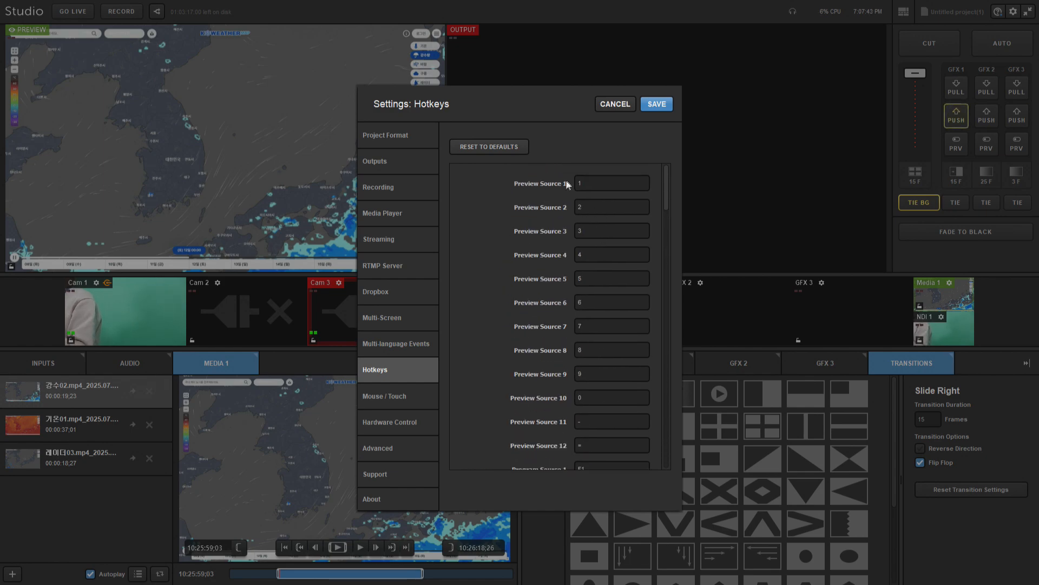
scroll(602, 395, down, 8)
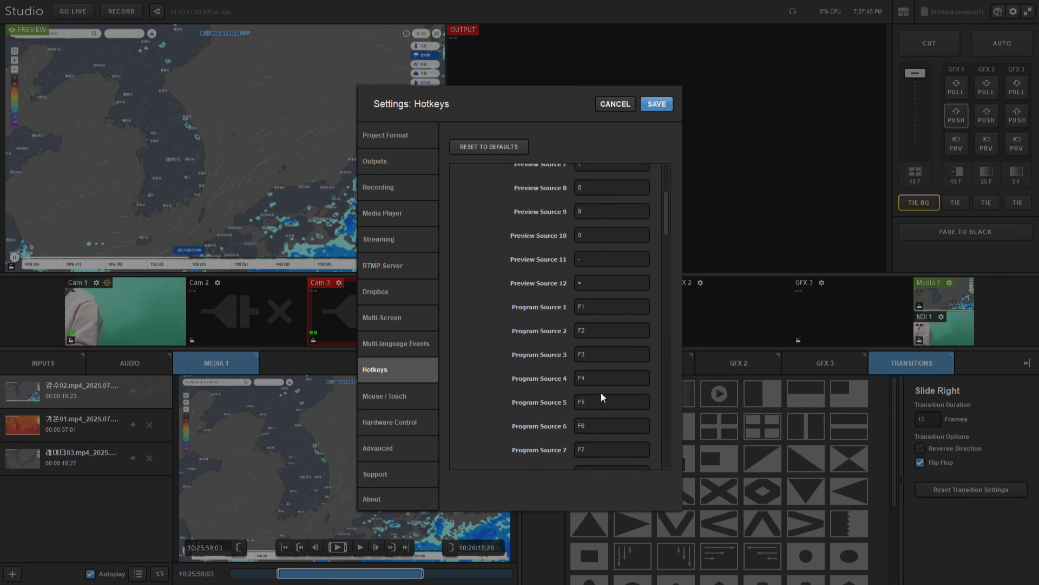
scroll(605, 391, down, 4)
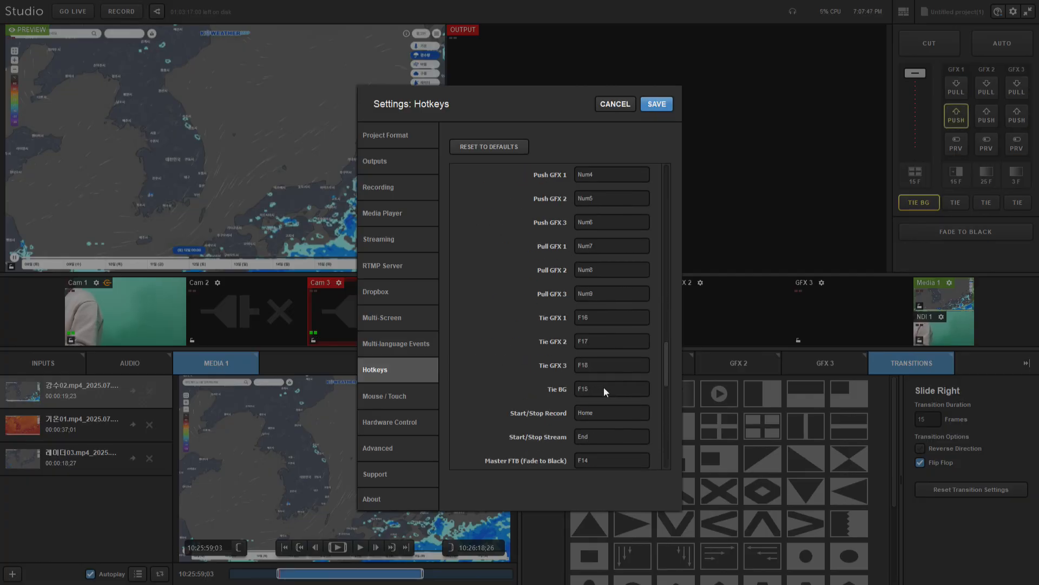
scroll(601, 398, up, 5)
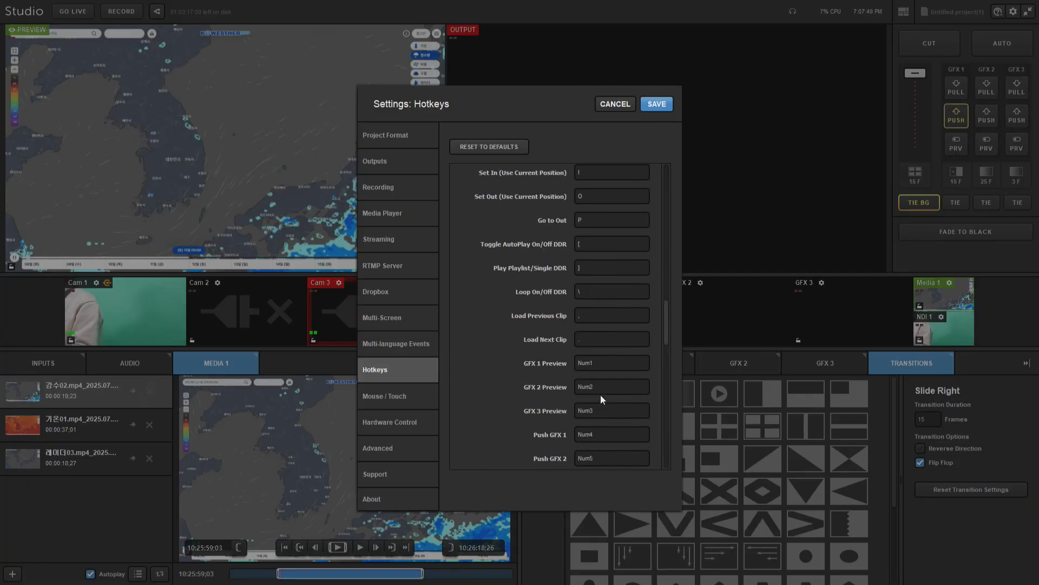
scroll(600, 393, up, 3)
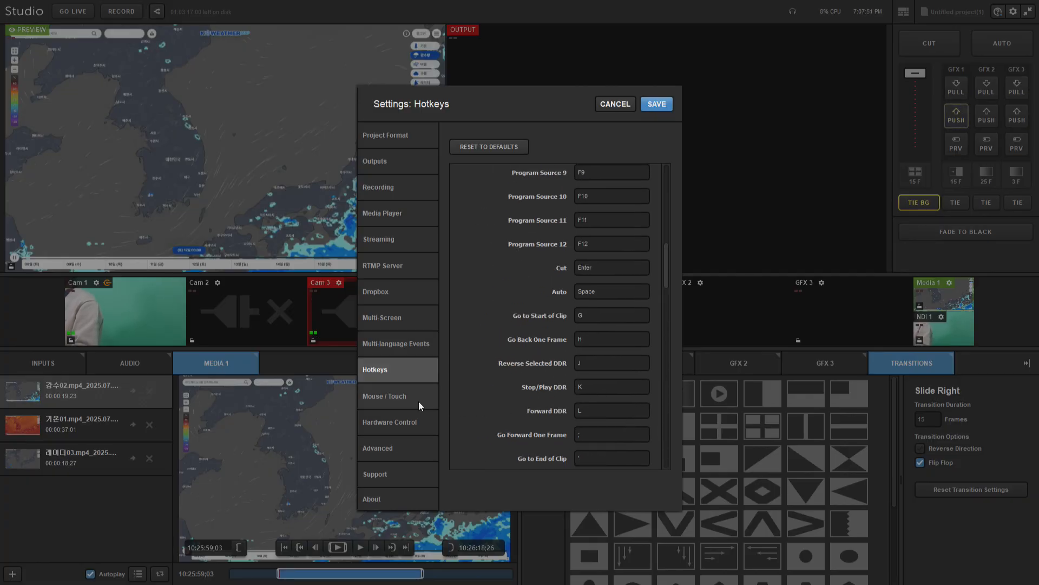
Look through the Hardware Control, Advanced, Support and About settings pages.
click(400, 422)
click(400, 447)
click(398, 473)
click(401, 497)
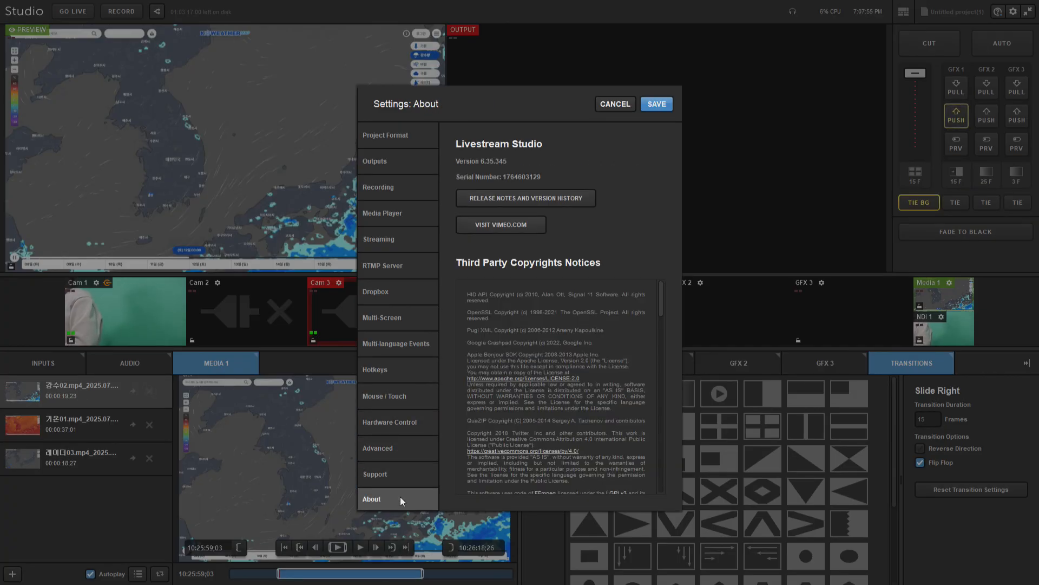